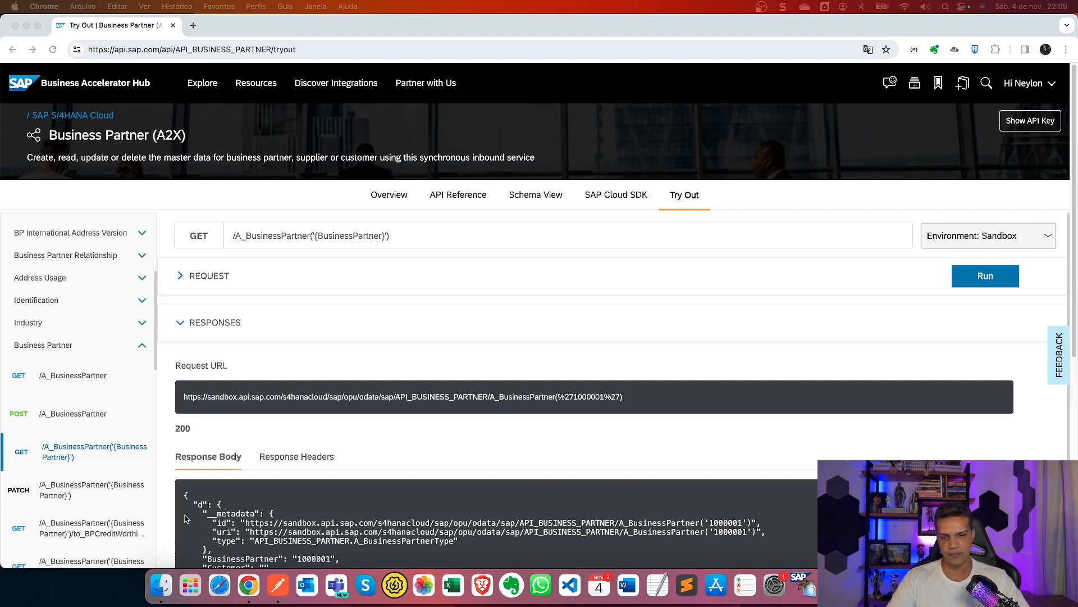
Switch to Postman and move from My Workspace to the ILIA Delaware workspace.
left_click(278, 584)
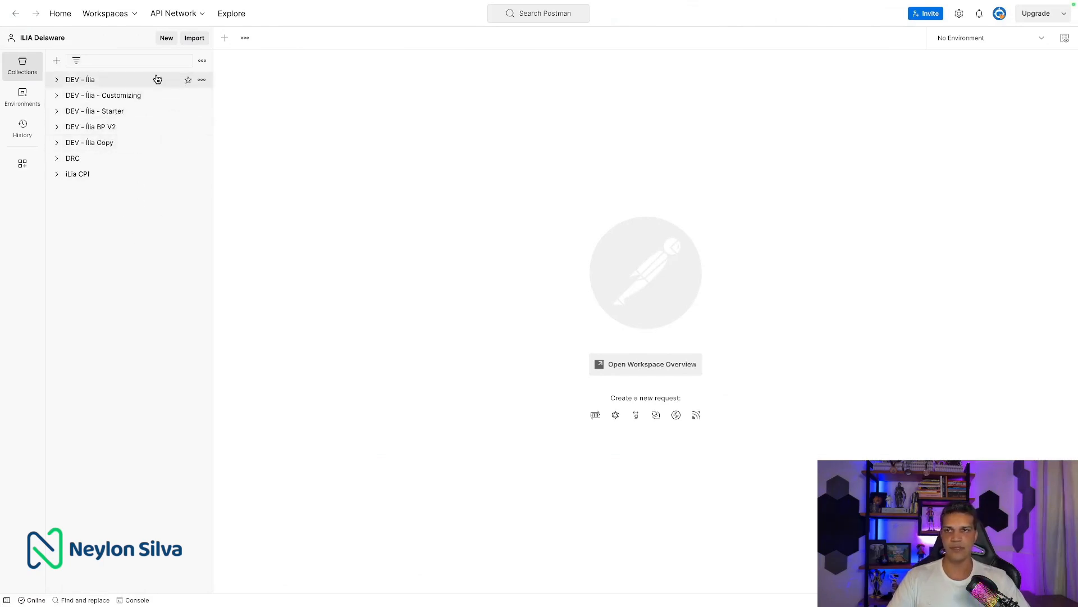
left_click(128, 14)
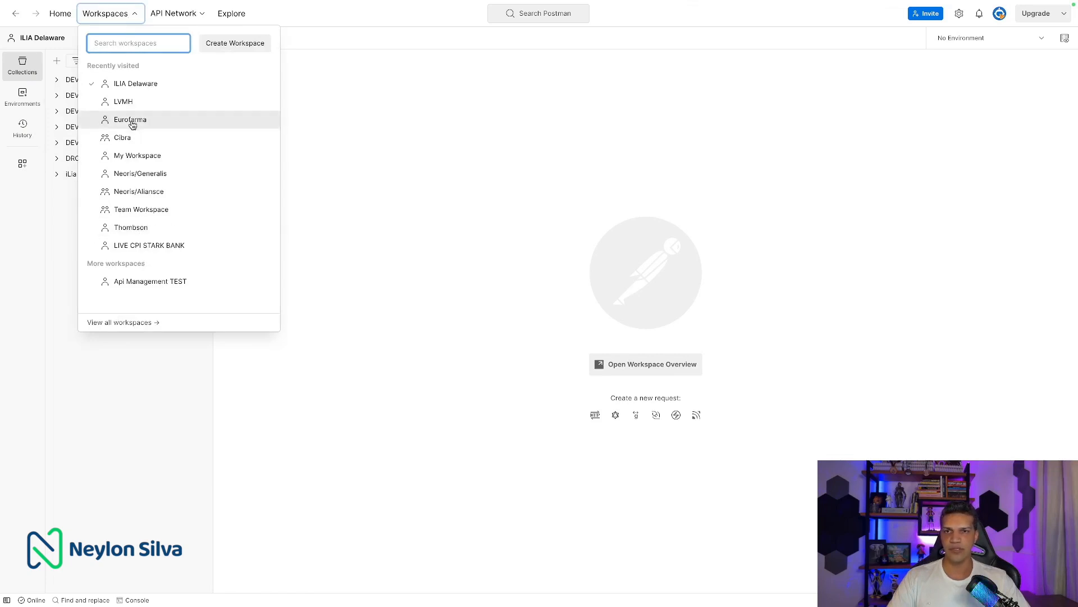
left_click(152, 155)
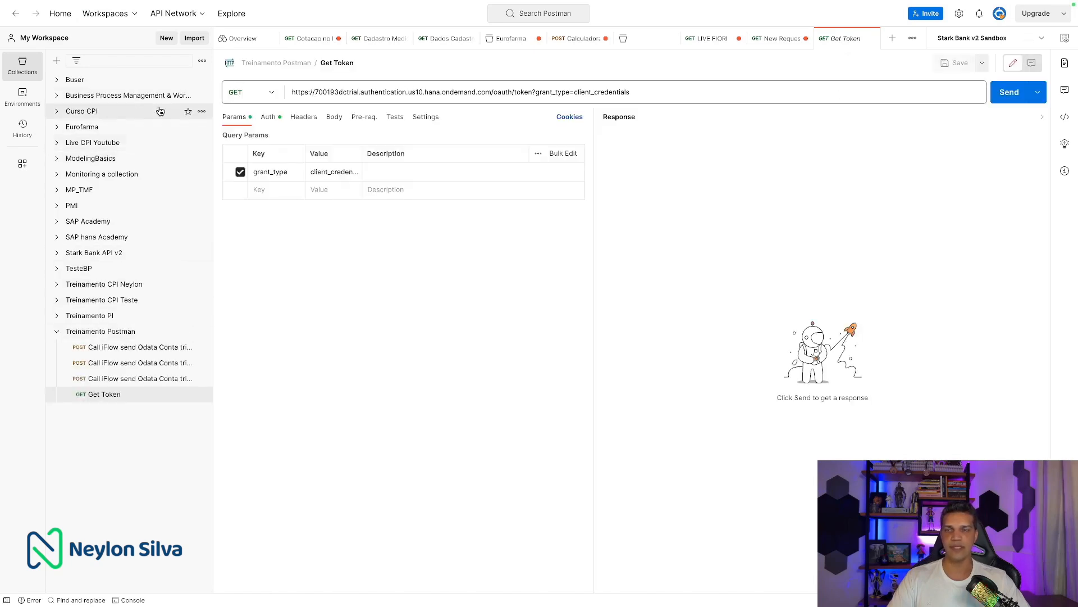
left_click(140, 19)
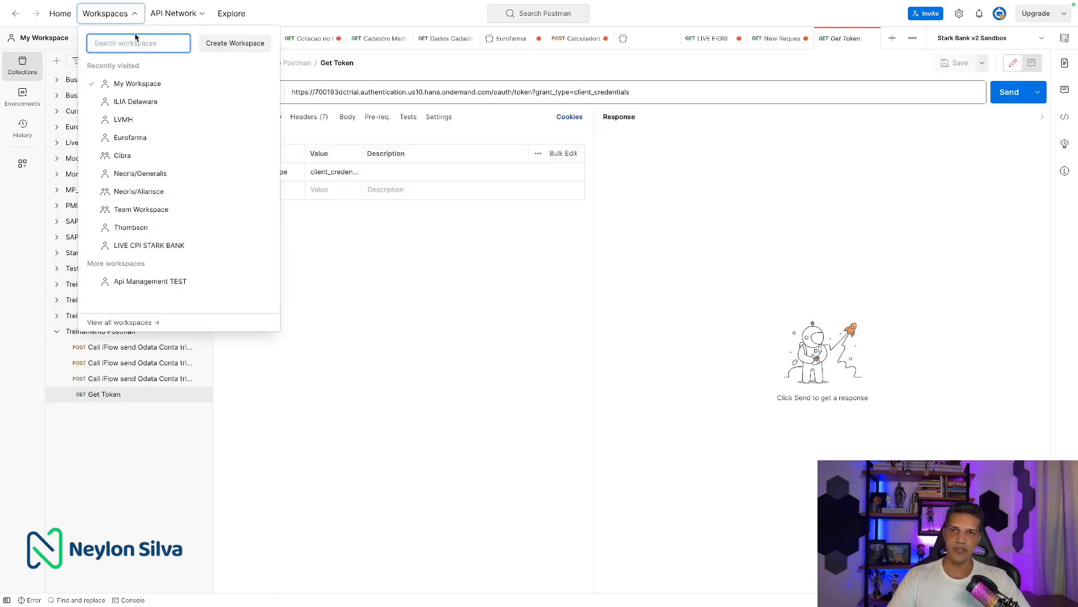
left_click(144, 103)
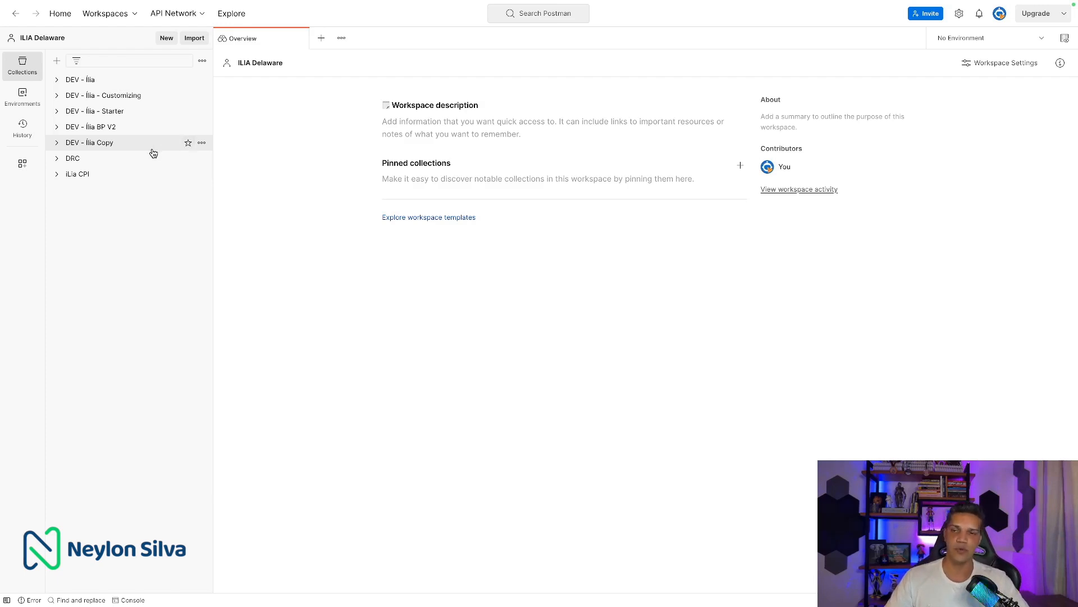
Create a blank collection and name it 'SandBox - API HUB'.
left_click(57, 61)
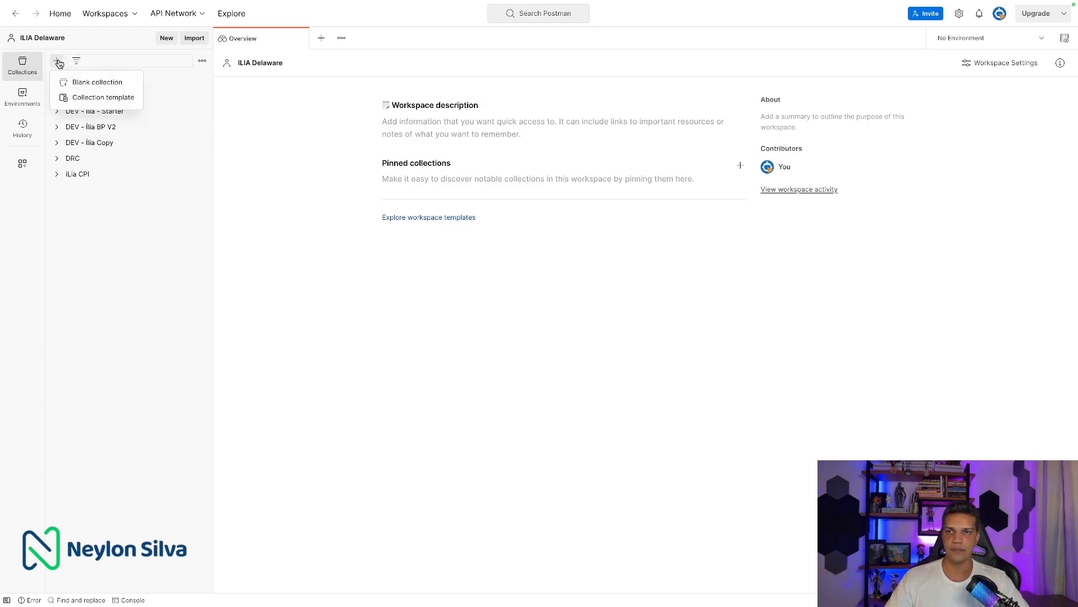
left_click(130, 84)
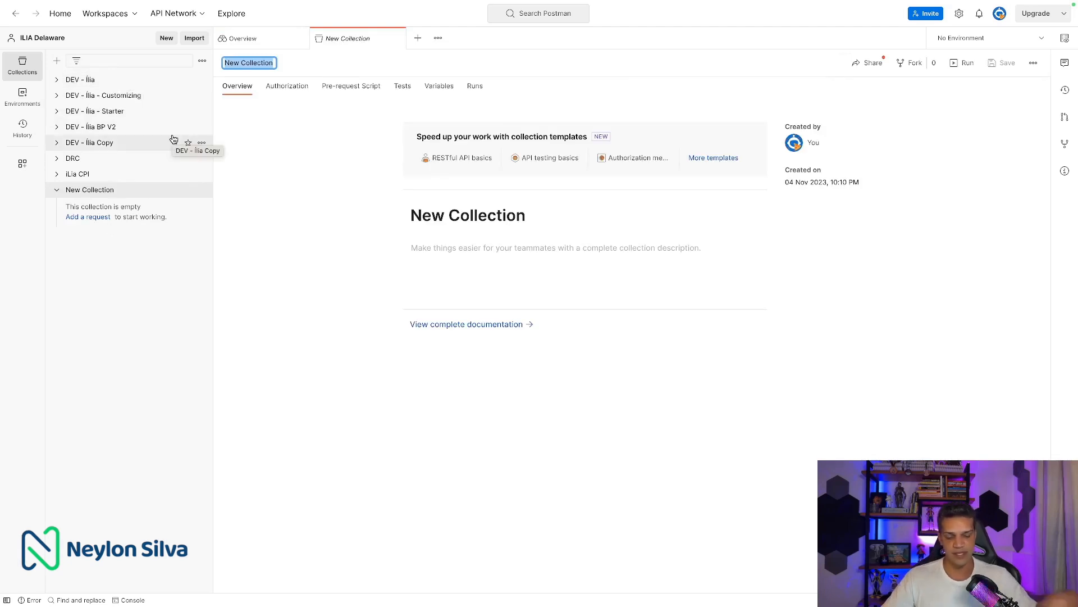
key("BackSpace")
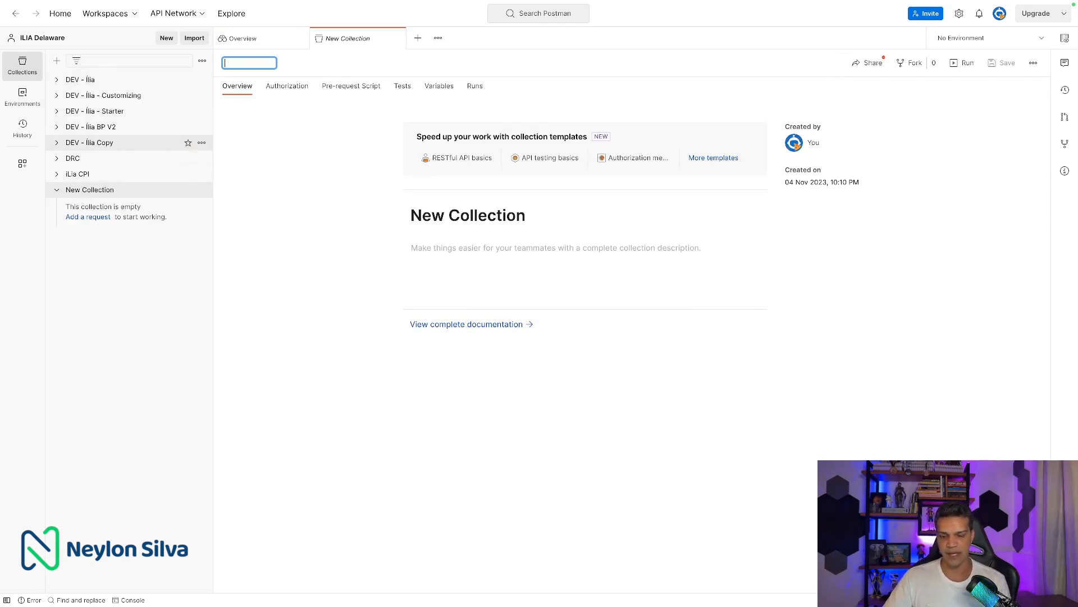
type("SandBox - API HUB")
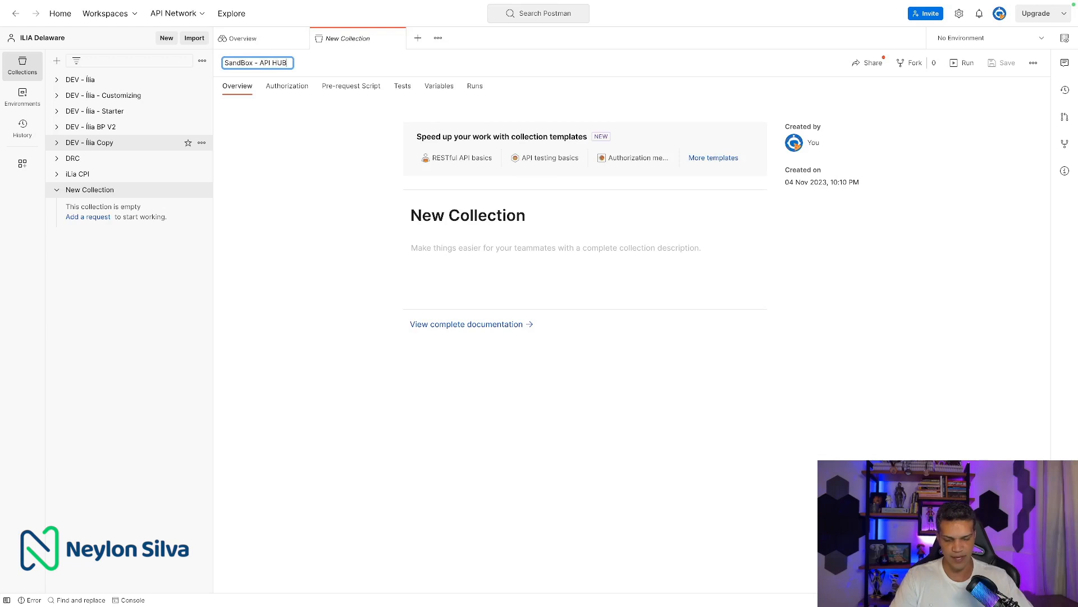
key("Return")
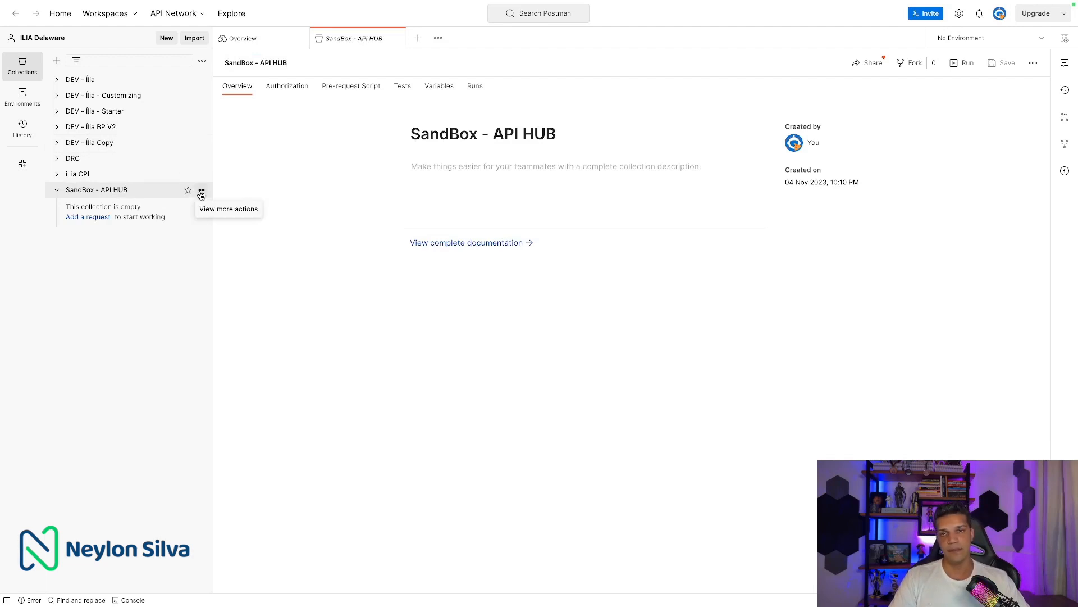
left_click(202, 192)
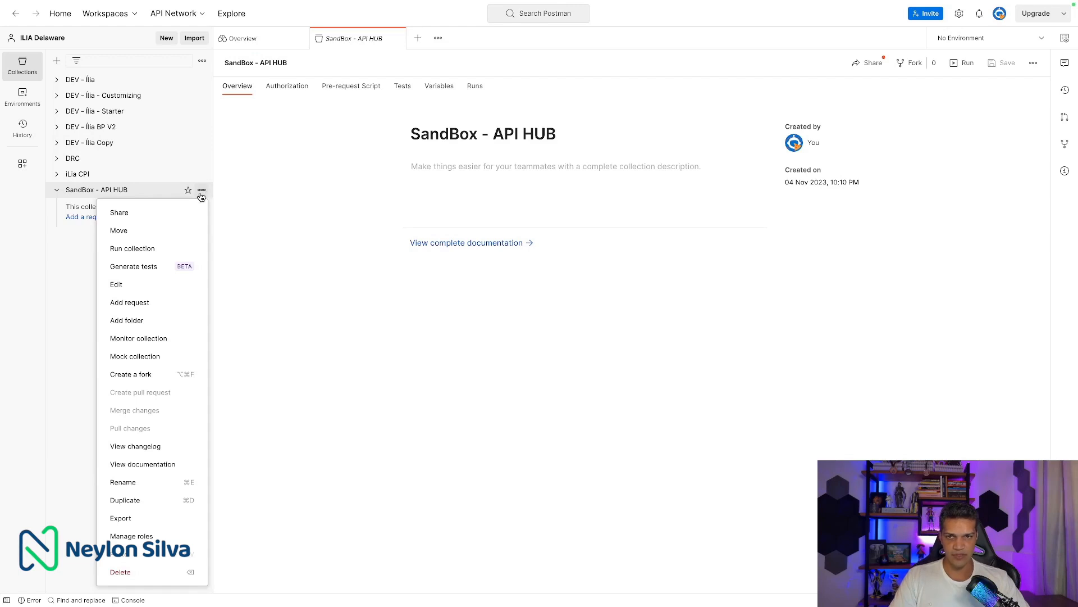
Add a folder named 'BP - SandBox' to the SandBox - API HUB collection.
left_click(156, 326)
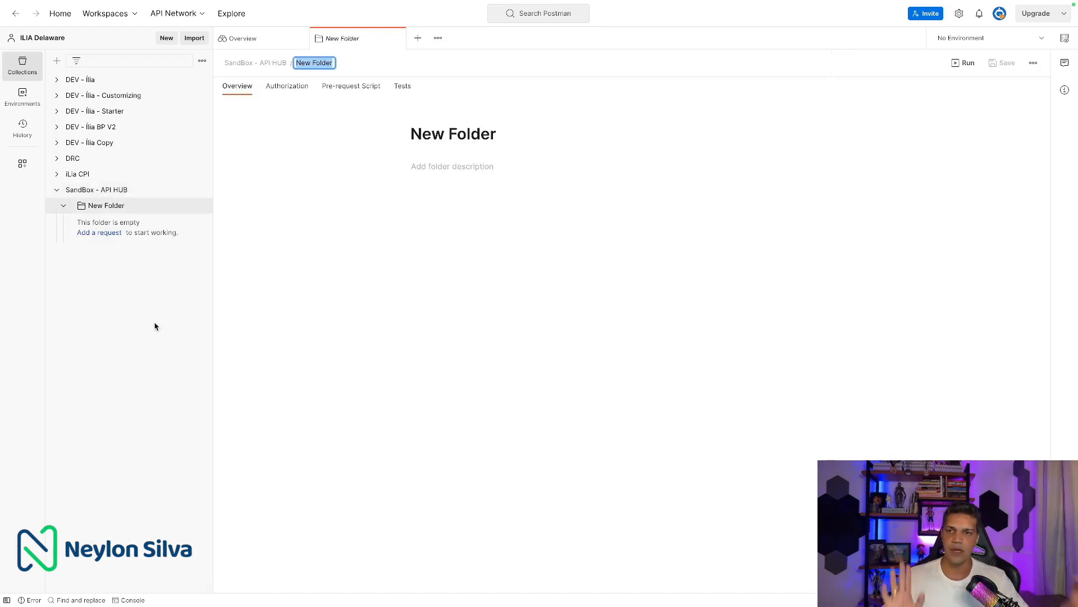
type("BP - S")
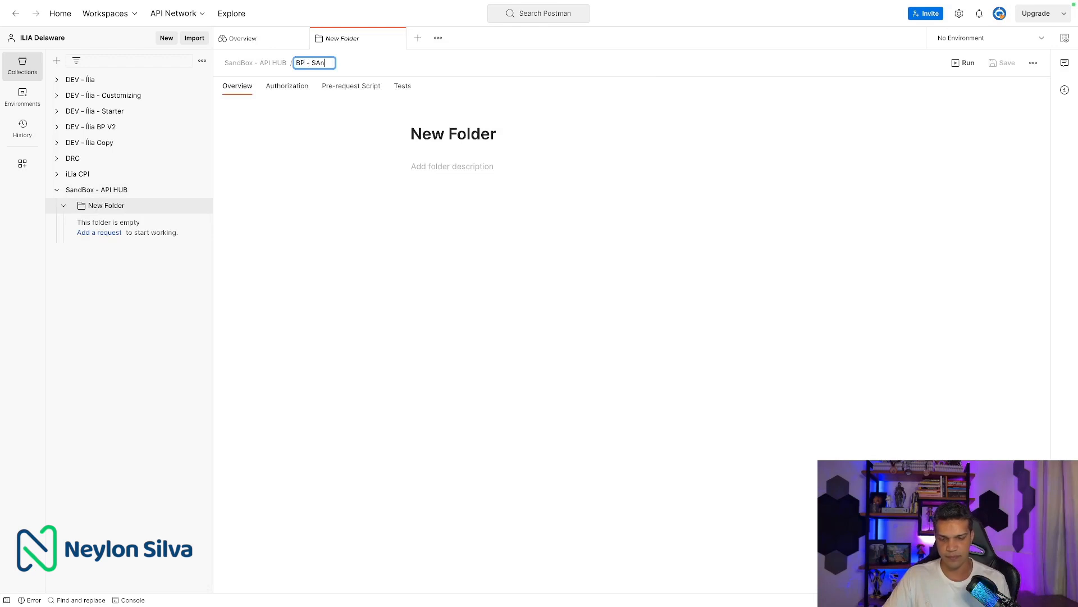
type("andBoxx")
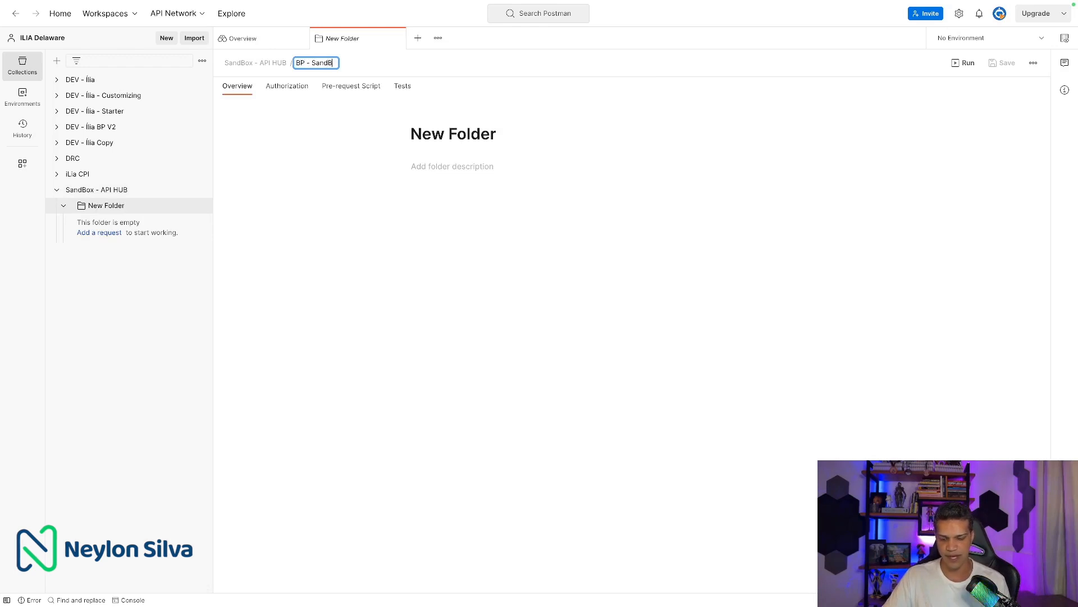
key("BackSpace")
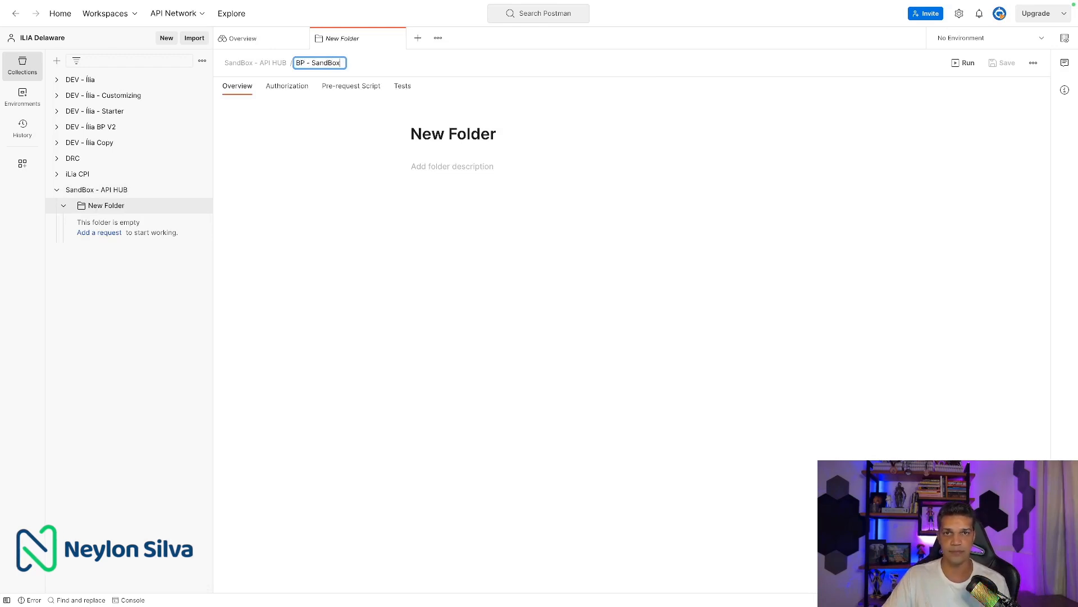
key("Return")
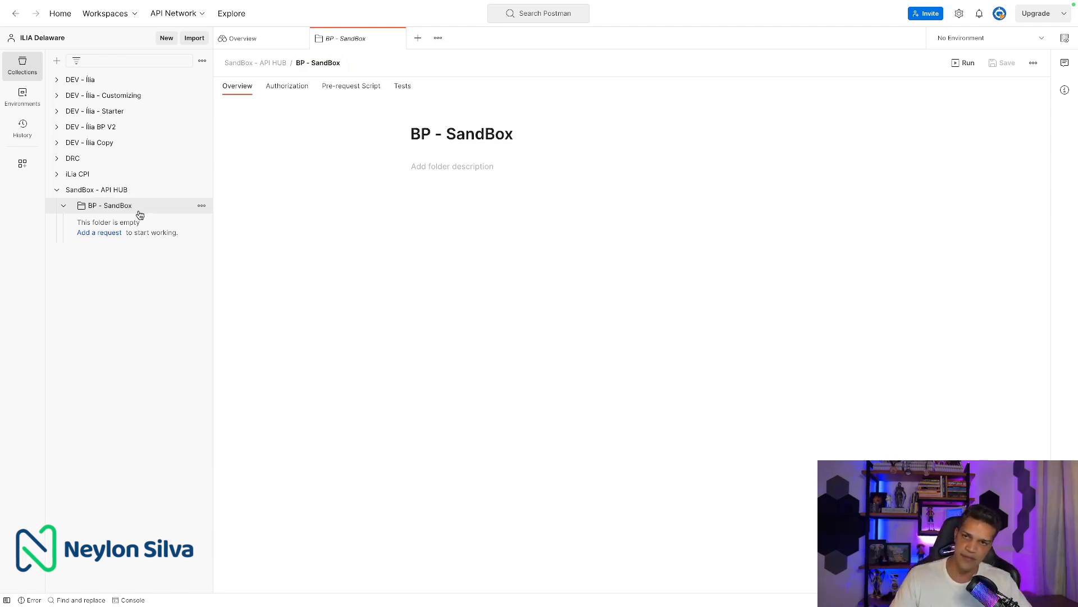
left_click(202, 210)
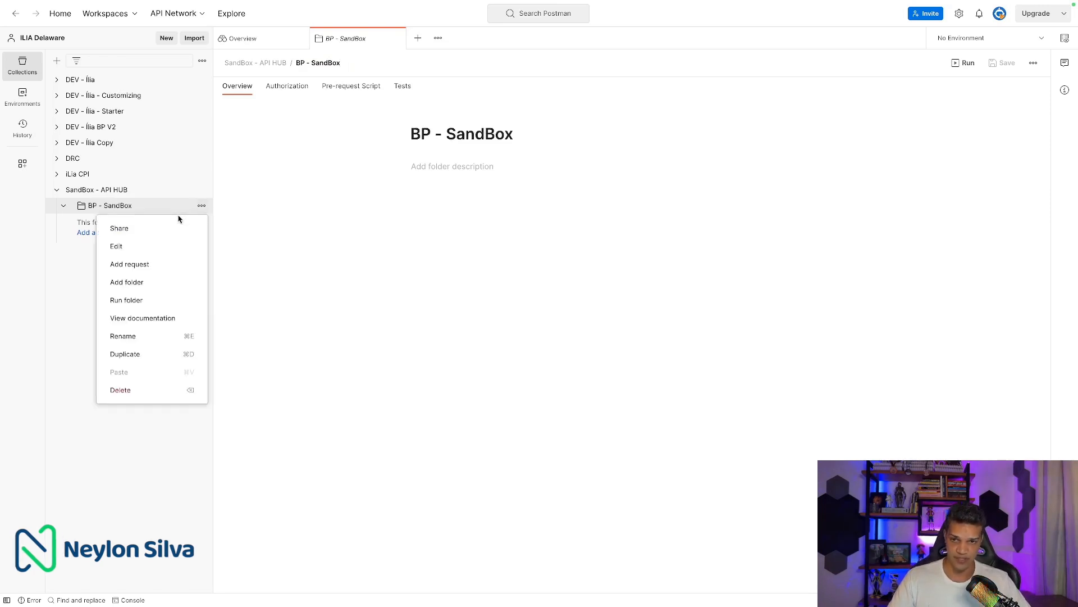
Add a GET request named 'Business Partner' to the BP - SandBox folder.
left_click(147, 268)
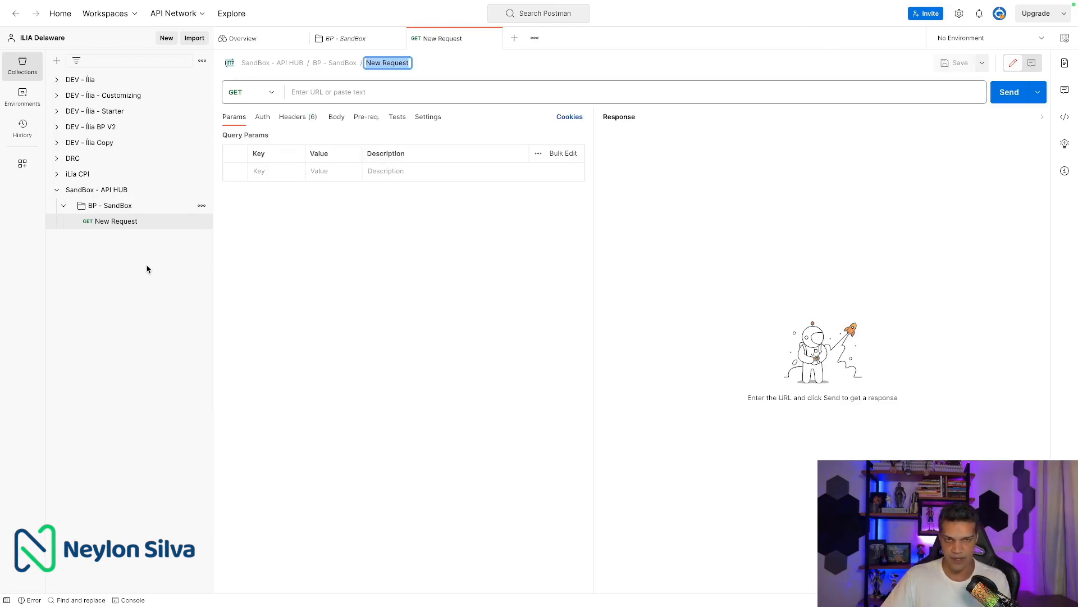
type("Business Pa")
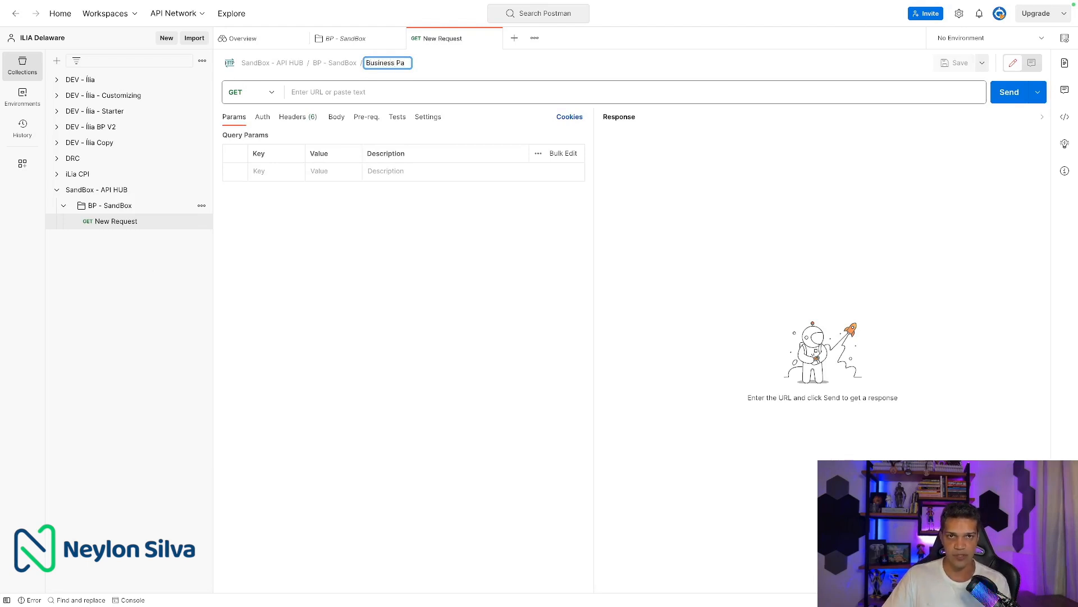
type("rt")
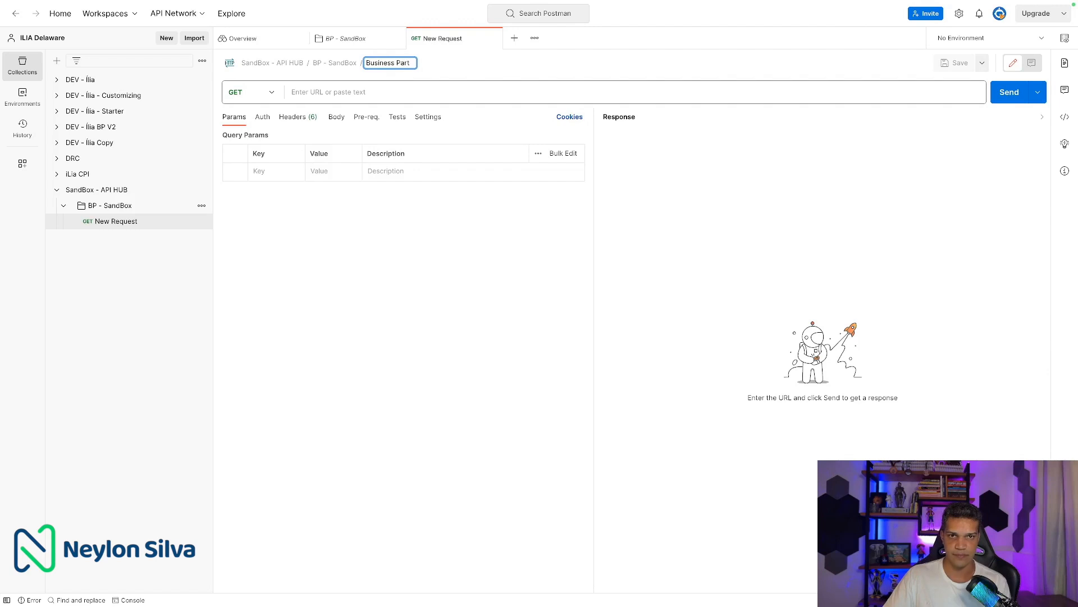
type("ner")
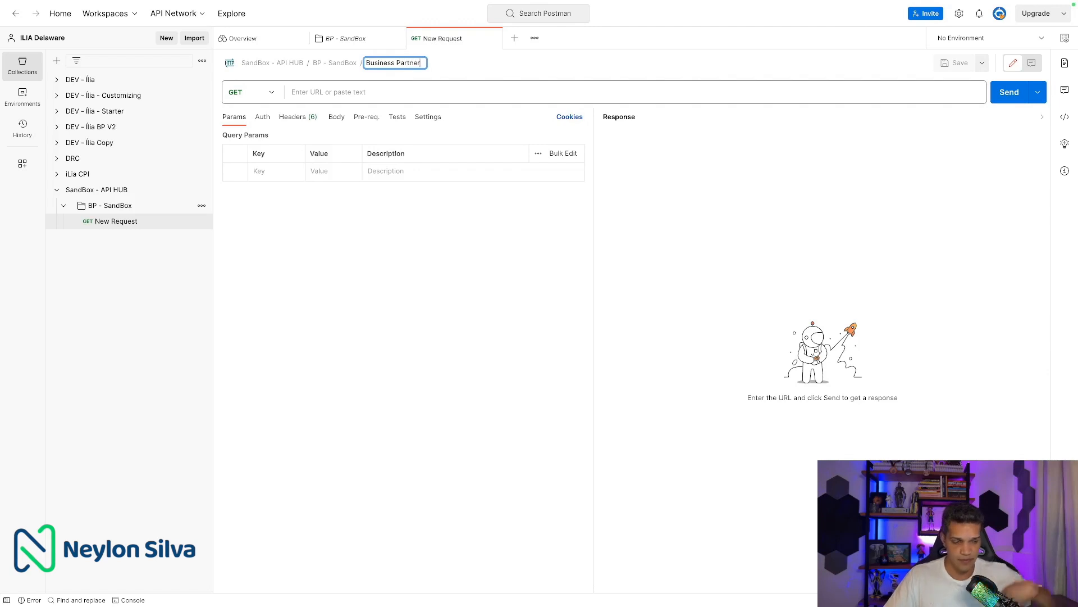
left_click(332, 92)
left_click(277, 98)
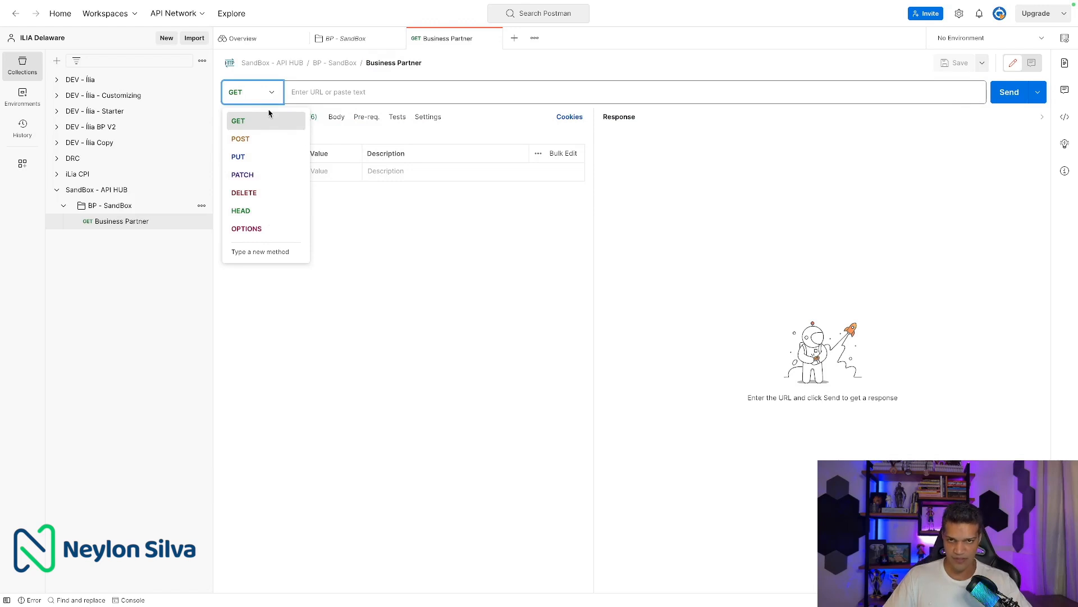
left_click(390, 246)
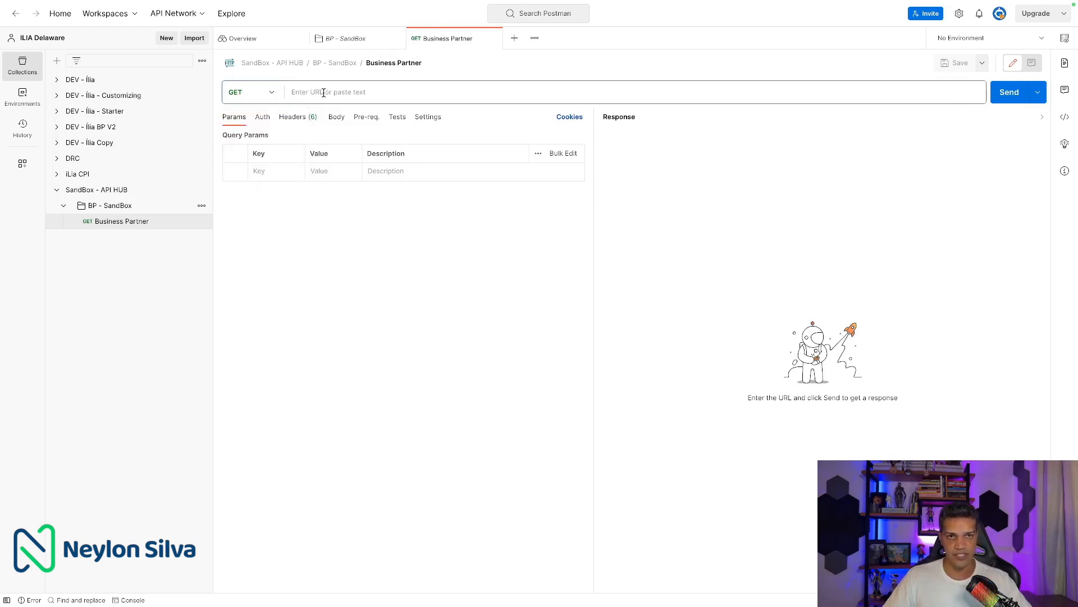
key("ctrl+Left")
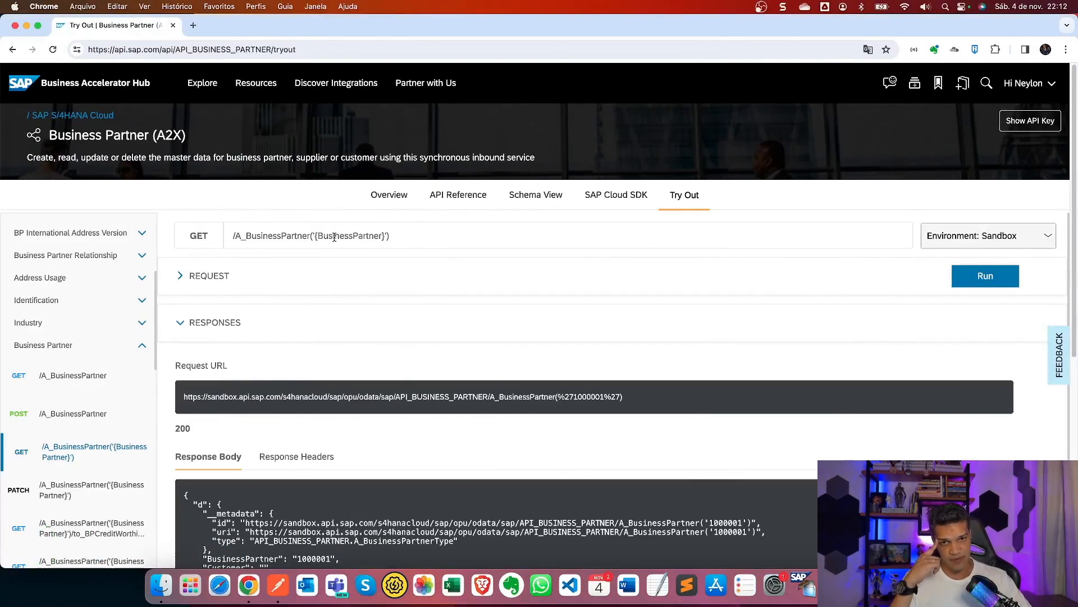
Copy 1000001 from the Request URL into the BusinessPartner parameter.
left_click(194, 277)
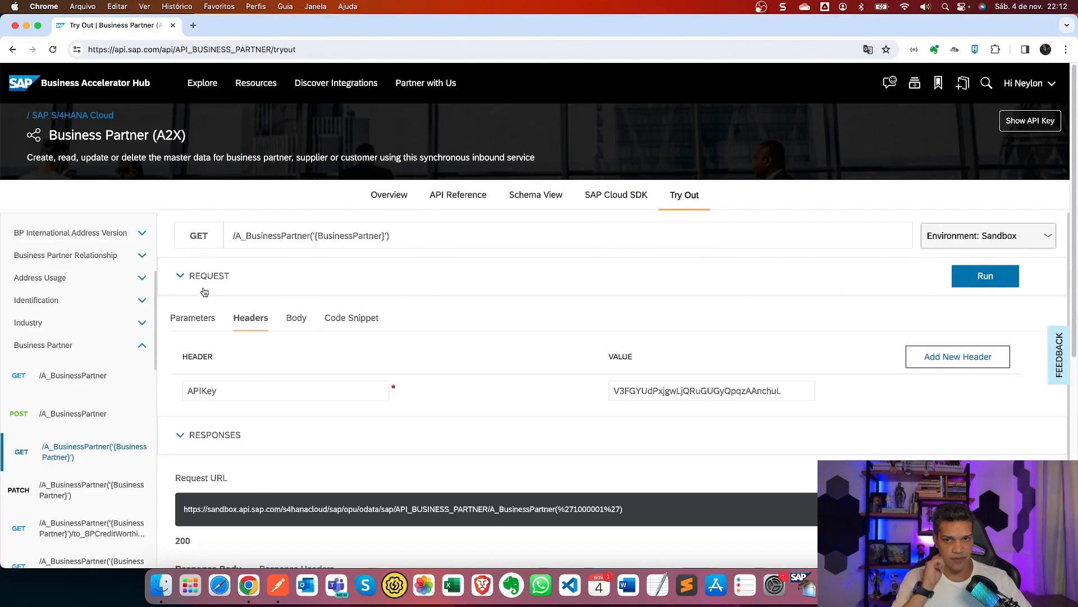
left_click(197, 320)
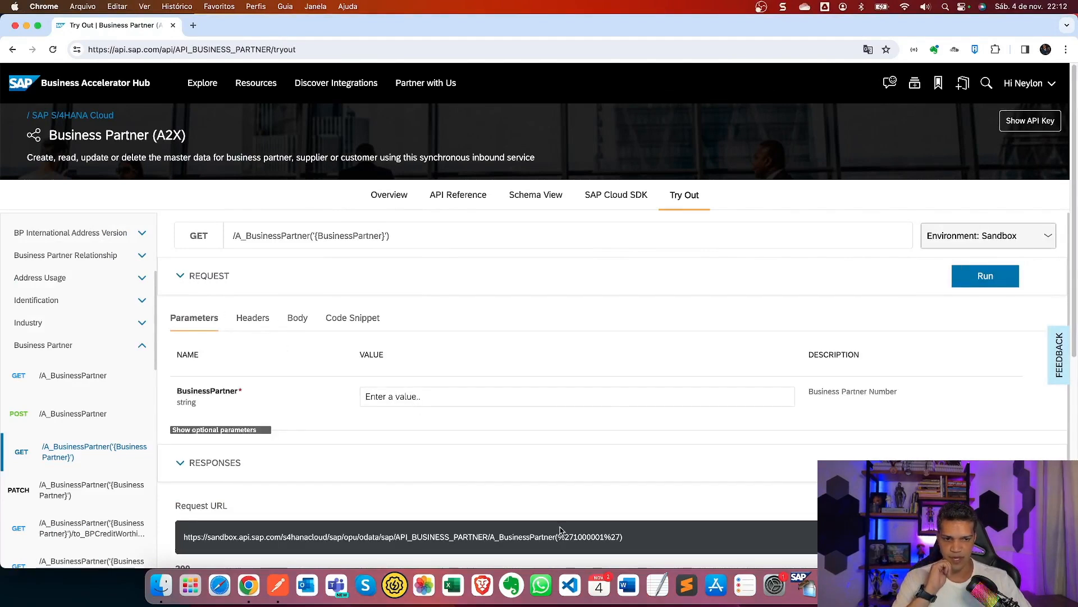
left_click_drag(575, 536, 604, 537)
key("super+c")
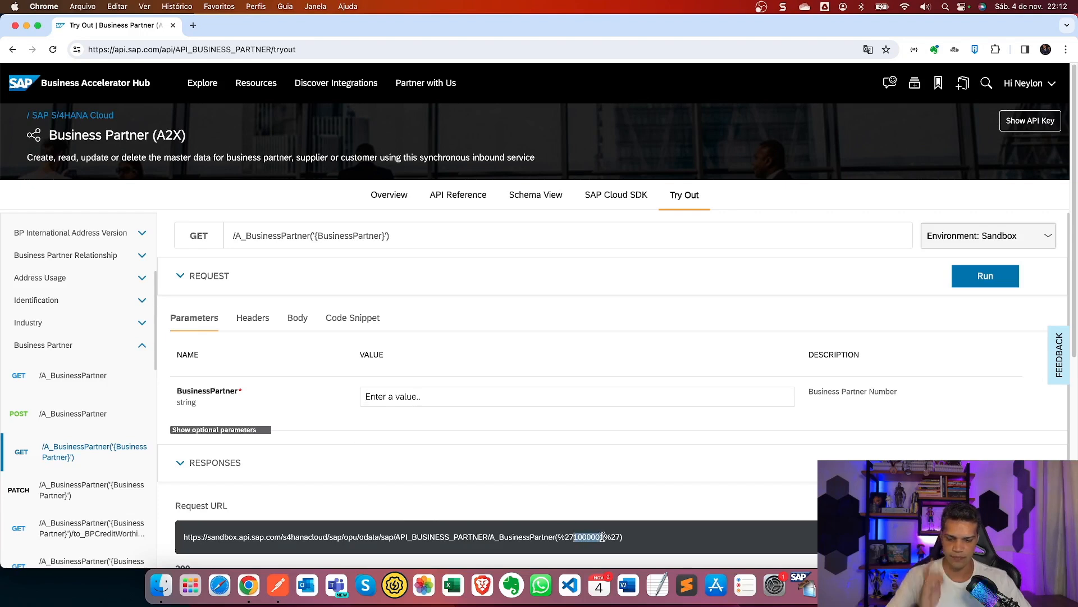
left_click(391, 397)
key("super+v")
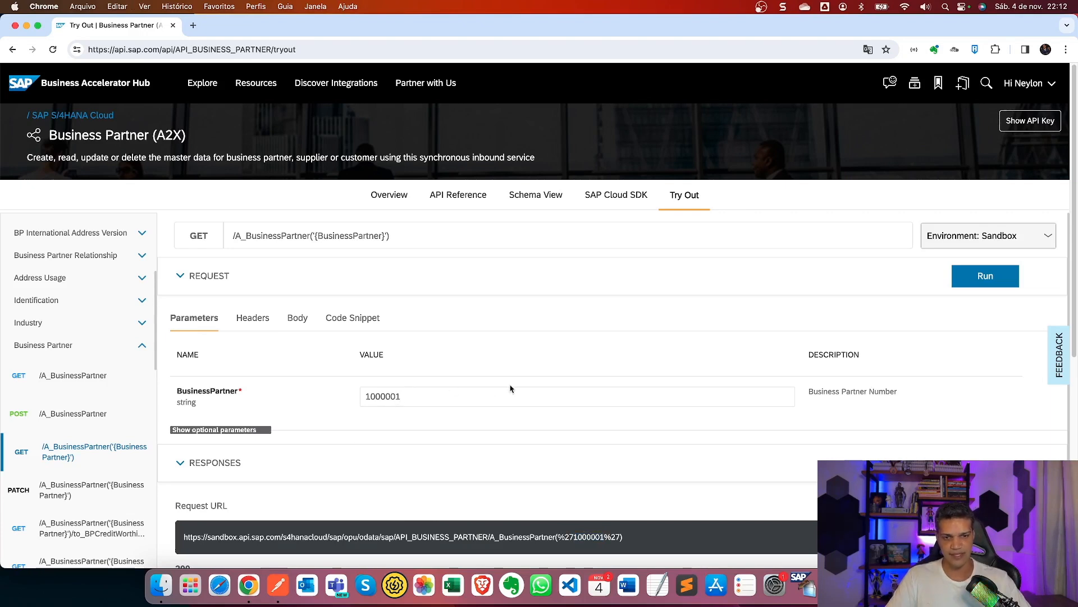
Select the full sandbox Request URL and go back to Postman.
scroll(511, 386, "down", 3)
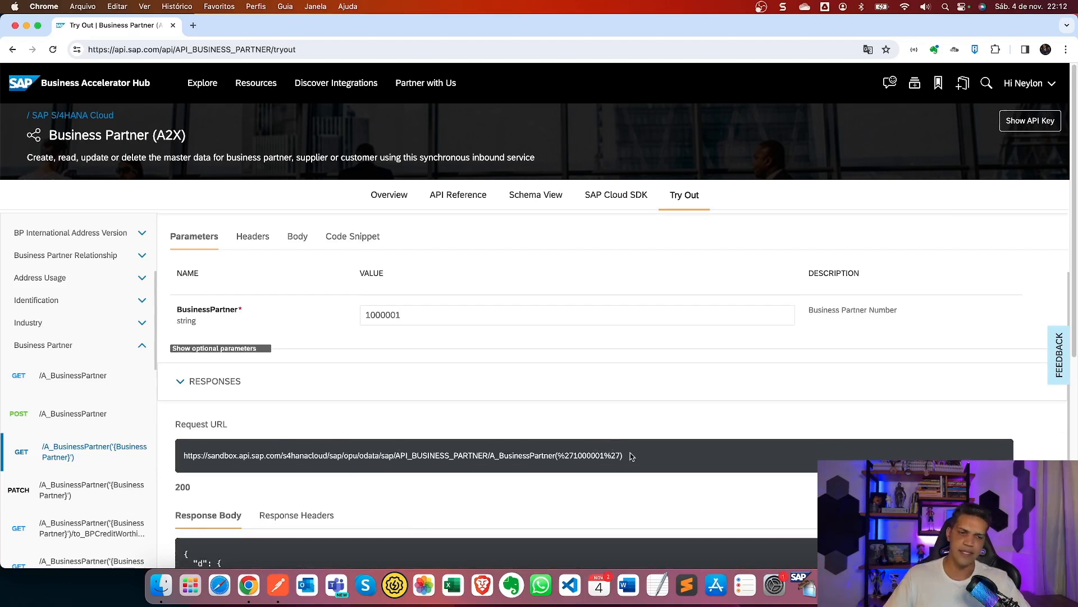
left_click_drag(631, 460, 190, 445)
key("ctrl+c")
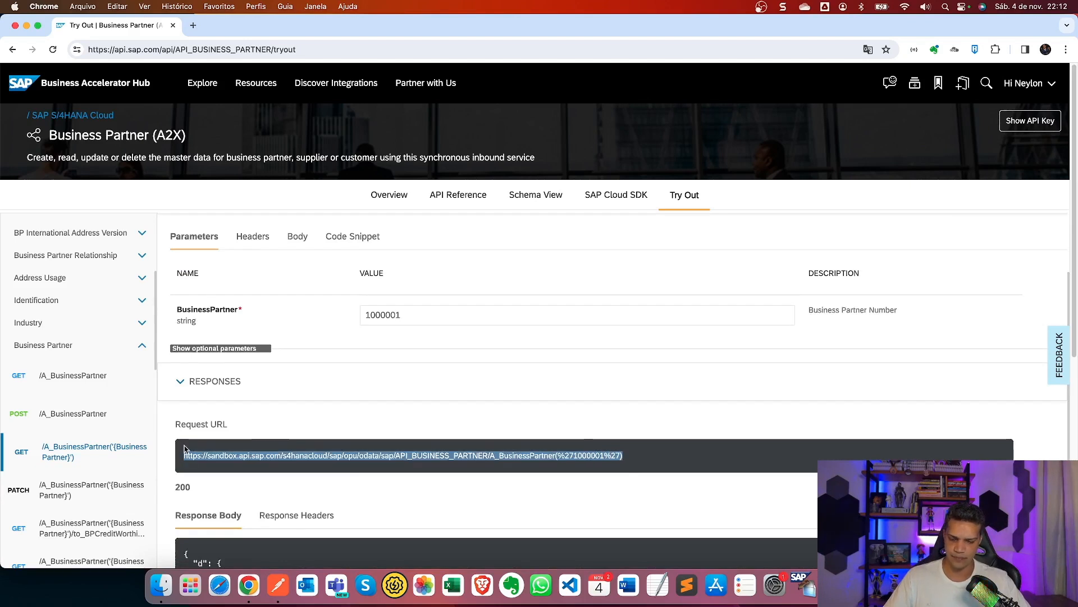
key("ctrl+Right")
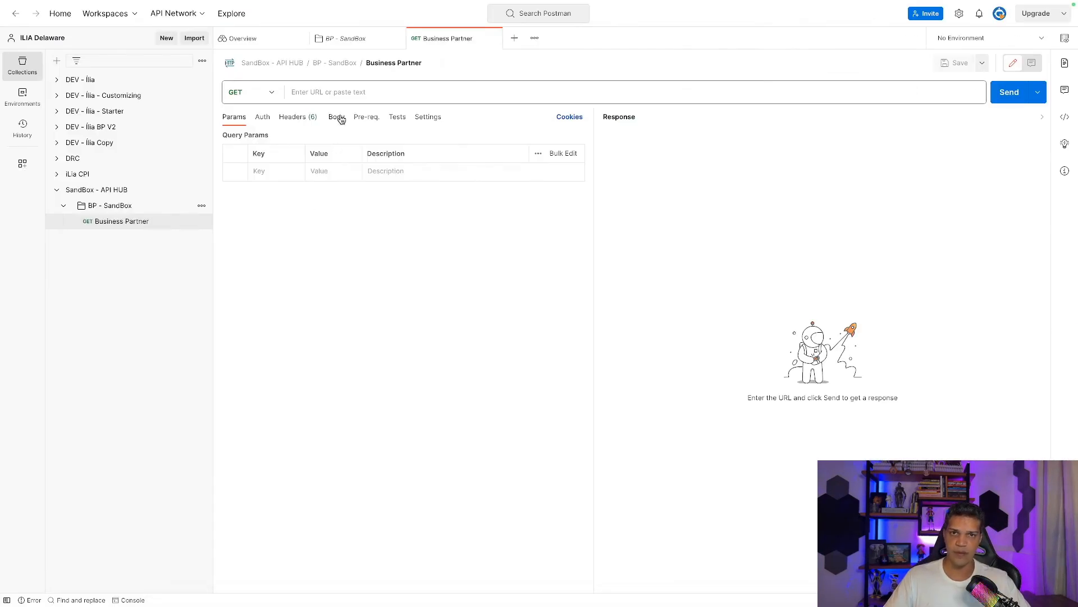
Paste the Business Partner URL and send the GET, which returns 401 Unauthorized for the missing API key.
left_click(348, 95)
key("ctrl+v")
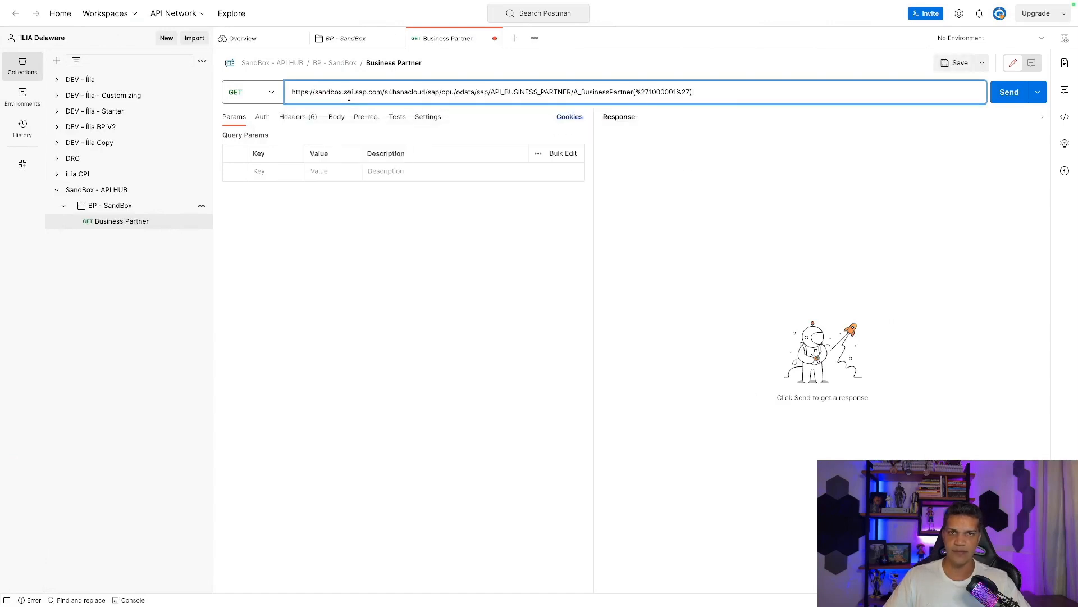
left_click(400, 235)
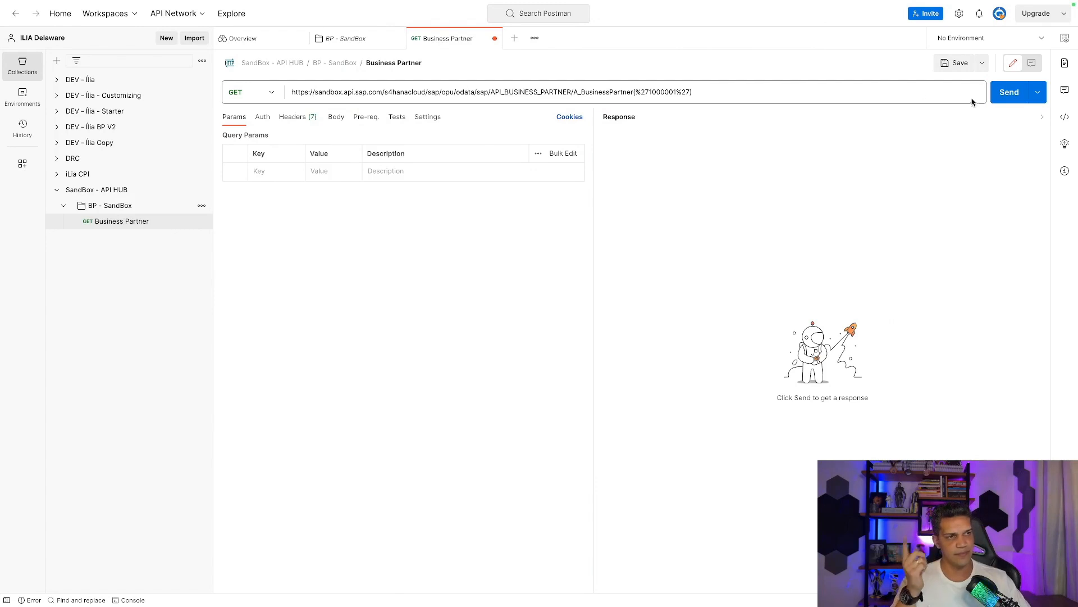
left_click(1001, 102)
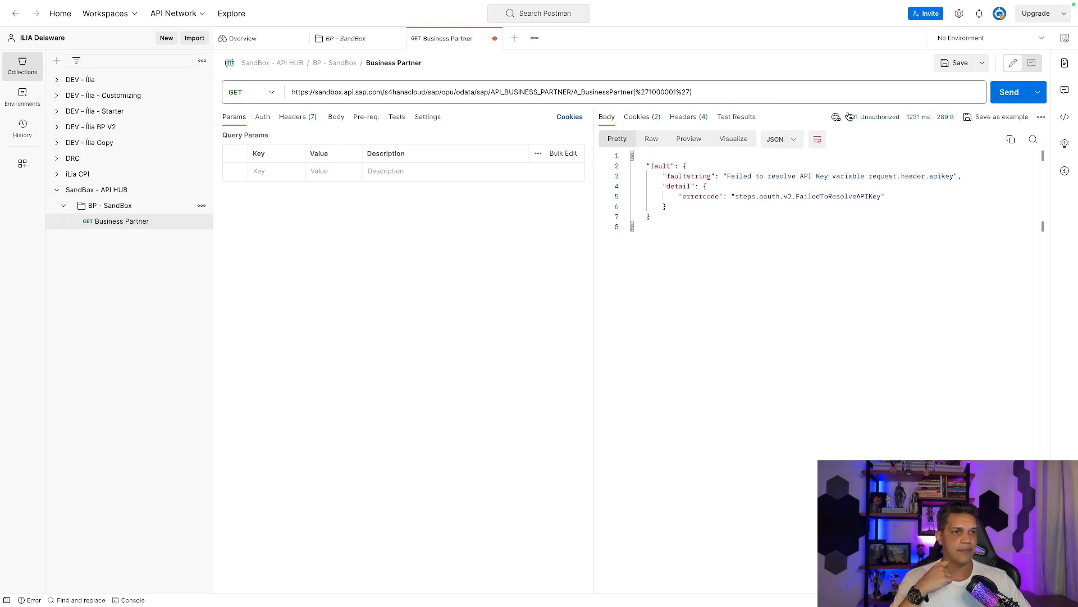
mouse_move(891, 114)
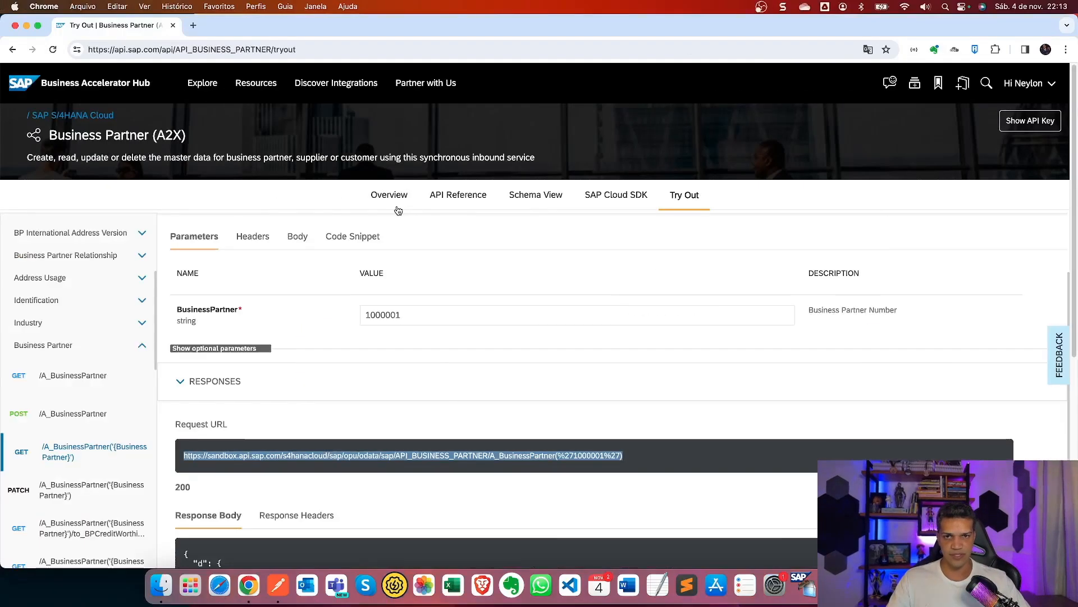
Select the APIKey header name in the Try Out request's Headers section.
left_click(251, 236)
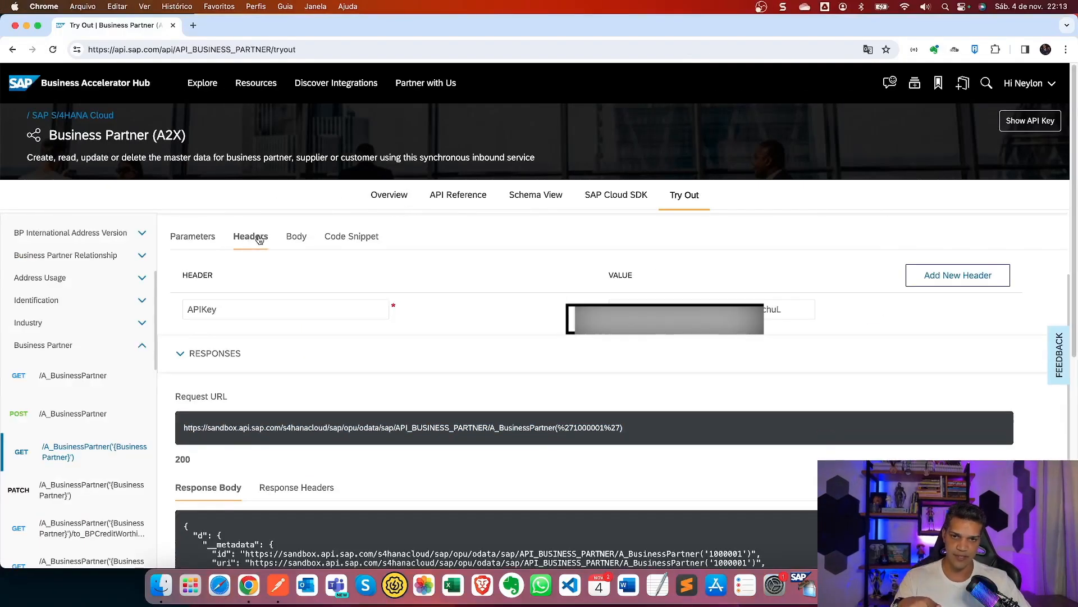
left_click_drag(226, 315, 187, 311)
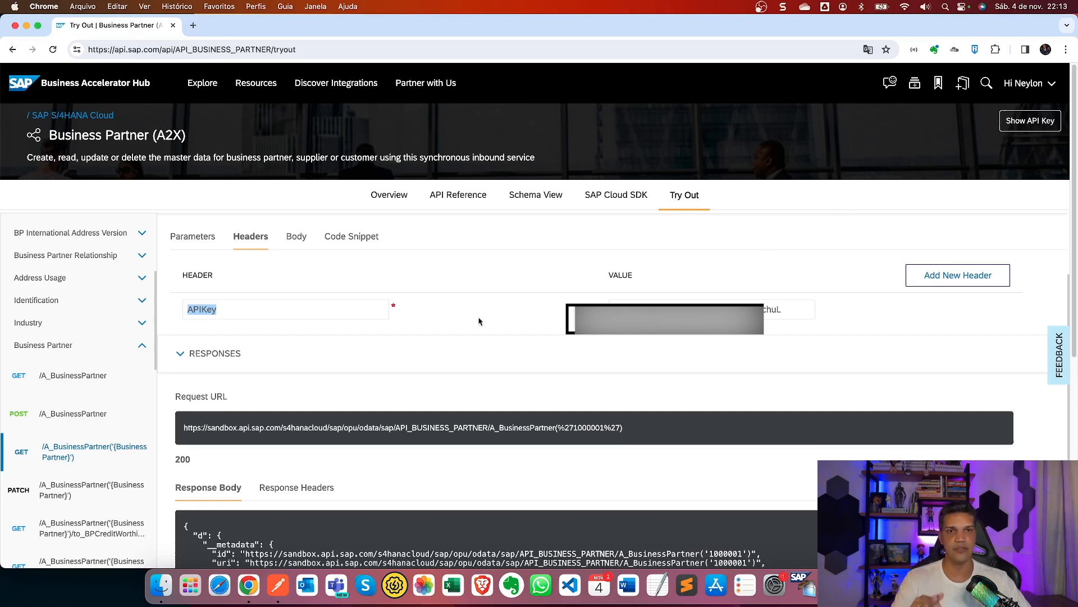
left_click(269, 312)
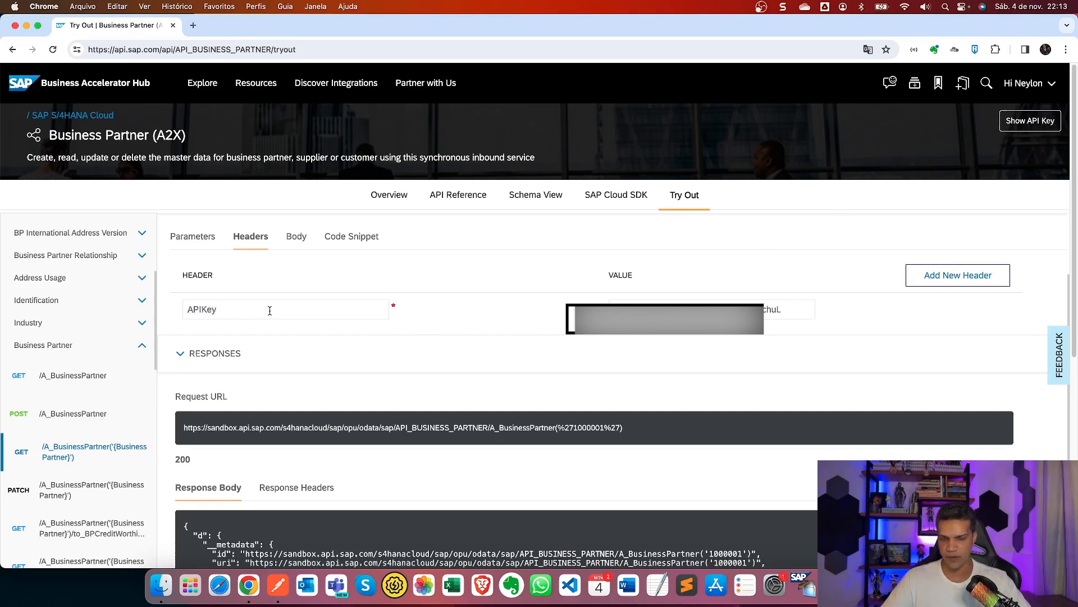
left_click_drag(221, 306, 190, 311)
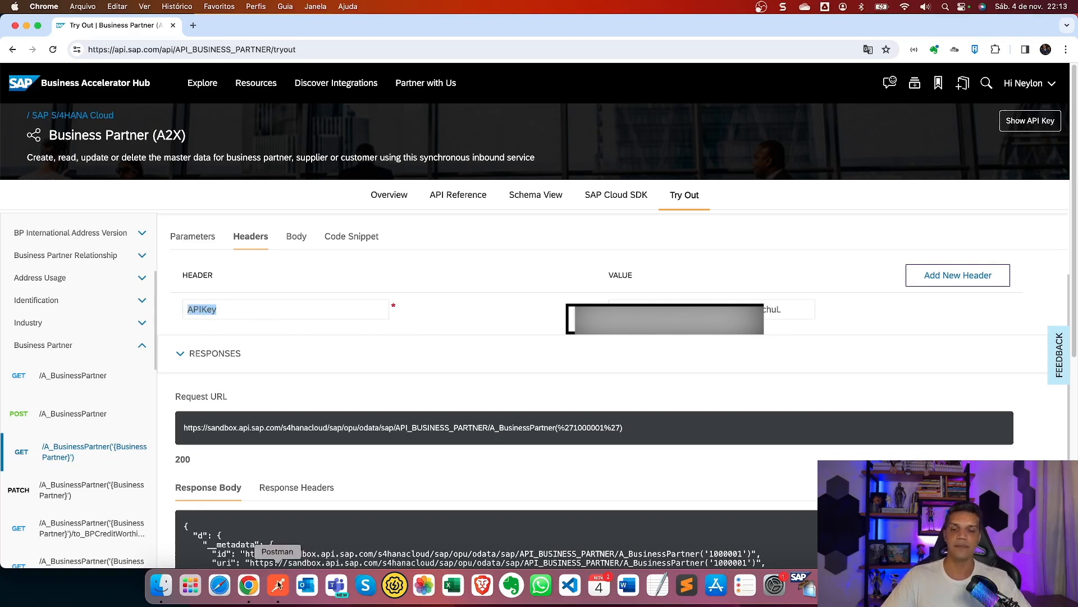
left_click(278, 585)
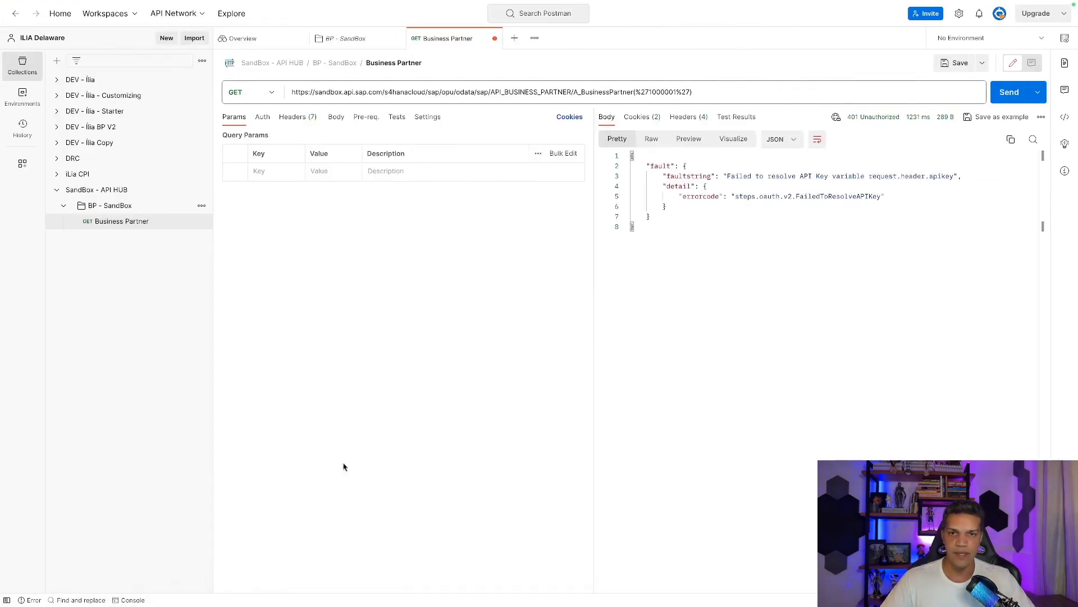
Set API Key authorization with key 'APIKey' and copy the hub's key value.
left_click(265, 123)
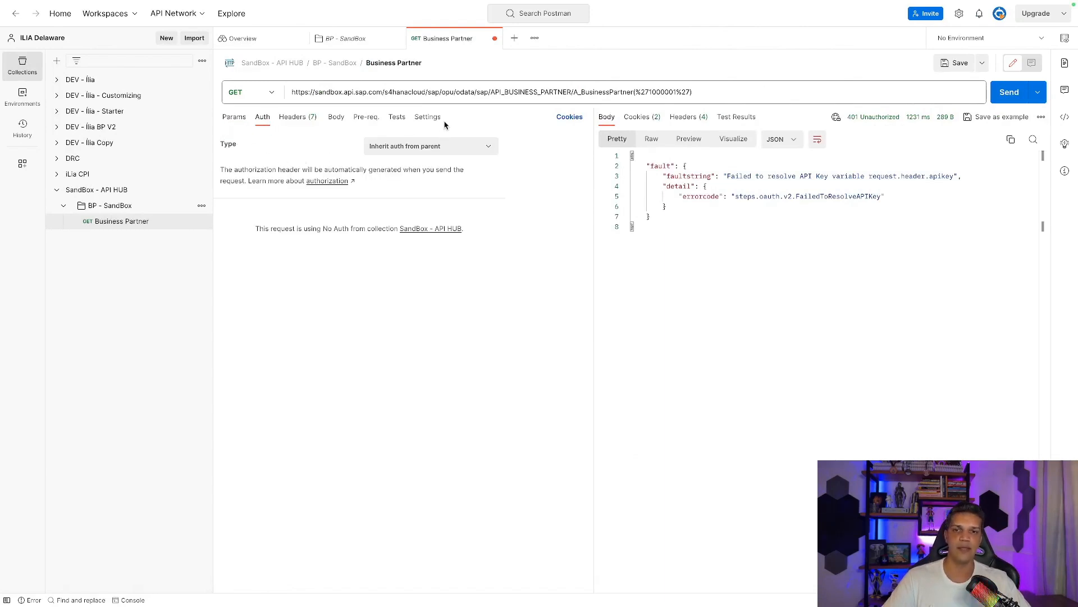
left_click(481, 151)
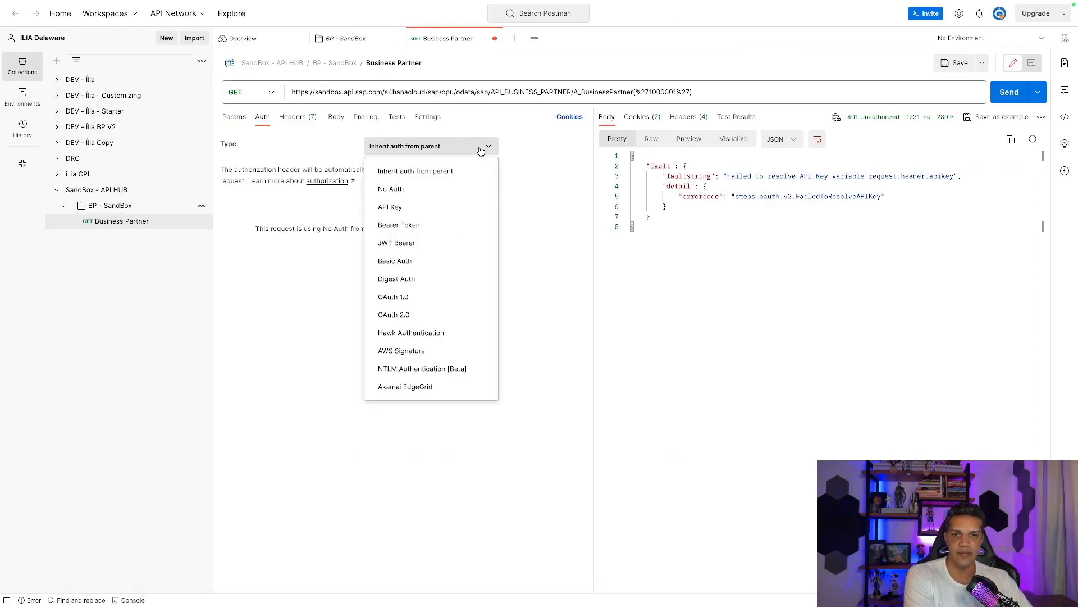
left_click(423, 207)
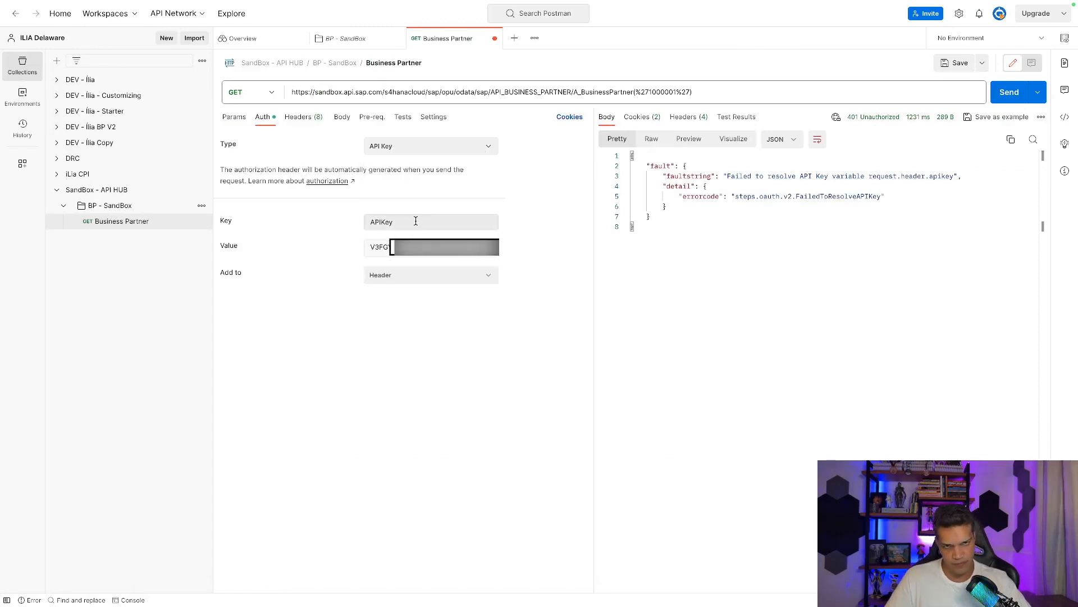
left_click_drag(417, 221, 330, 223)
key("super+c")
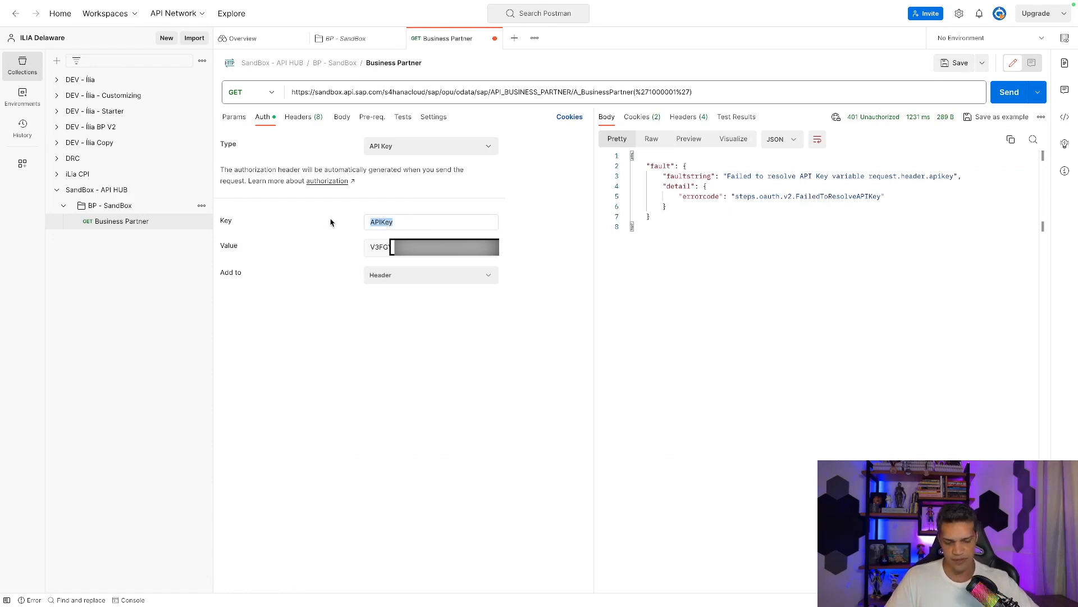
key("BackSpace")
key("super+v")
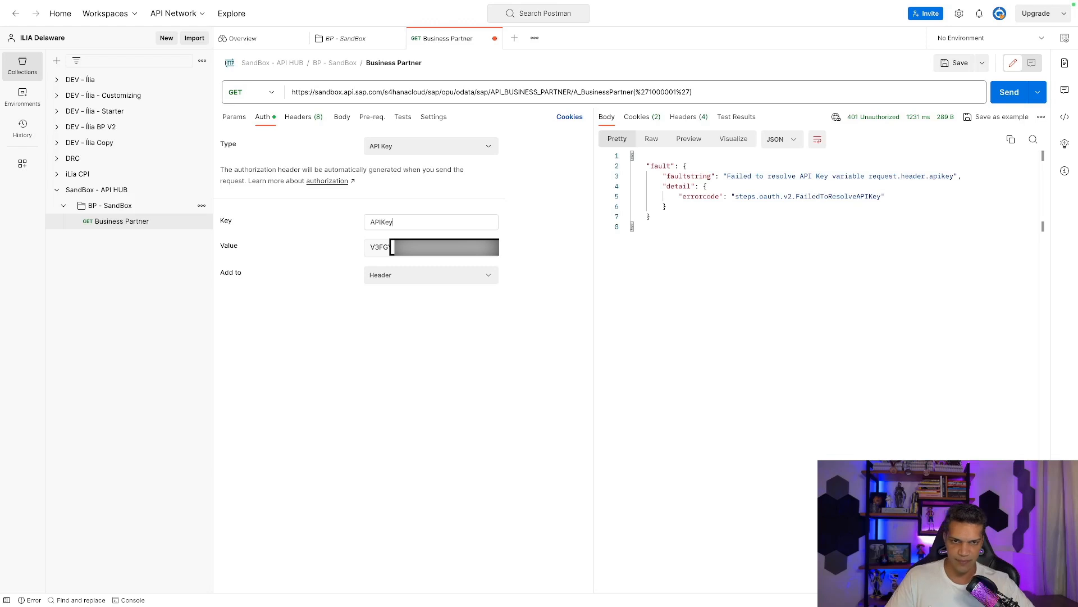
key("super+Tab")
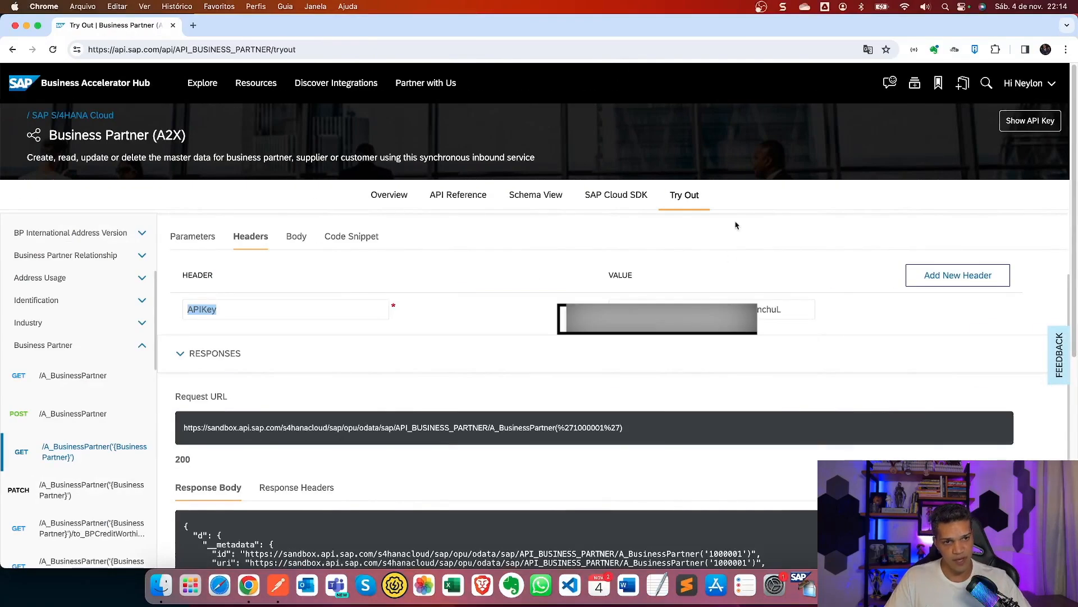
double_click(778, 309)
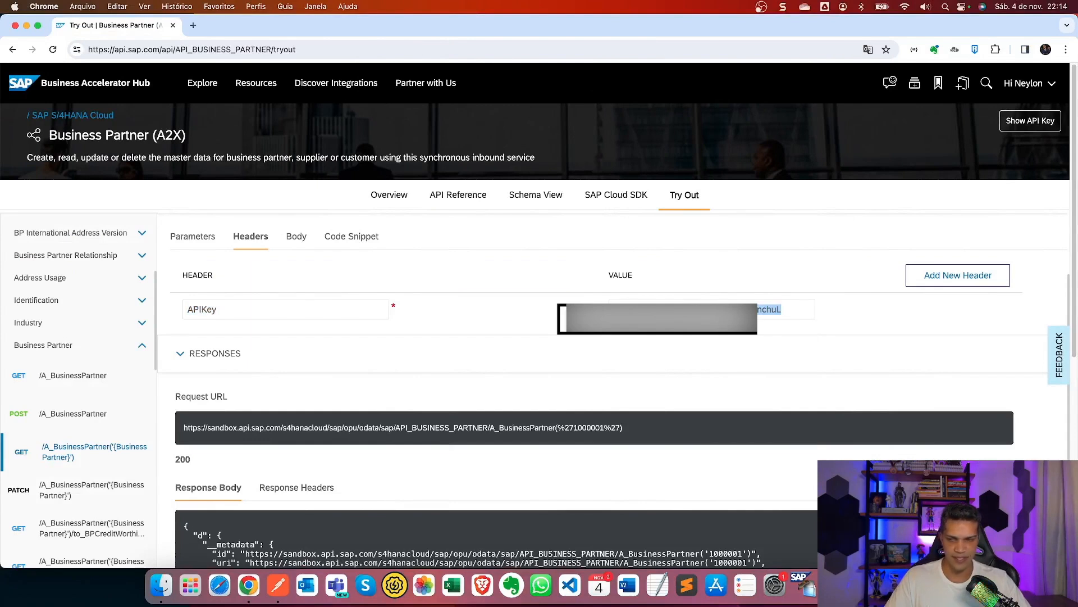
key("super+Tab")
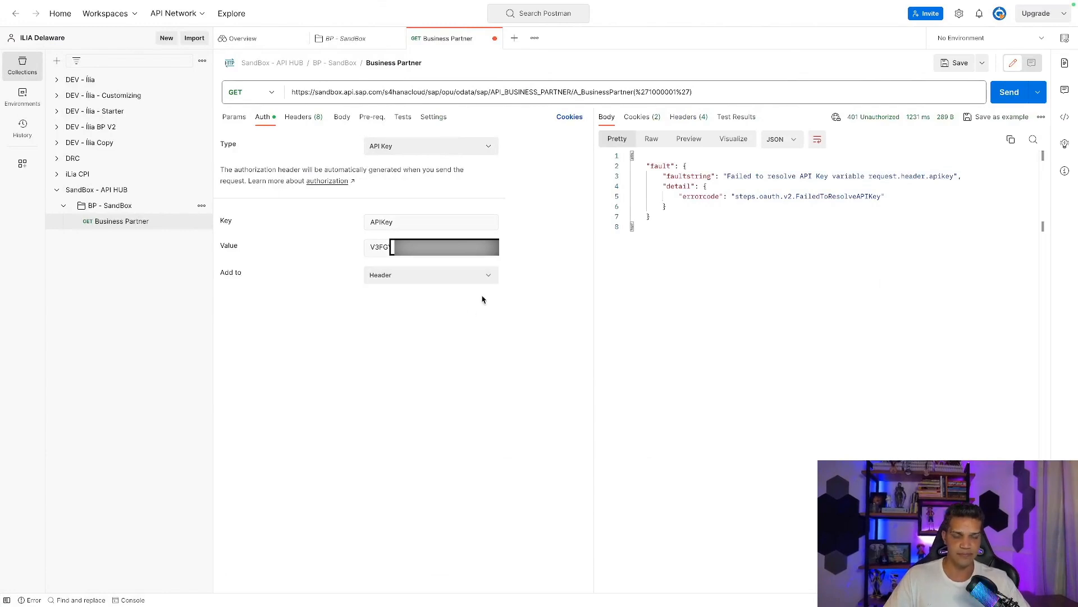
Review the auto-generated APIKey header and resend the request, getting 200 OK.
left_click(303, 116)
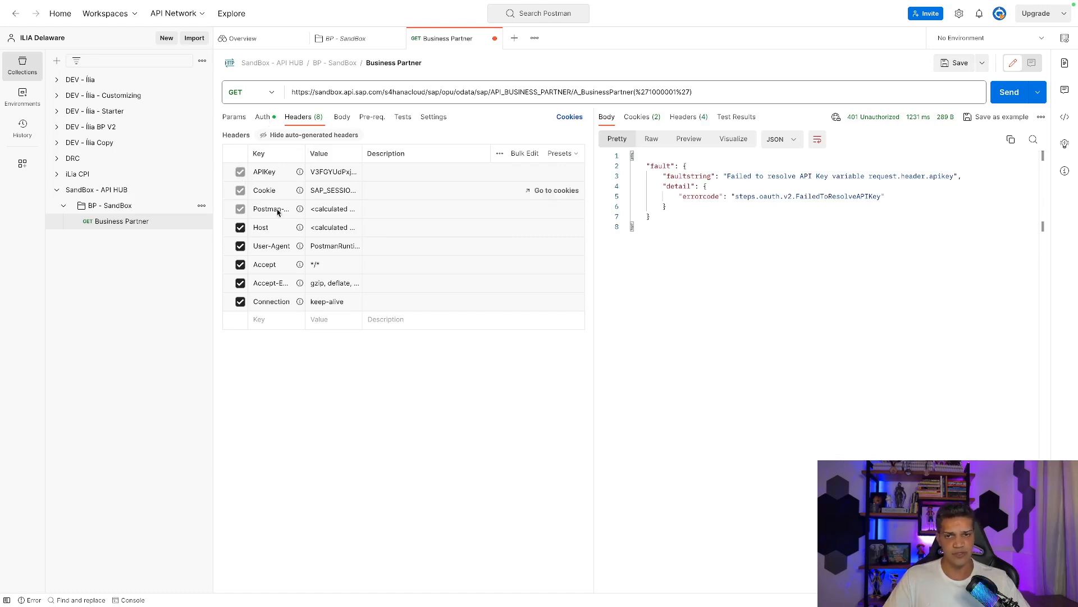
left_click(270, 319)
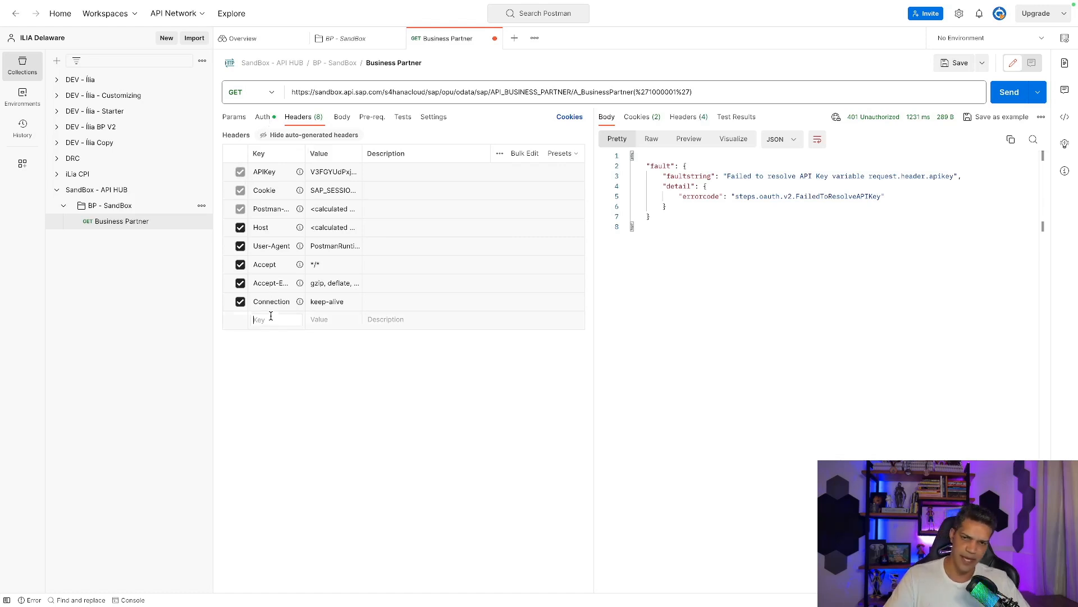
left_click(319, 320)
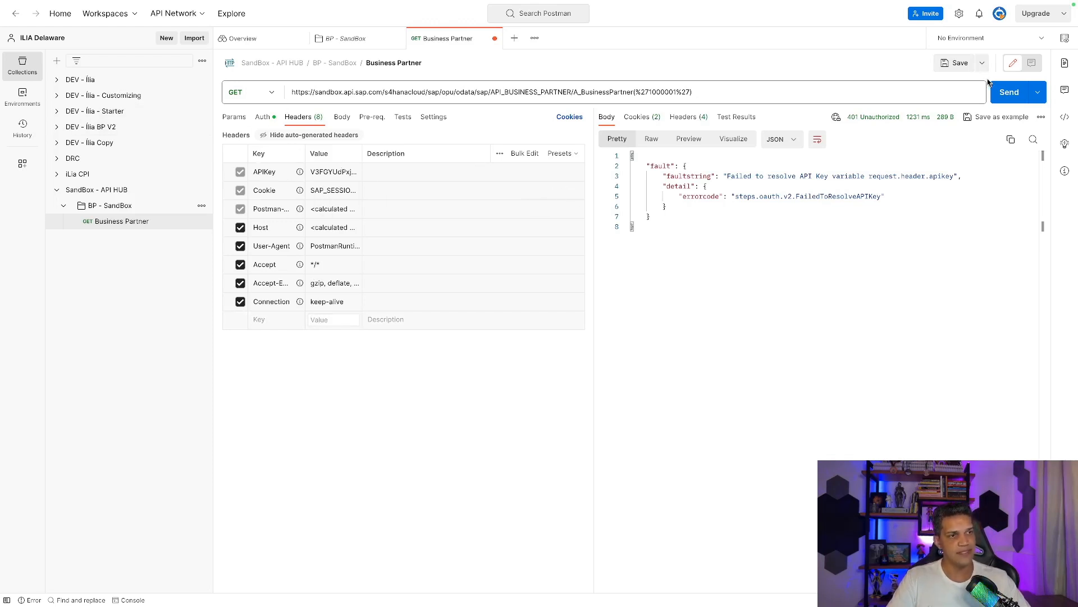
left_click(999, 94)
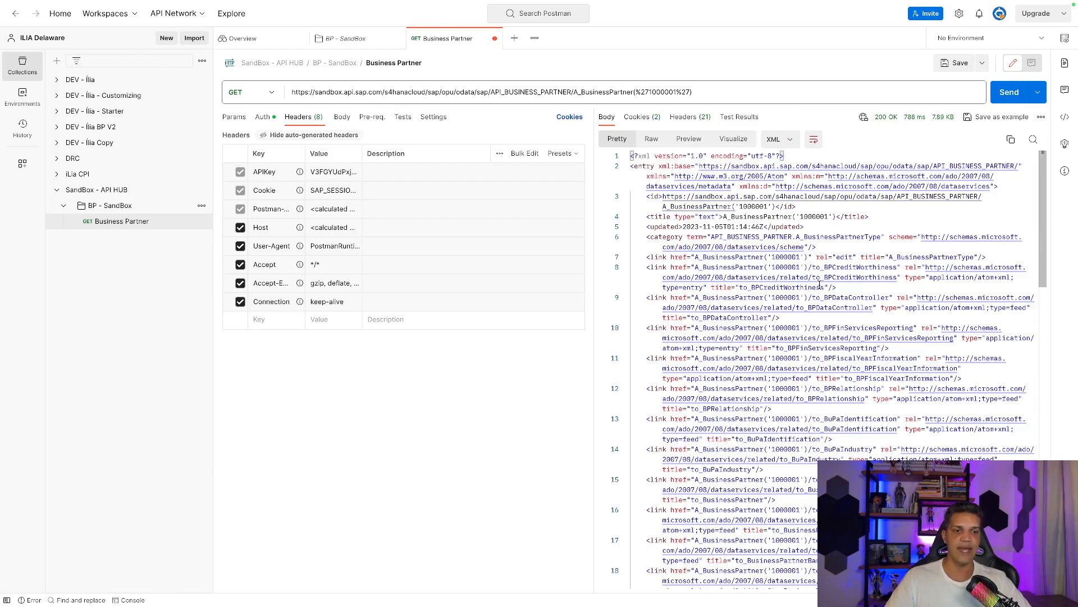
Scroll through partner 1000001's XML response, including full name BANK ICS and grouping BP02.
scroll(820, 285, "down", 10)
scroll(826, 306, "up", 2)
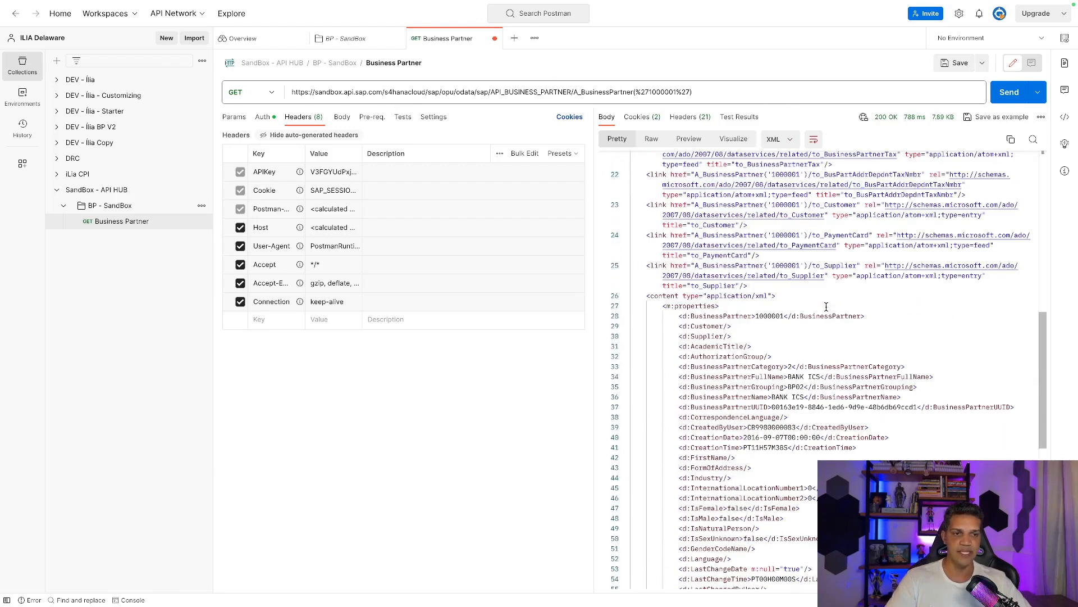
scroll(826, 307, "up", 2)
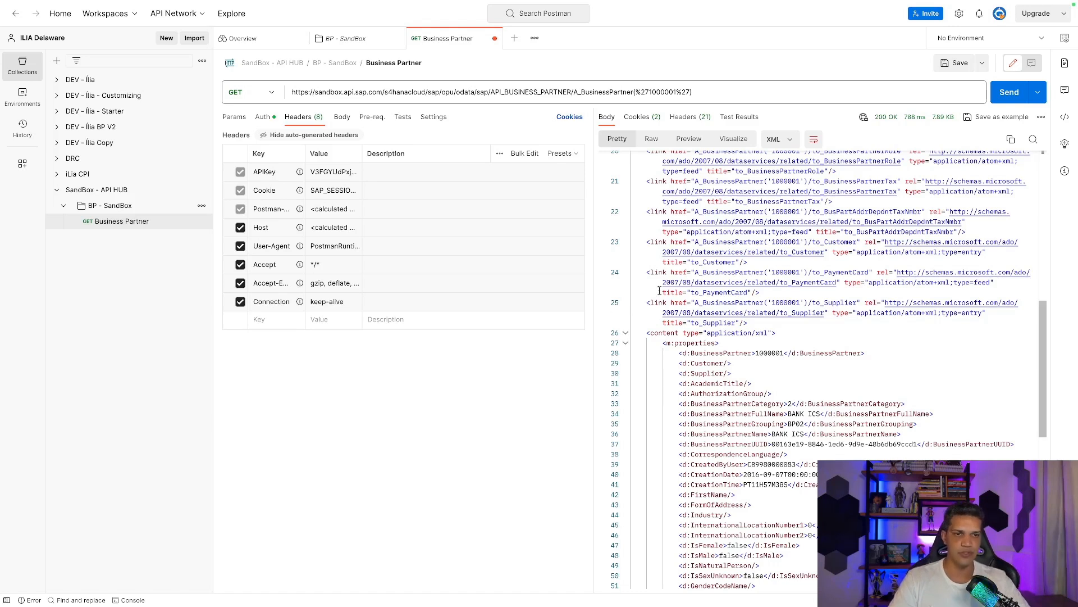
scroll(772, 212, "up", 2)
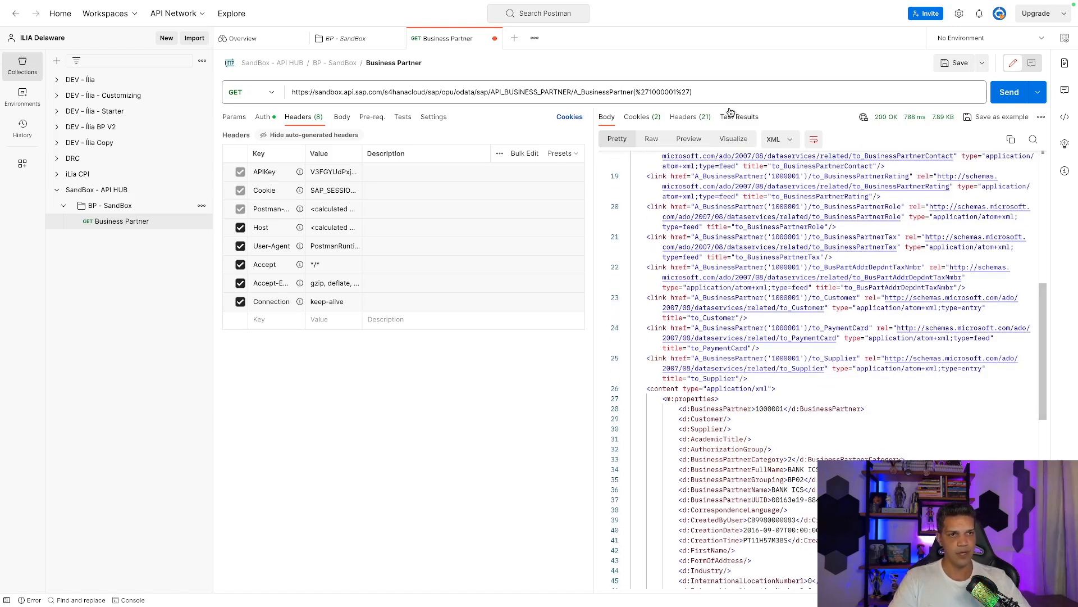
left_click(728, 96)
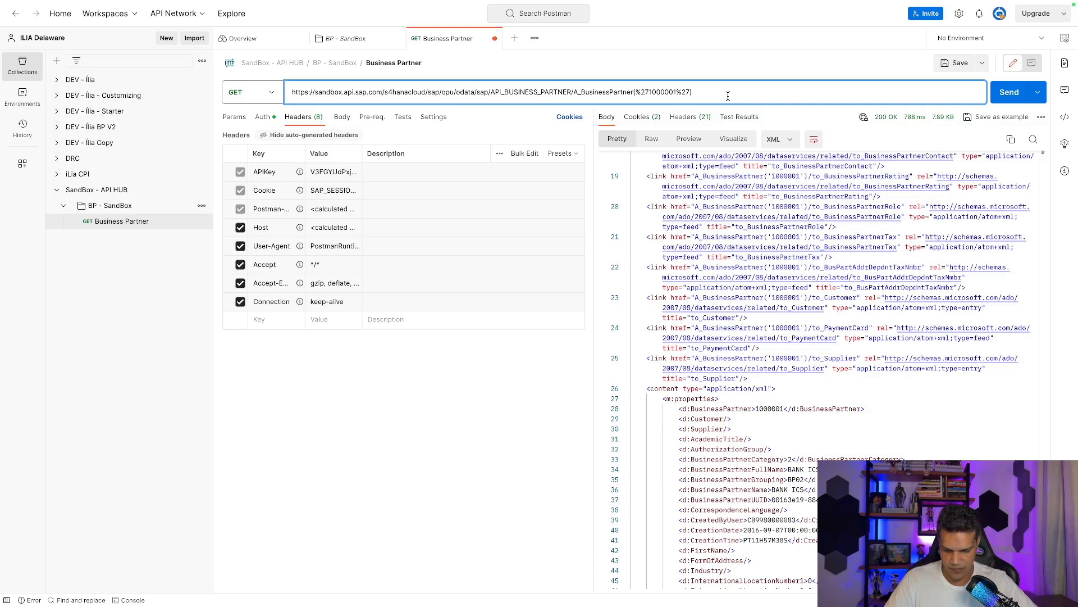
Append ?$format=json to the partner 1000001 URL and resend it to get a 6.17 KB JSON response.
type("?$forma")
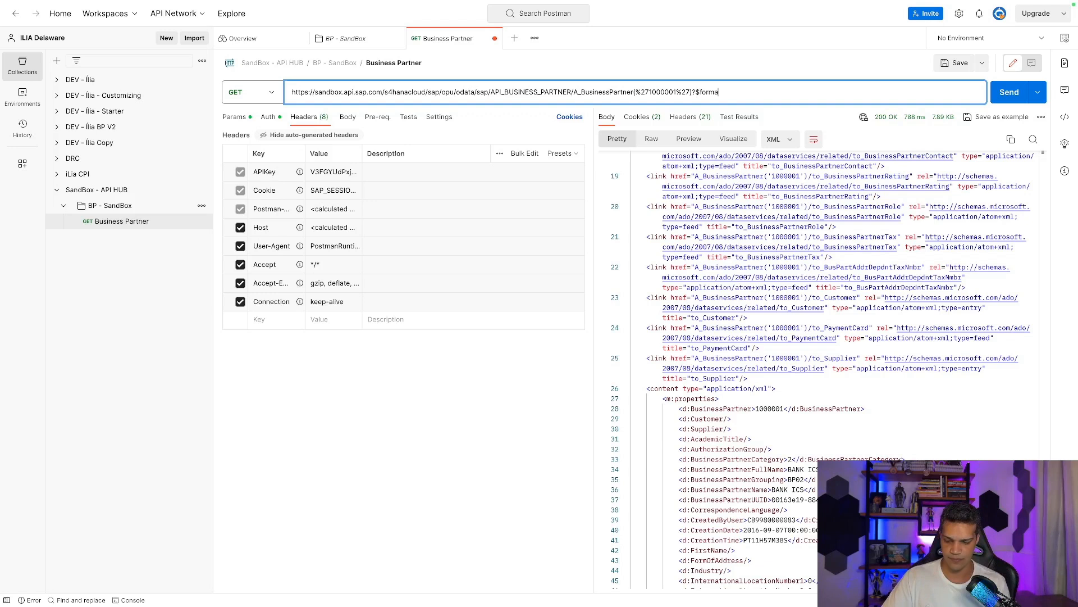
type("opnm")
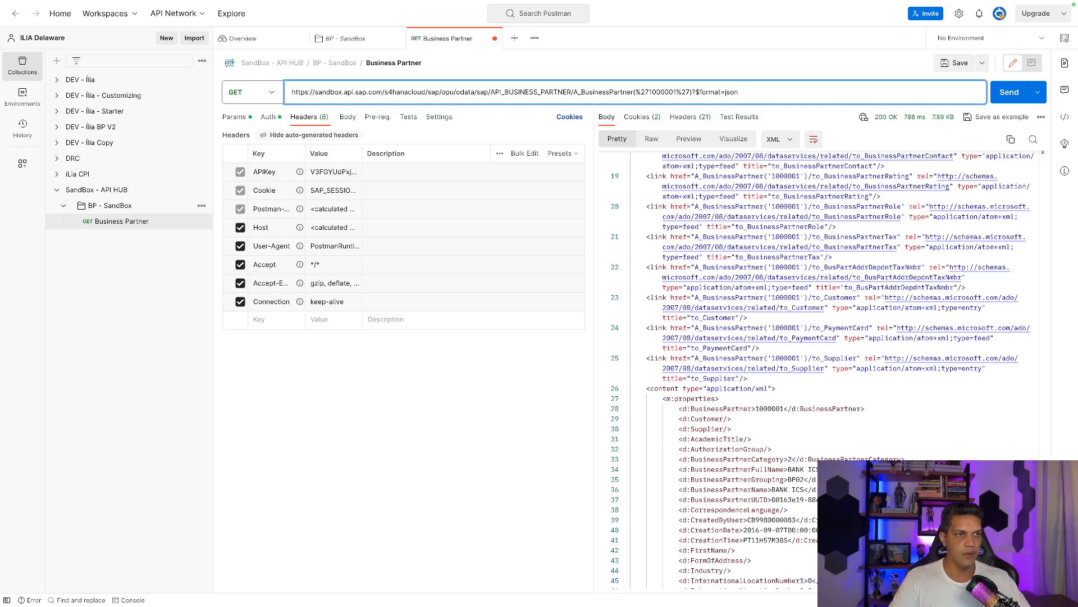
left_click(1008, 95)
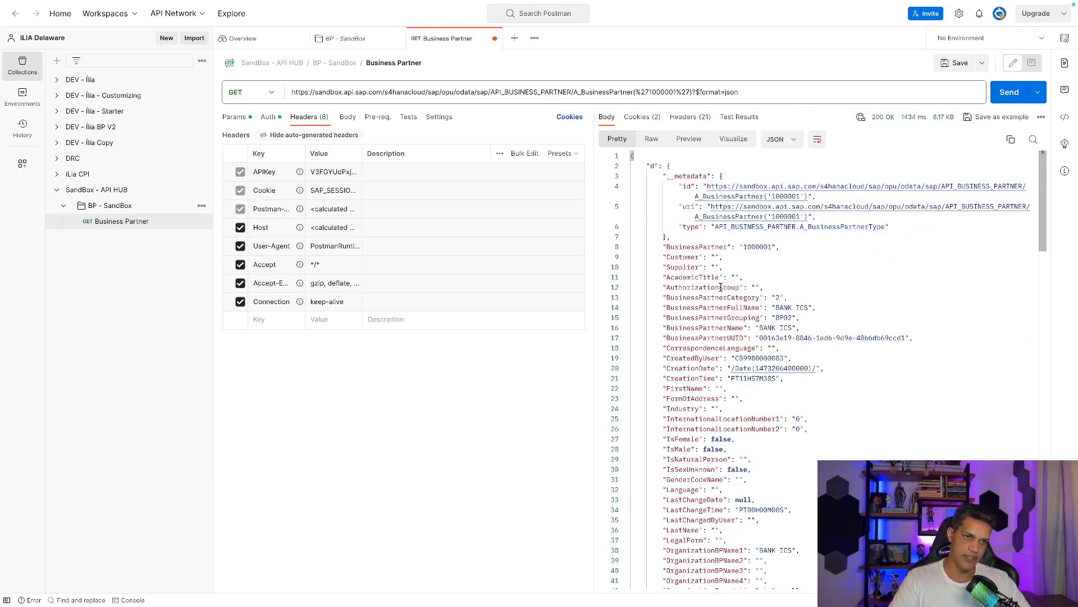
scroll(718, 289, "down", 4)
scroll(722, 284, "down", 20)
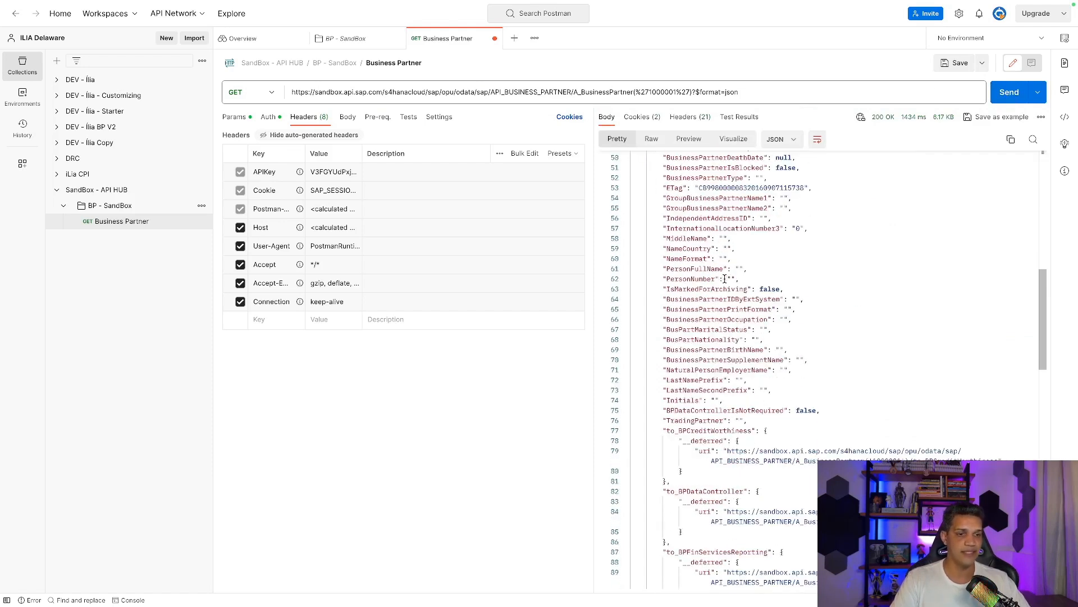
scroll(728, 271, "up", 20)
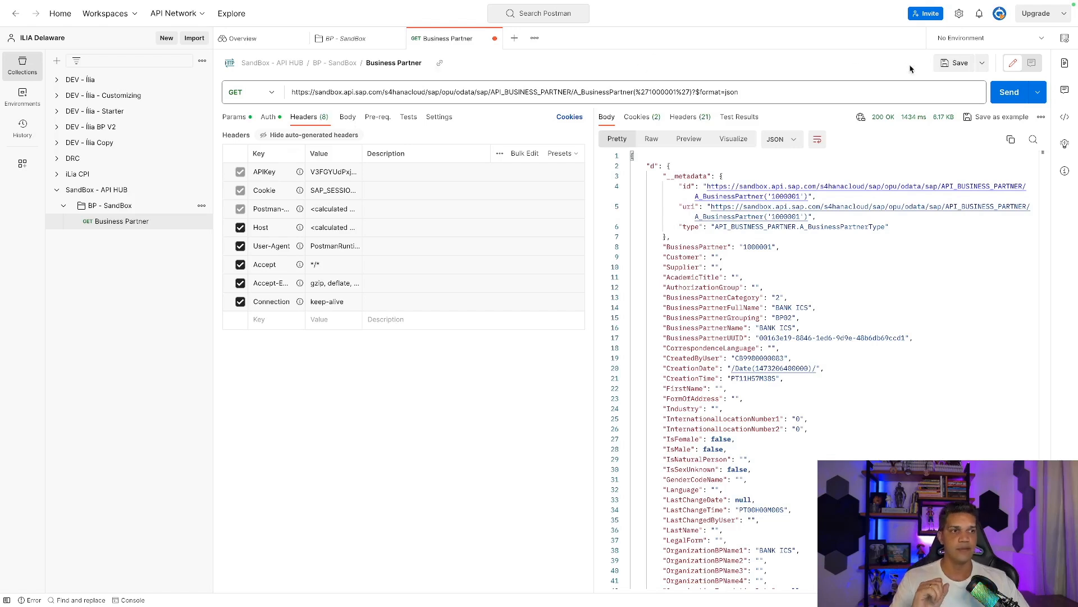
Save the Business Partner request, then open and dismiss the Import window without importing.
left_click(954, 63)
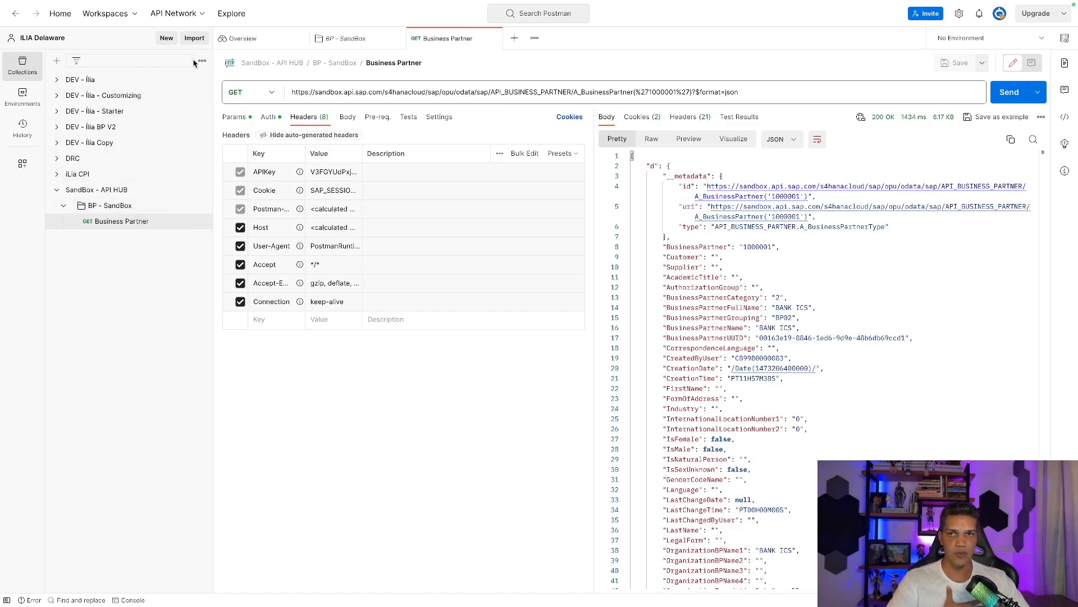
left_click(194, 39)
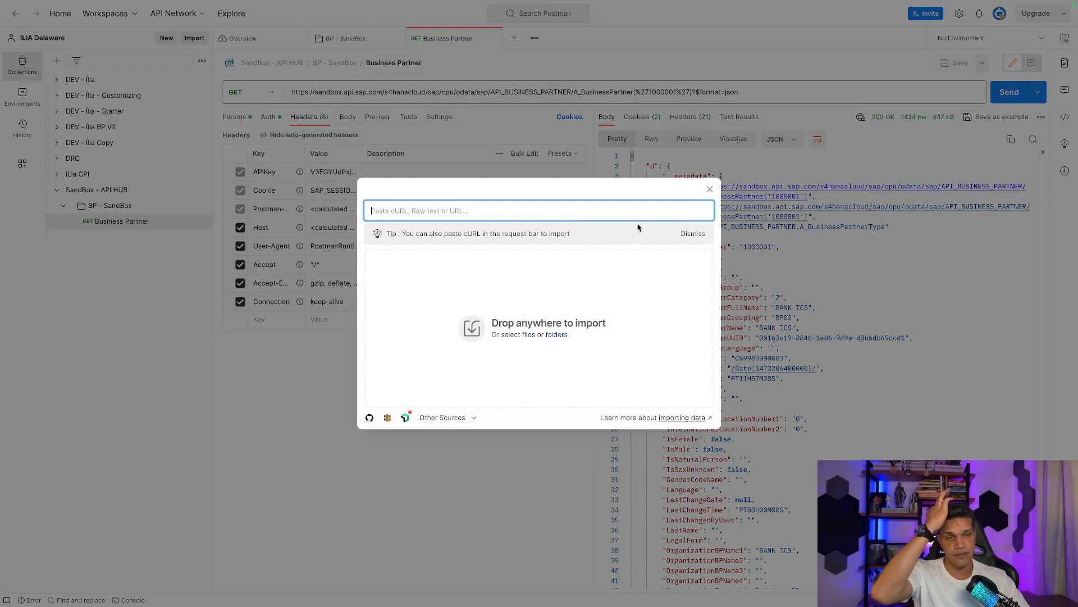
left_click(708, 191)
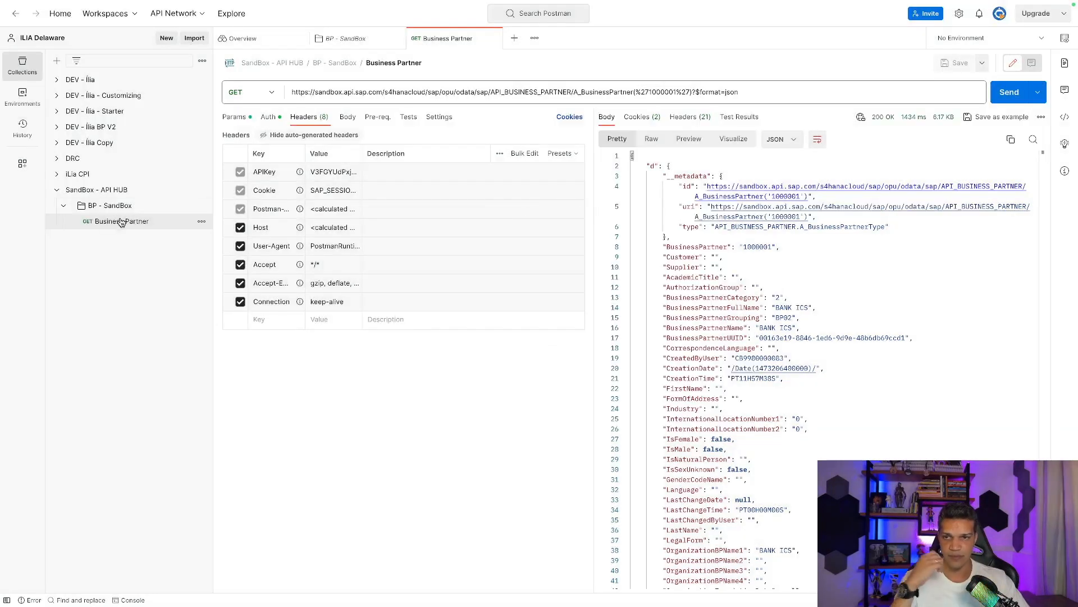
Collapse SandBox - API HUB and expand the Starter collection's BP - Versão Final folder.
left_click(57, 191)
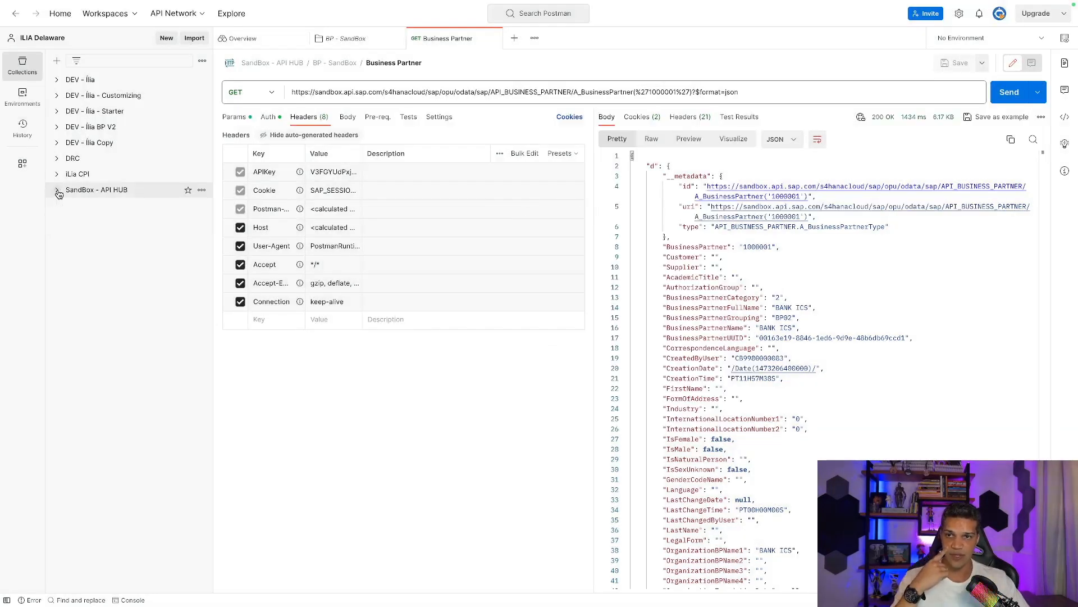
left_click(57, 111)
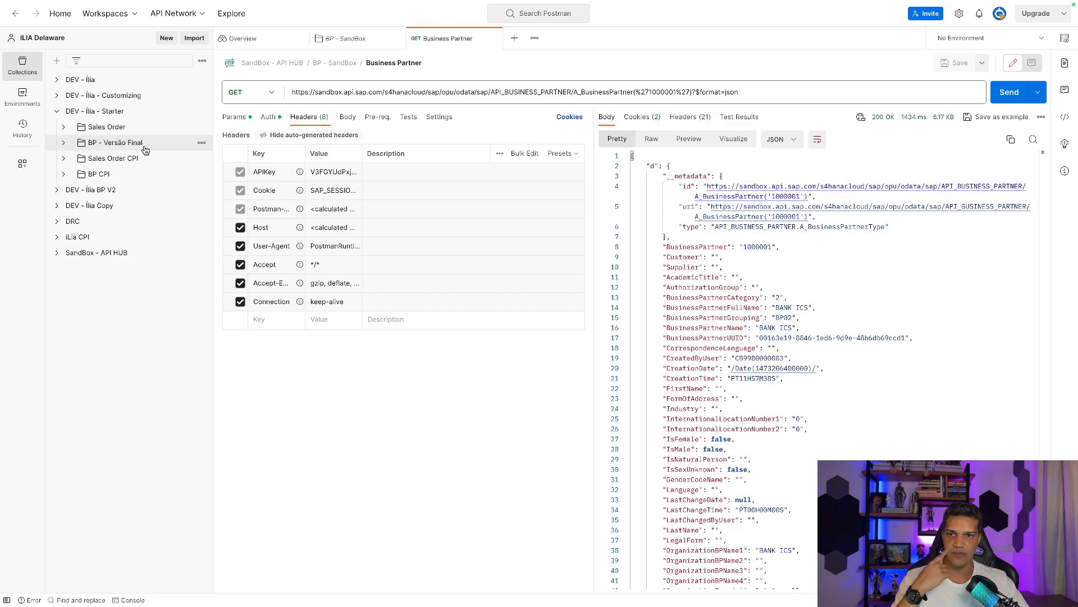
left_click(64, 144)
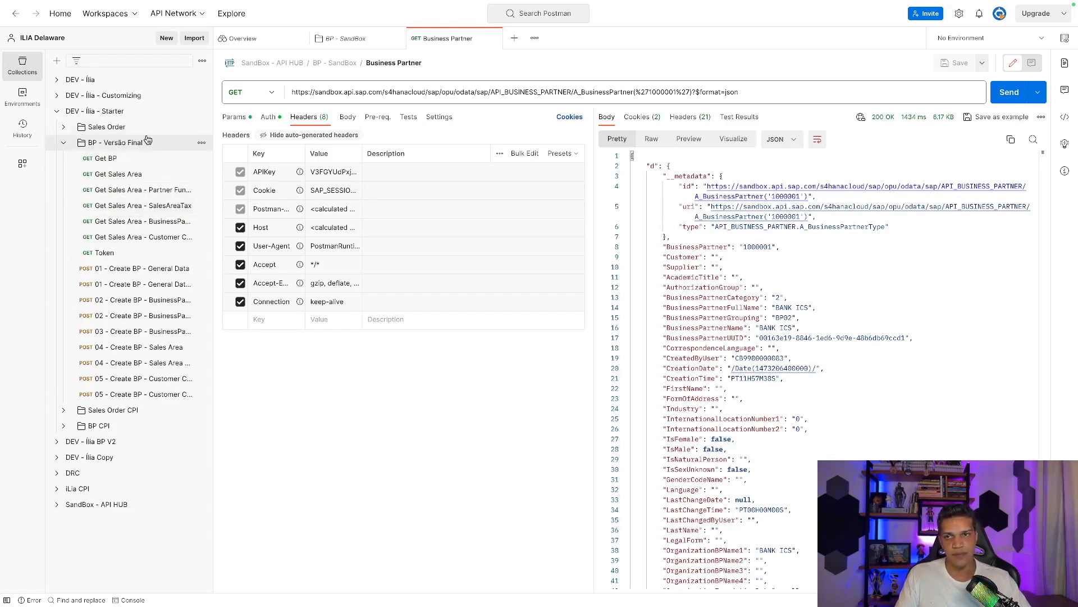
left_click(201, 113)
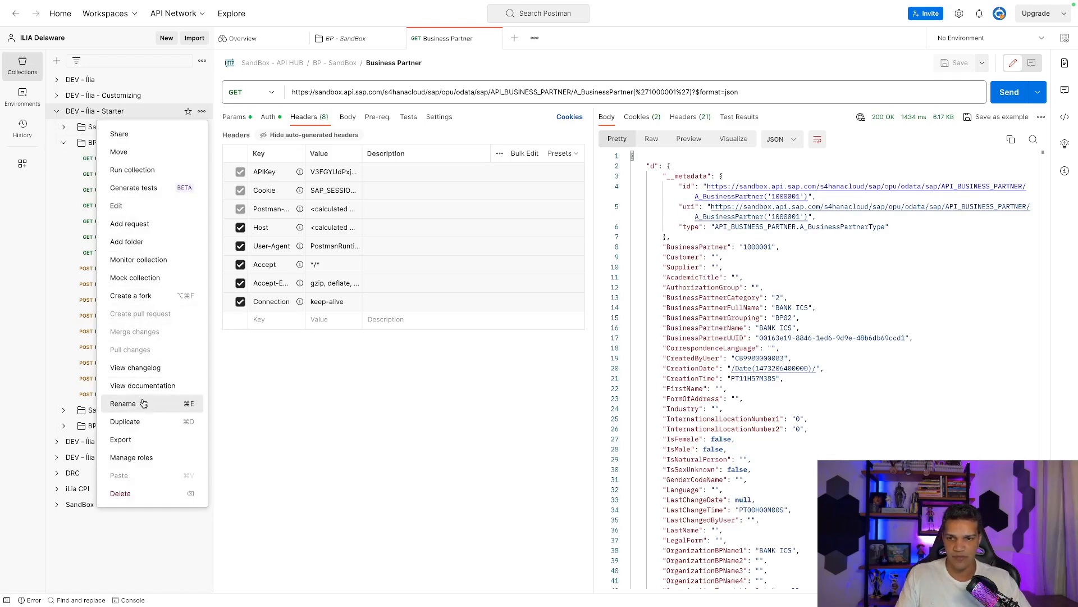
left_click(143, 439)
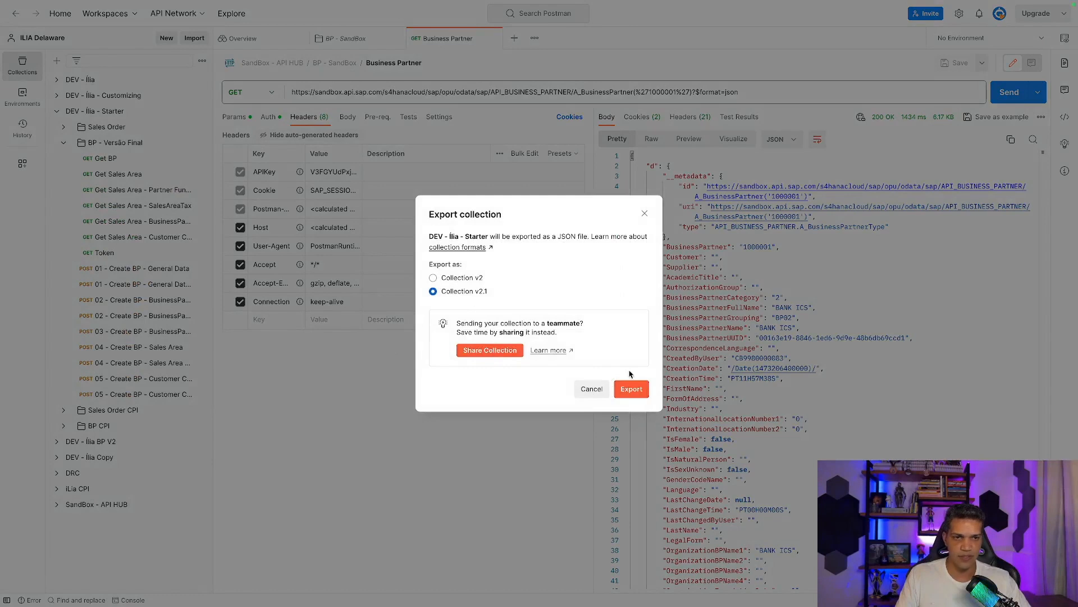
left_click(644, 213)
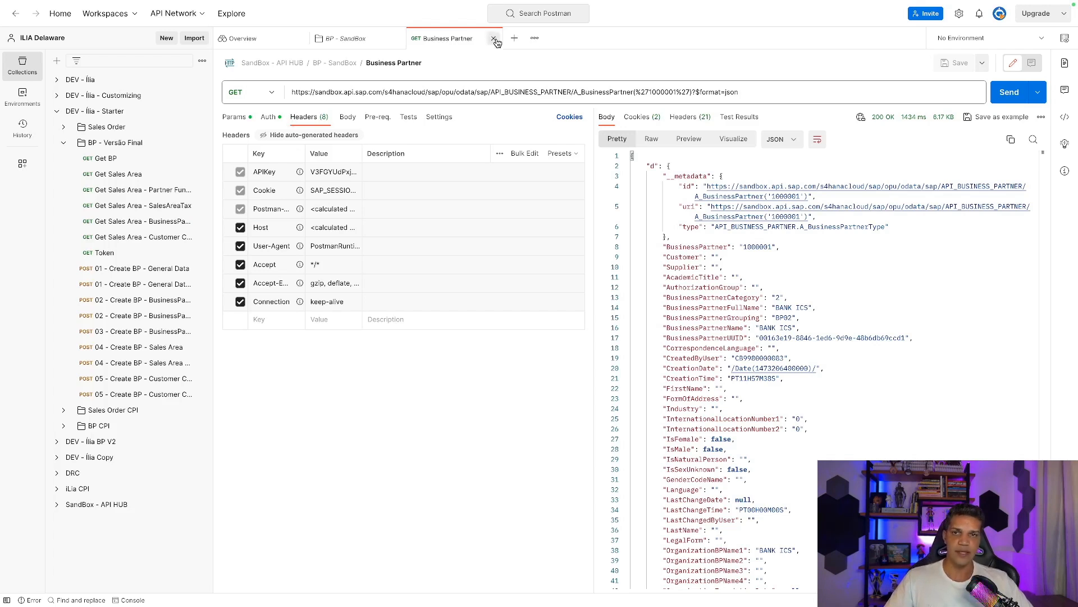
Close the Business Partner, BP - SandBox and Overview tabs, then open Get BP from BP - Versão Final.
left_click(495, 39)
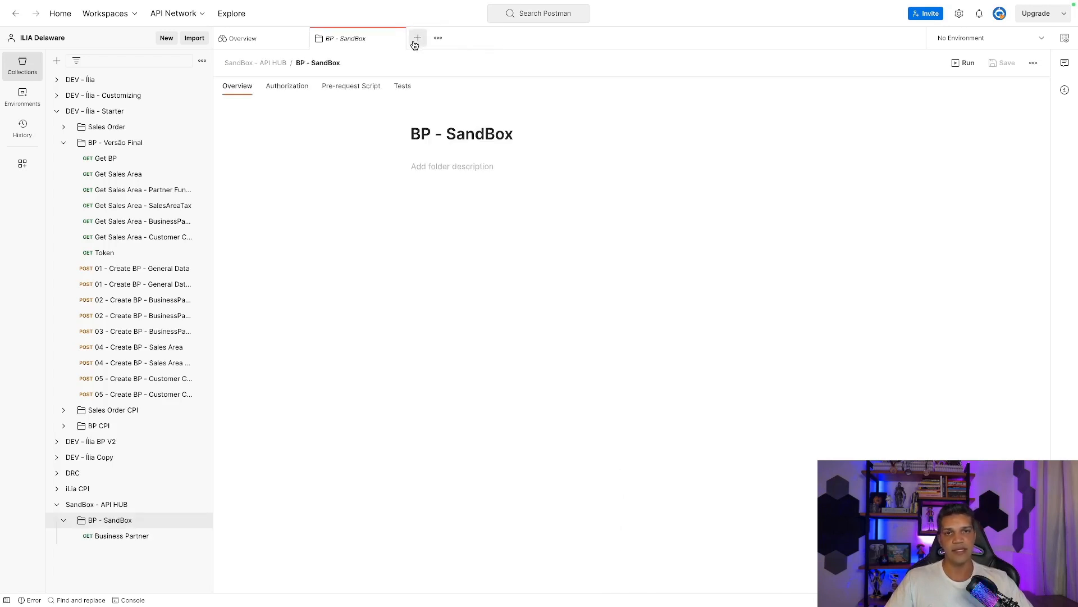
left_click(398, 39)
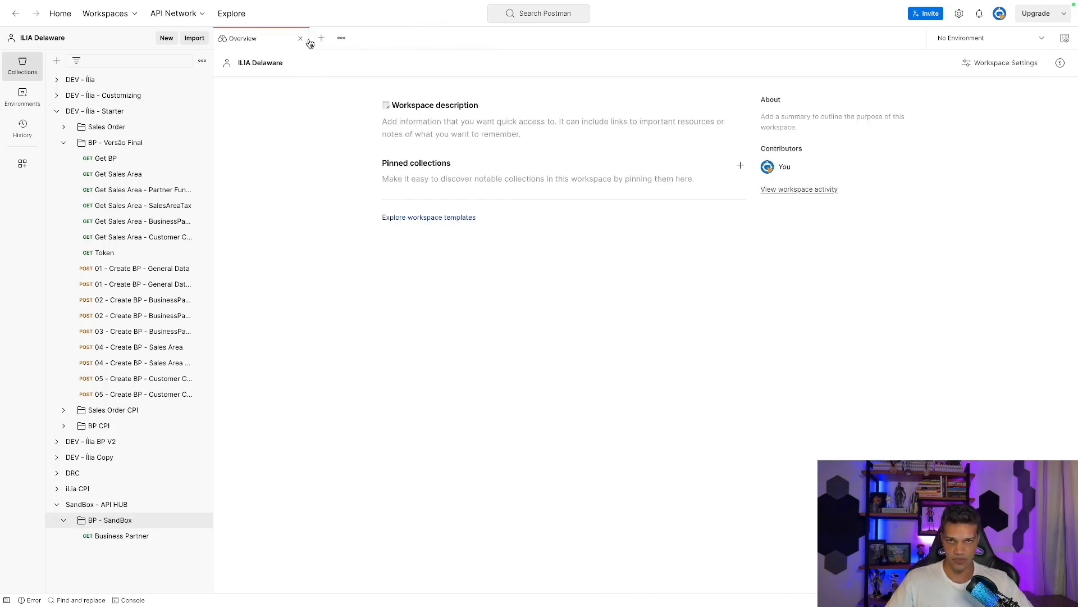
left_click(300, 39)
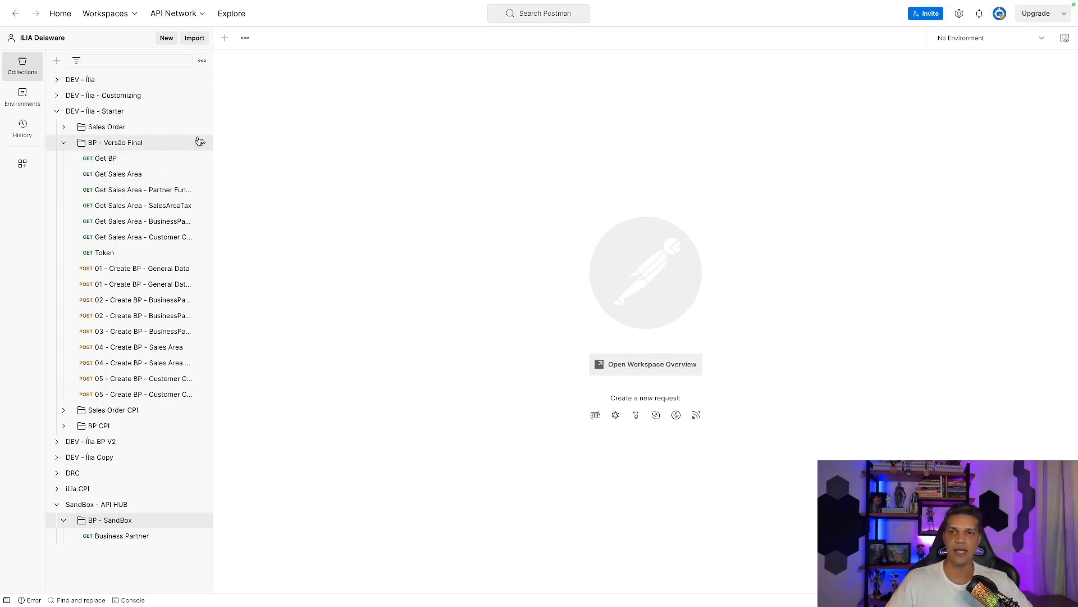
left_click(111, 160)
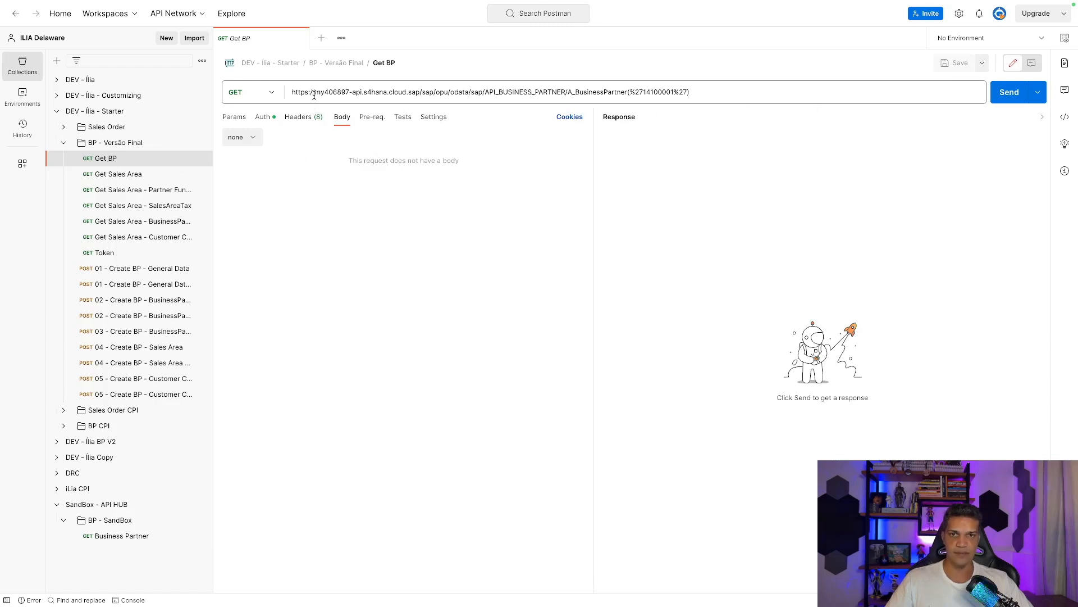
left_click_drag(314, 95, 281, 95)
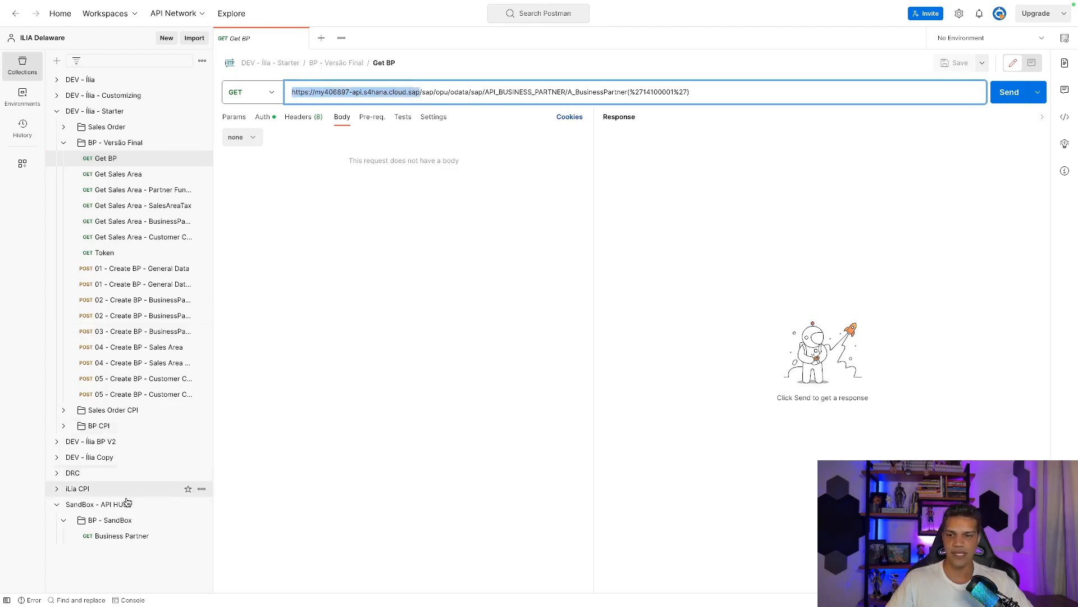
left_click(125, 540)
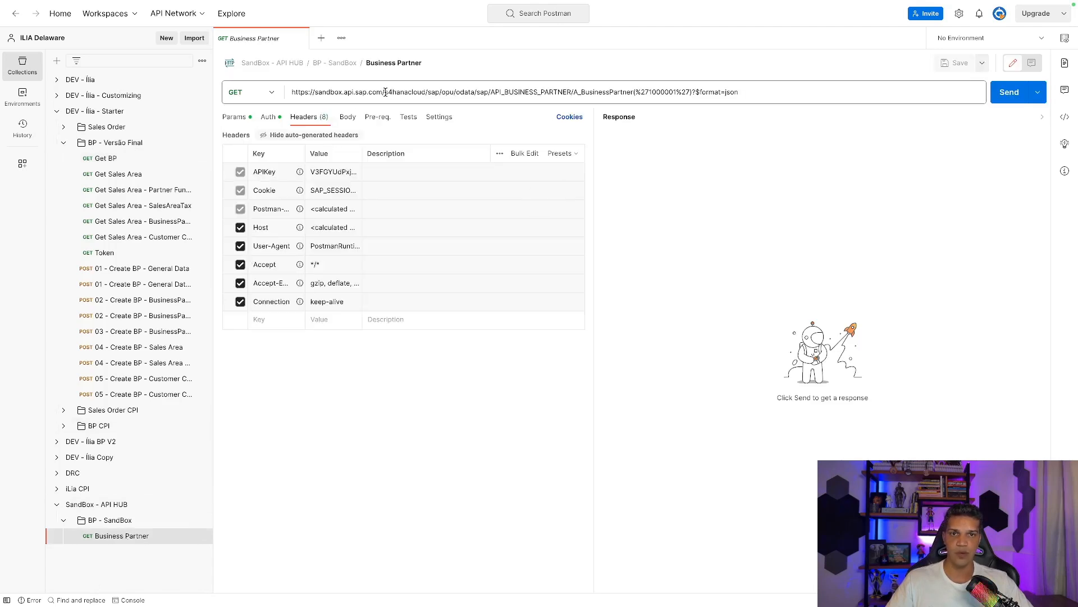
left_click_drag(426, 92, 291, 98)
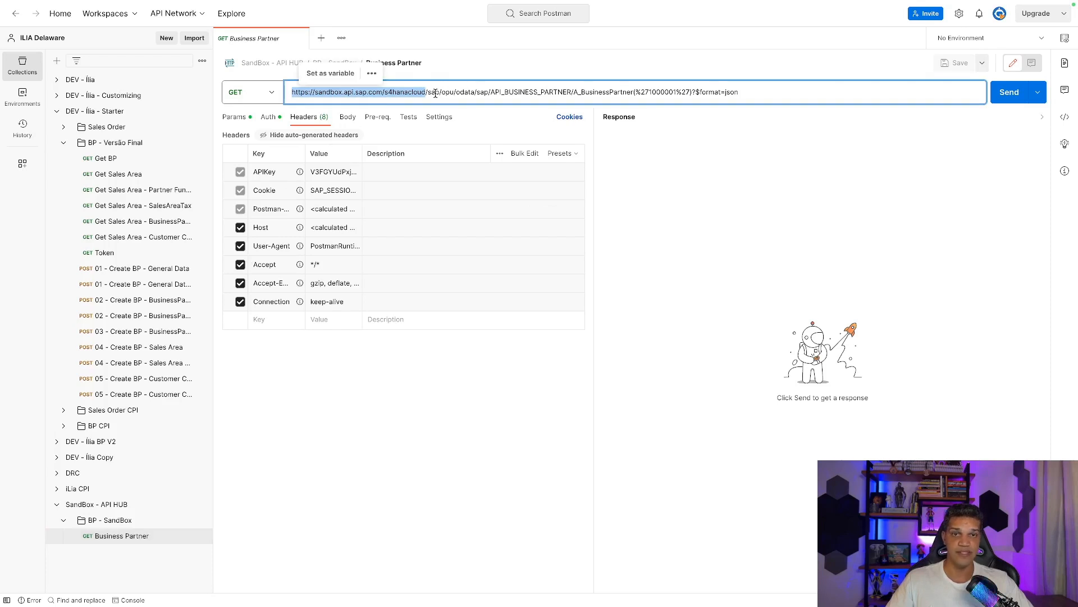
left_click_drag(426, 92, 599, 99)
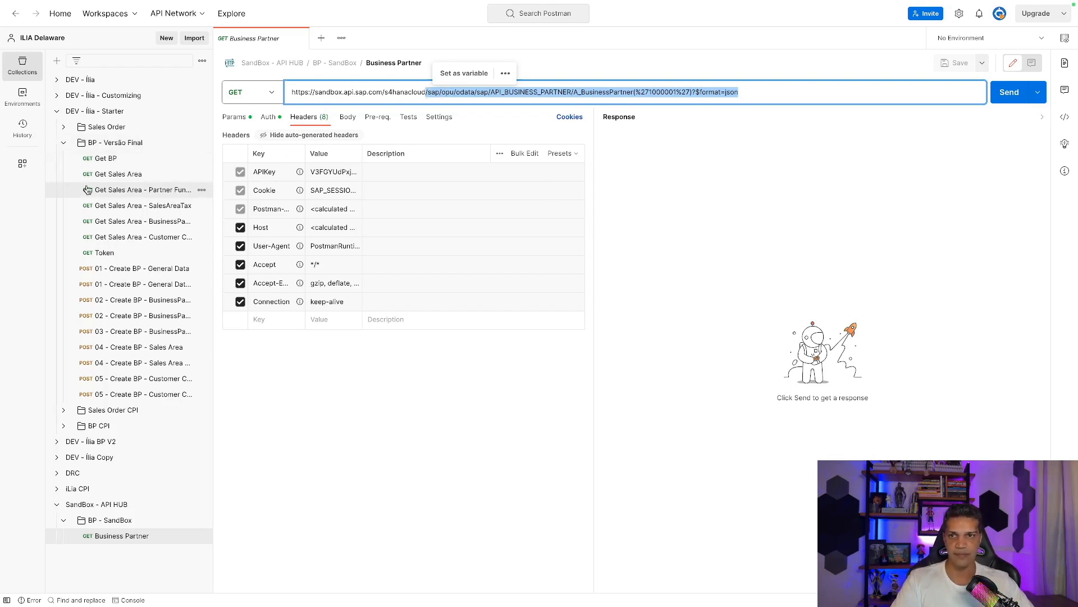
left_click(103, 160)
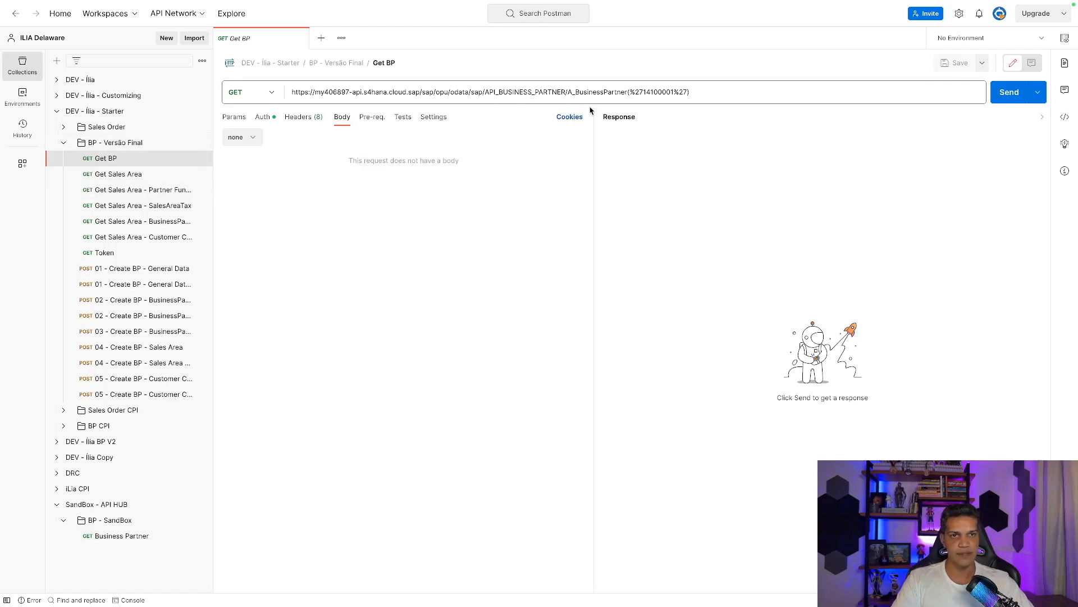
Send Get BP for a 200 OK response and review its Auth and Params settings.
left_click(999, 96)
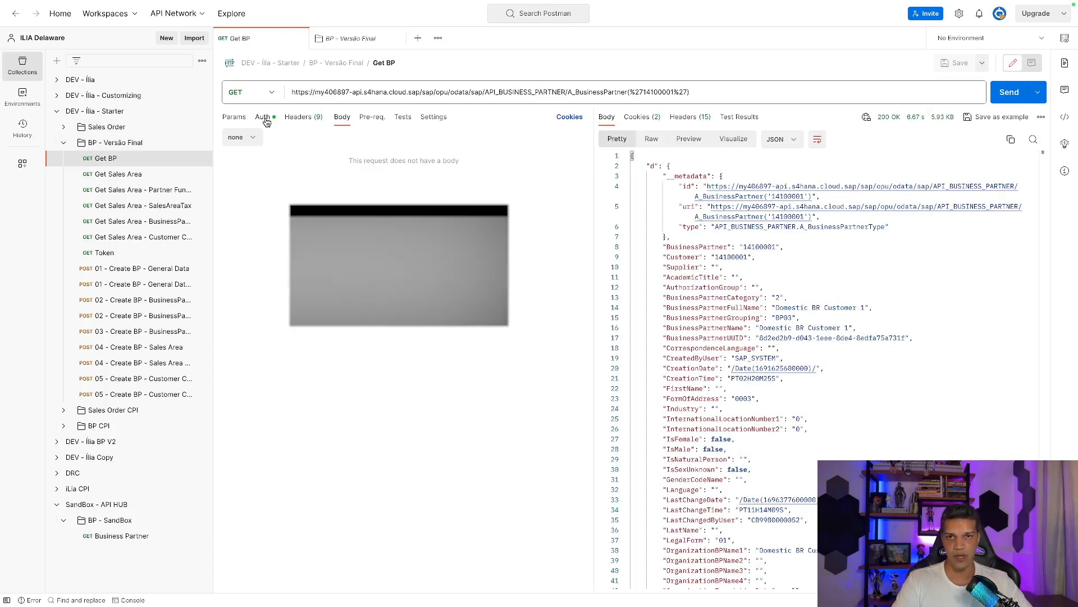
left_click(265, 118)
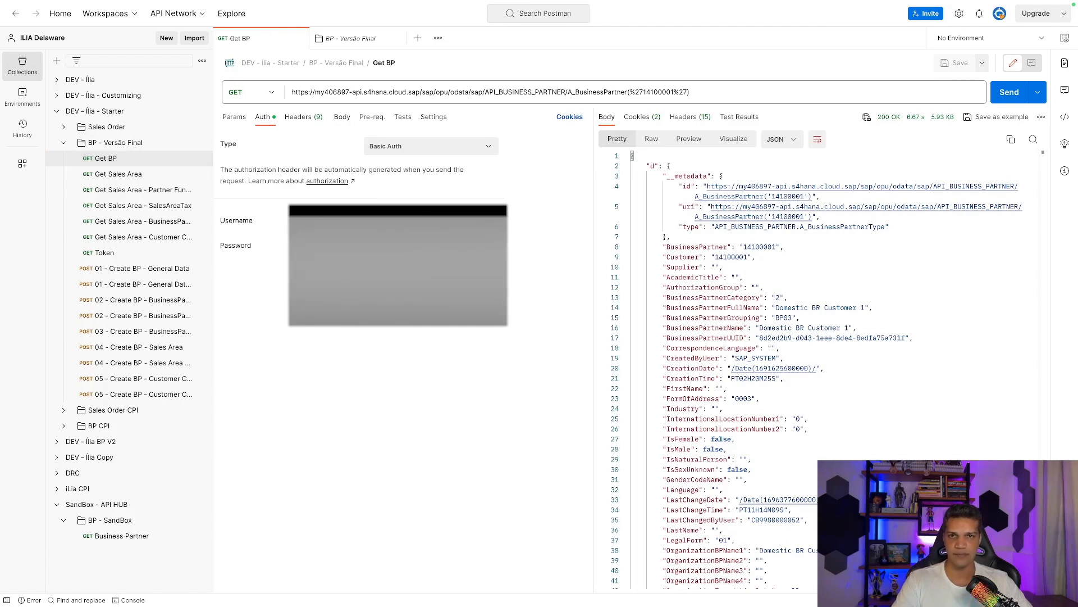
left_click(236, 118)
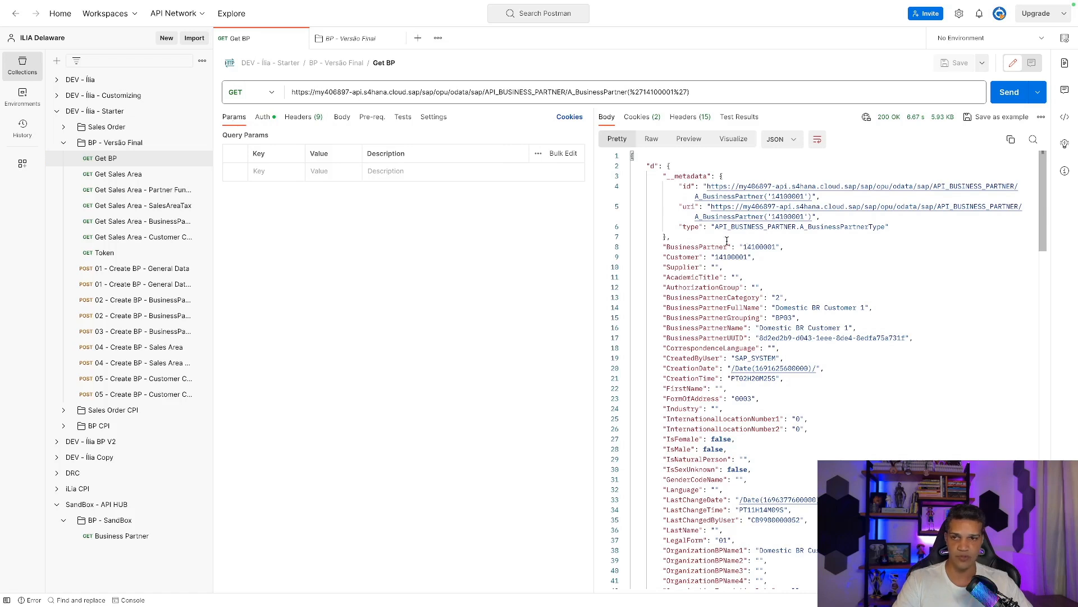
Inspect Auth and Params of Get Sales Area and 01 - Create BP - General Data - Teste 1, then return to Get BP.
left_click(112, 179)
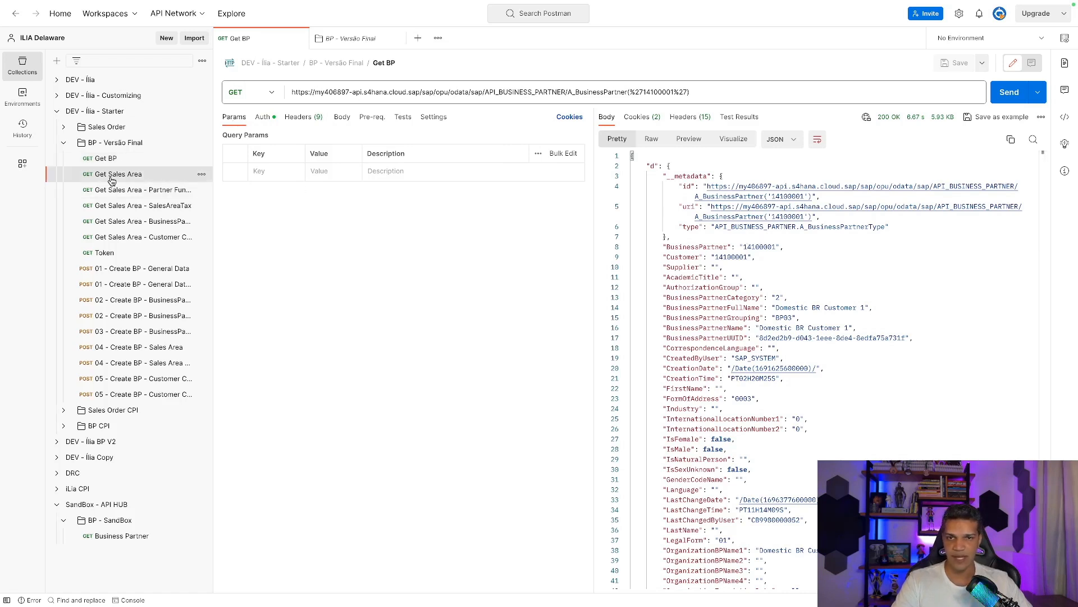
left_click(272, 117)
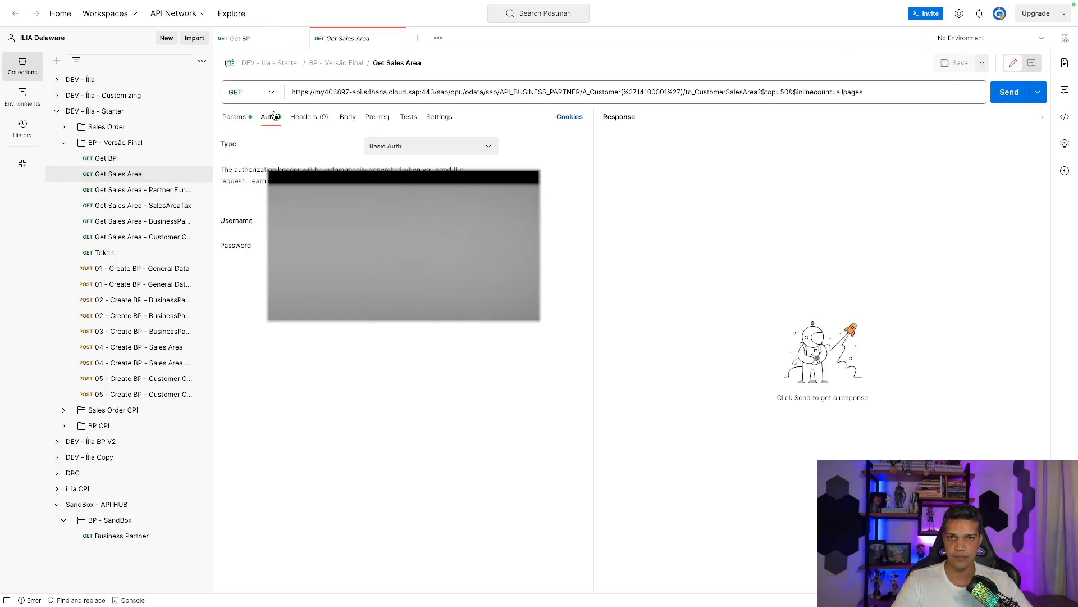
left_click(239, 118)
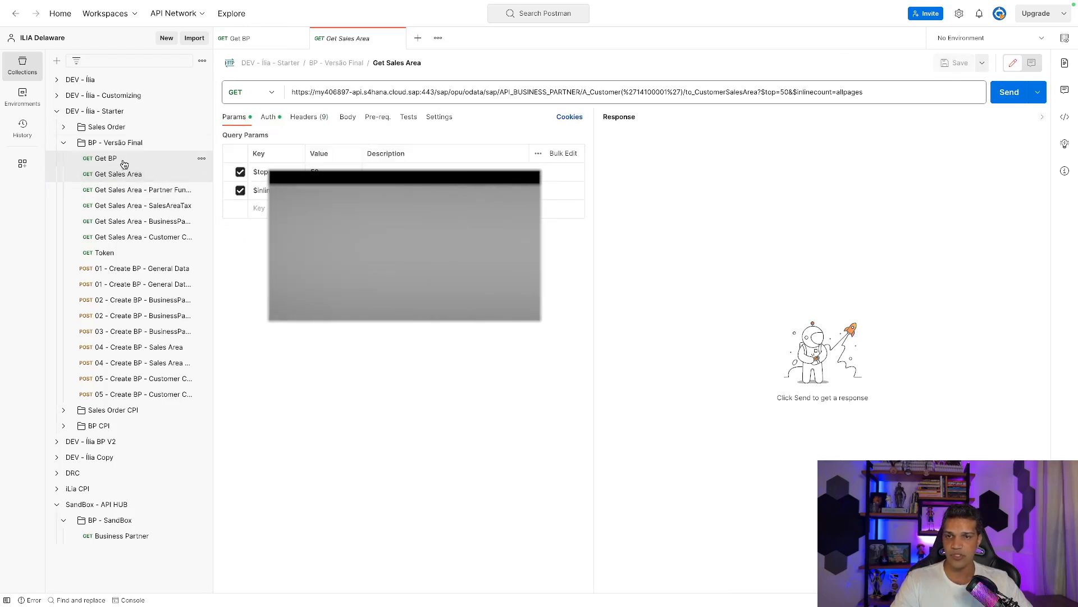
left_click(137, 289)
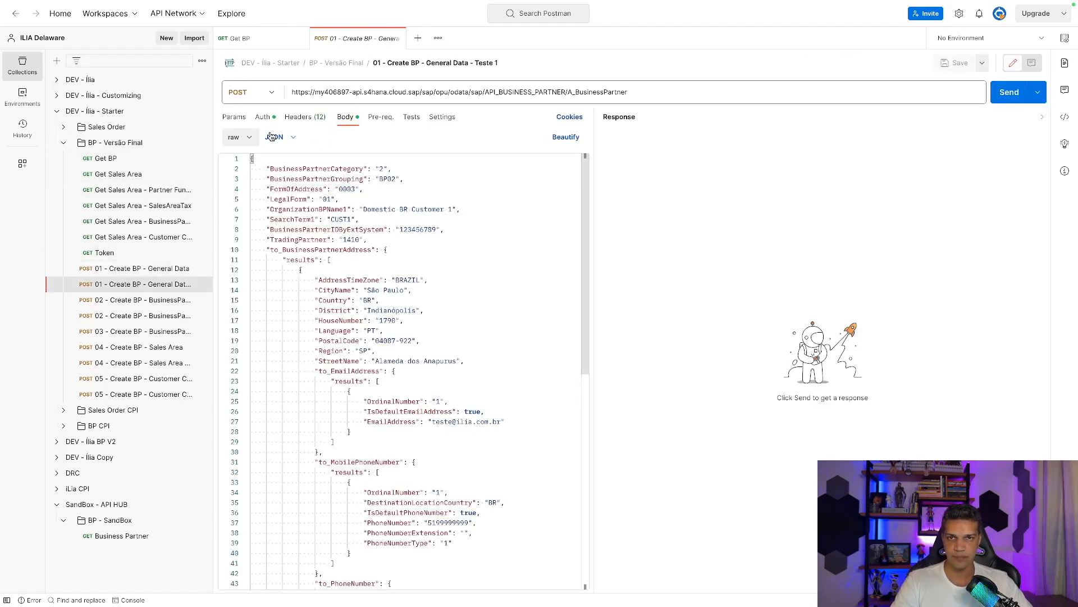
left_click(263, 116)
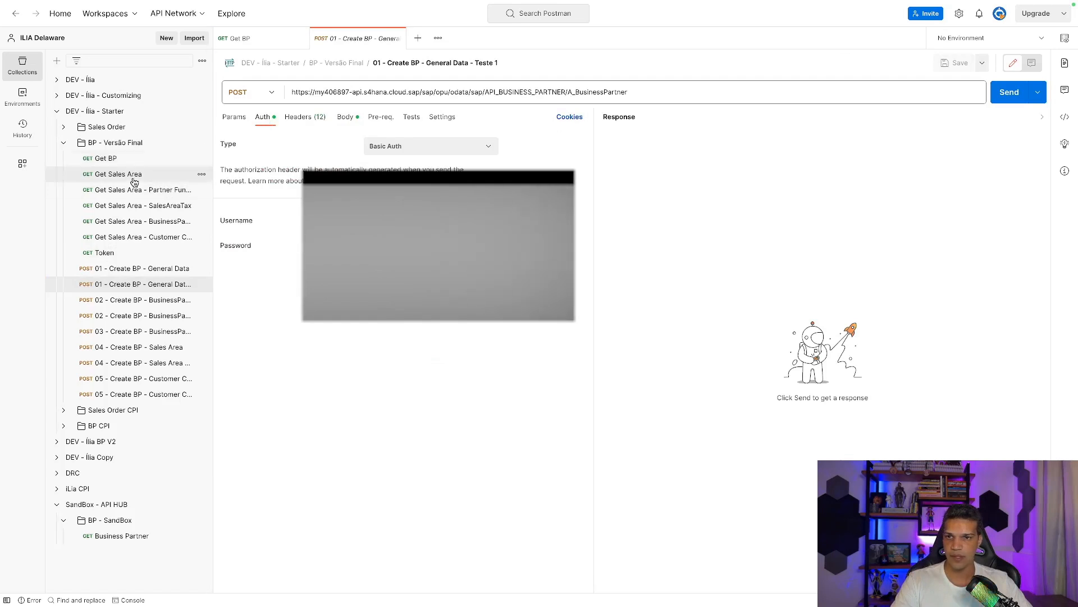
left_click(232, 119)
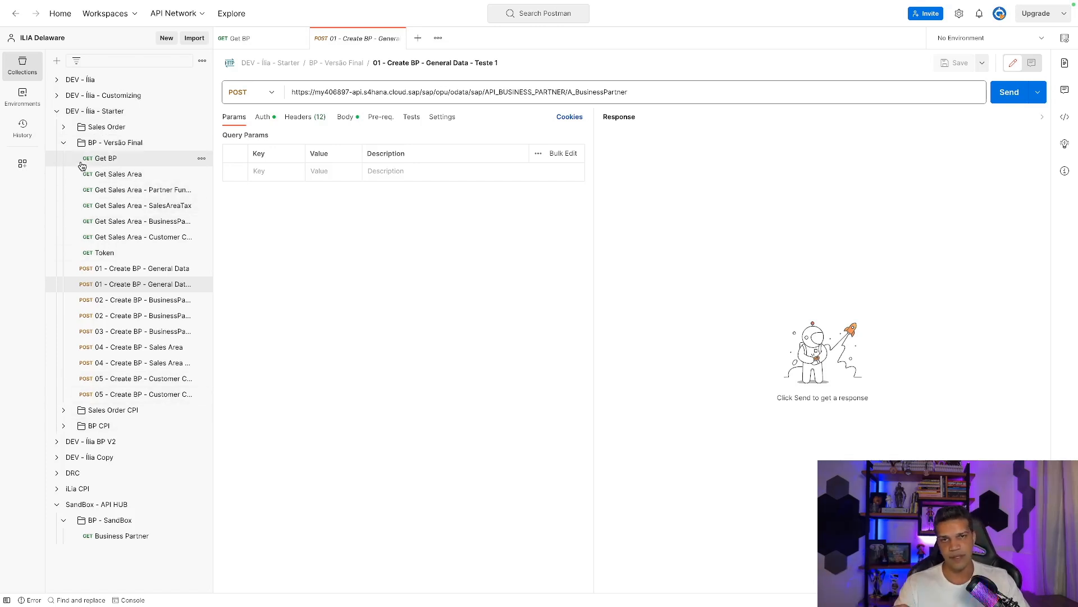
left_click(116, 163)
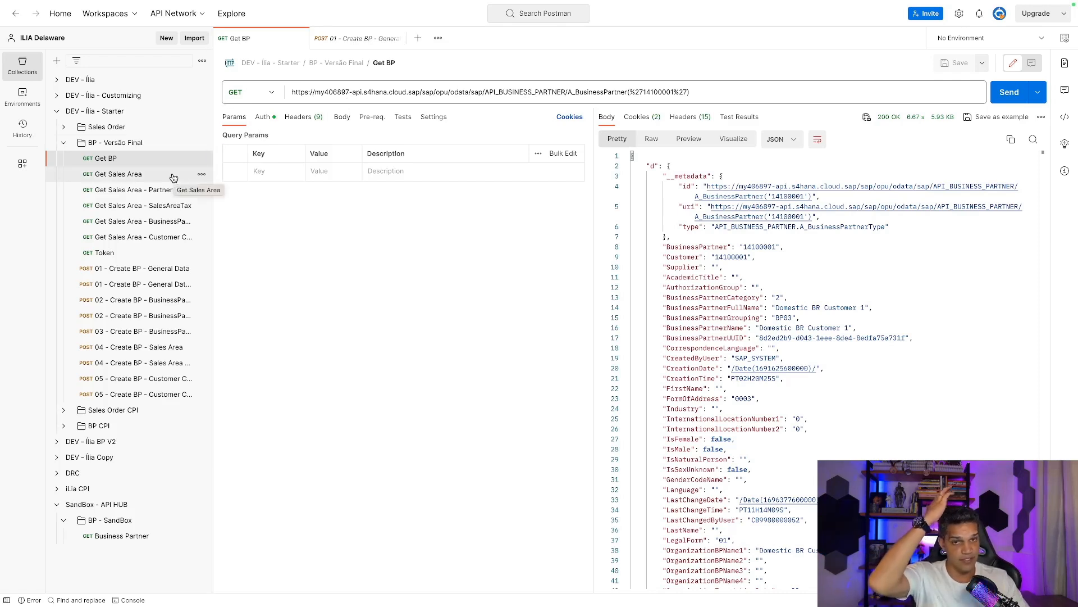
Widen the sidebar and highlight partner 14100001's fields in the Get BP JSON response.
left_click_drag(213, 293, 275, 293)
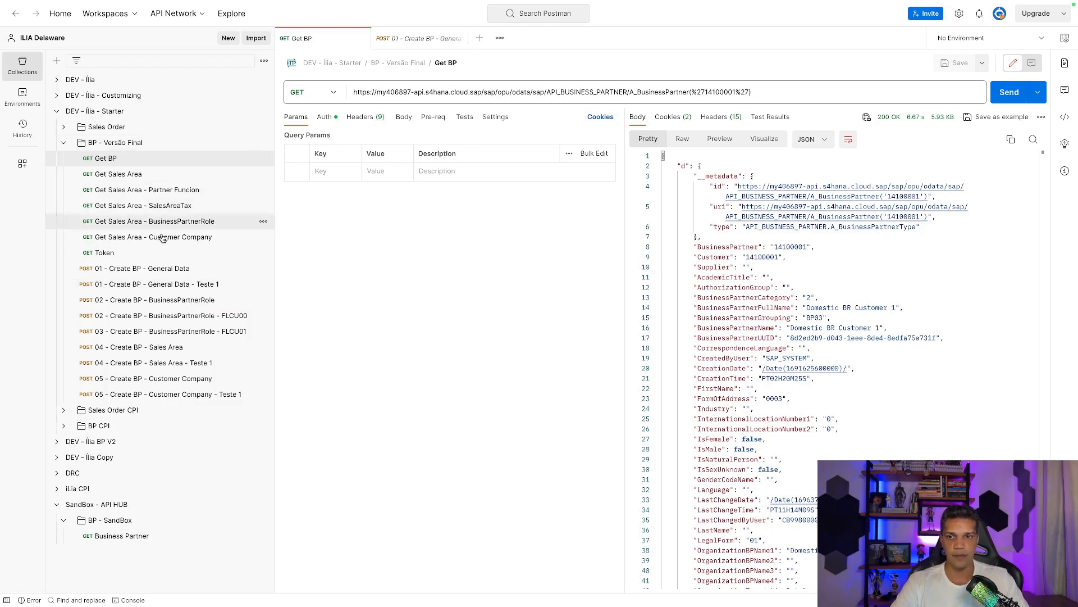
left_click(149, 289)
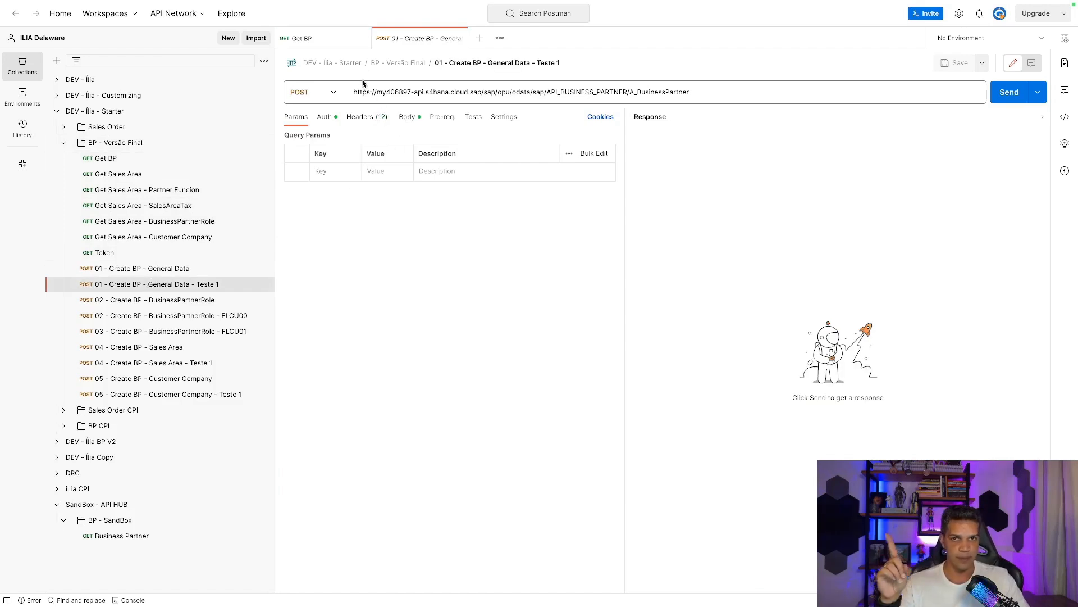
left_click(336, 44)
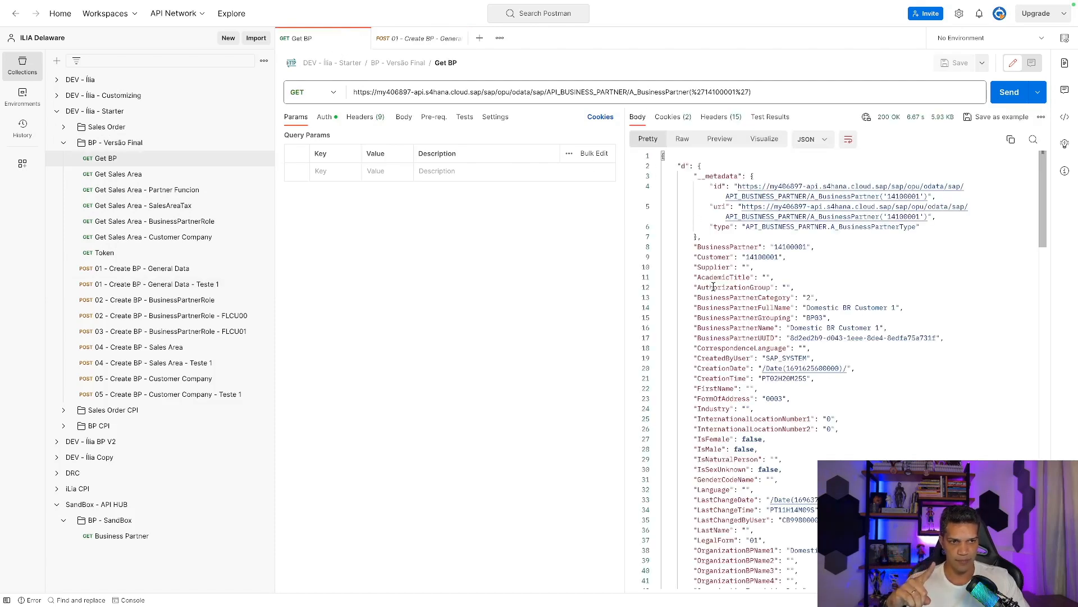
left_click_drag(695, 248, 861, 456)
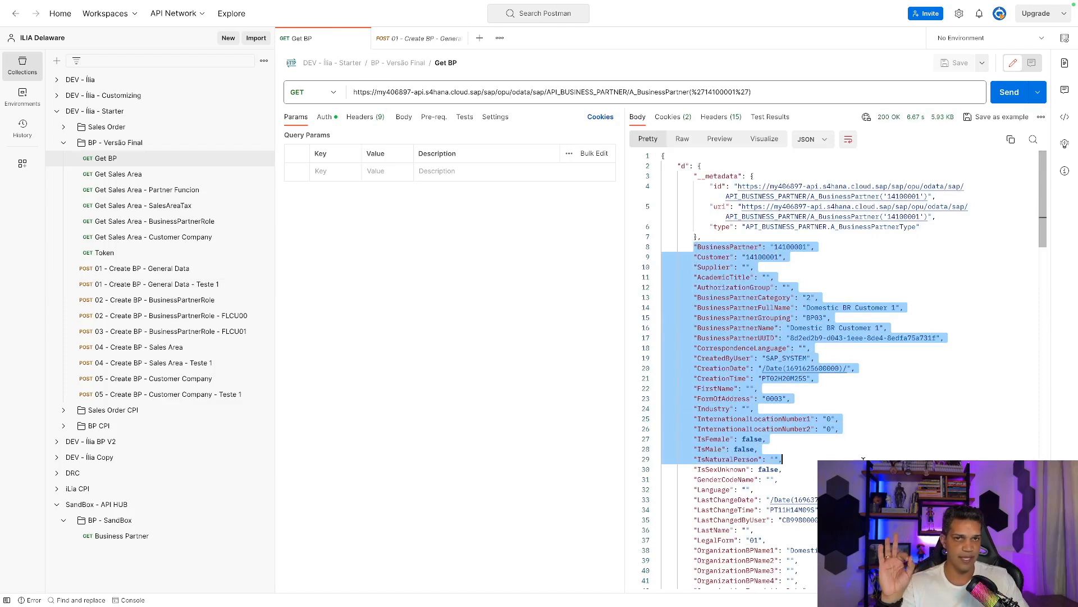
Review the JSON body of the 01 - Create BP - General Data - Teste 1 POST request.
left_click(399, 38)
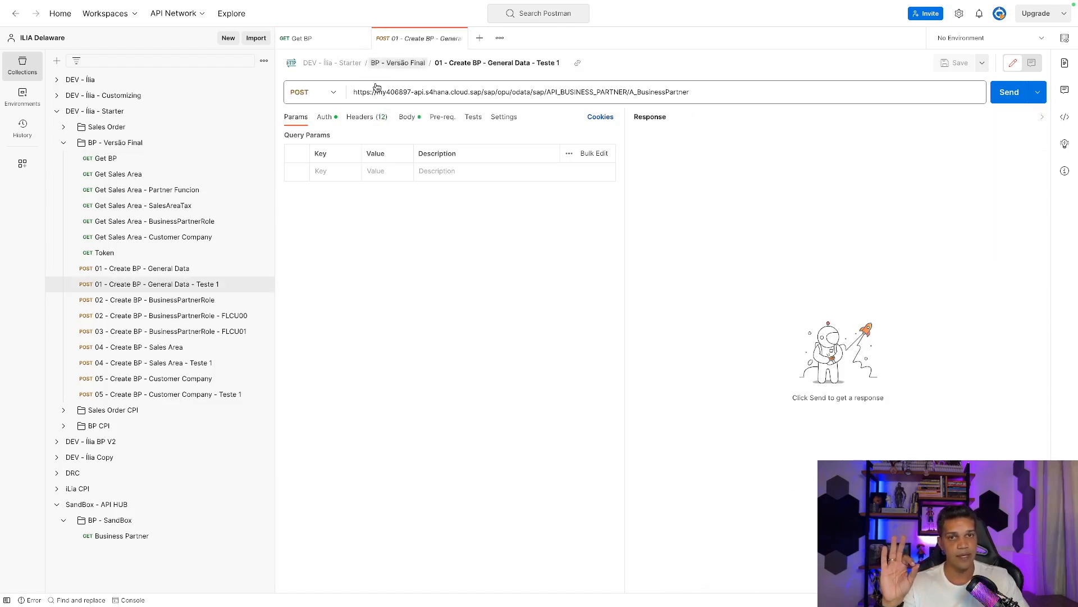
left_click(407, 118)
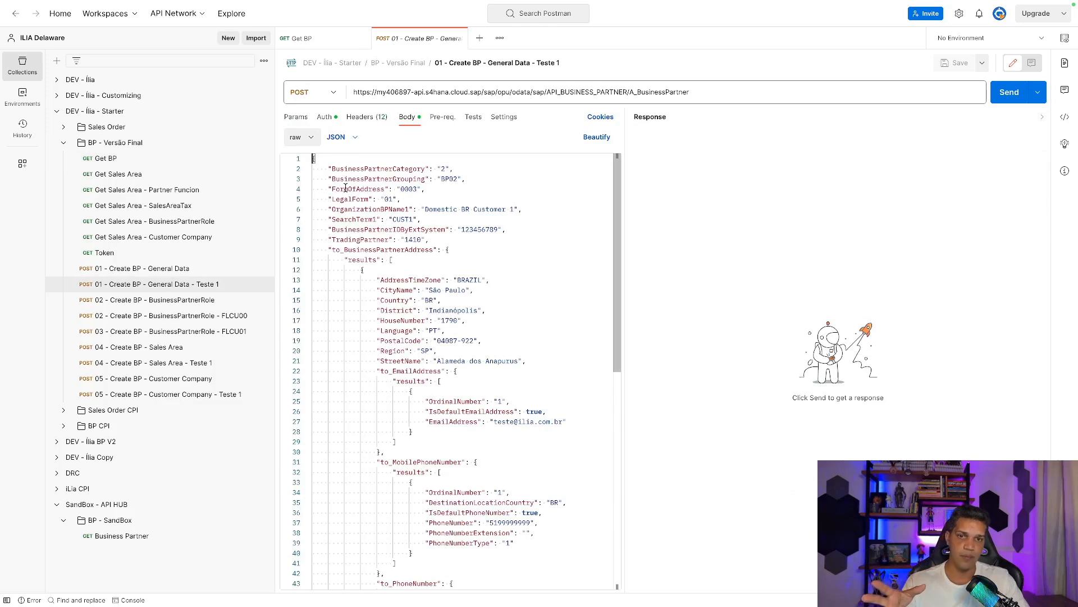
scroll(346, 187, "down", 1)
scroll(344, 183, "up", 1)
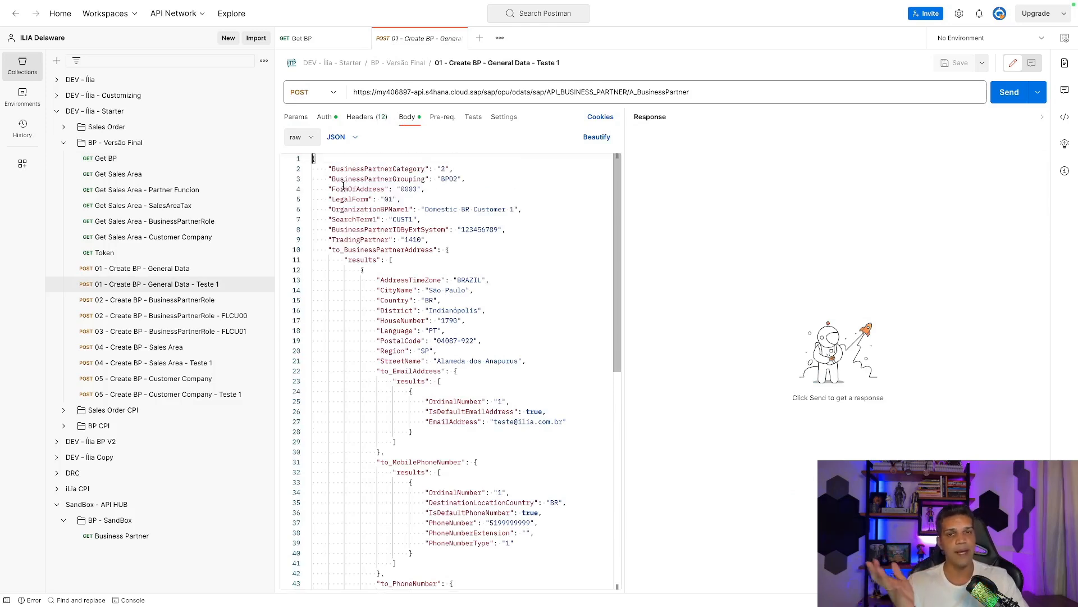
scroll(355, 207, "down", 20)
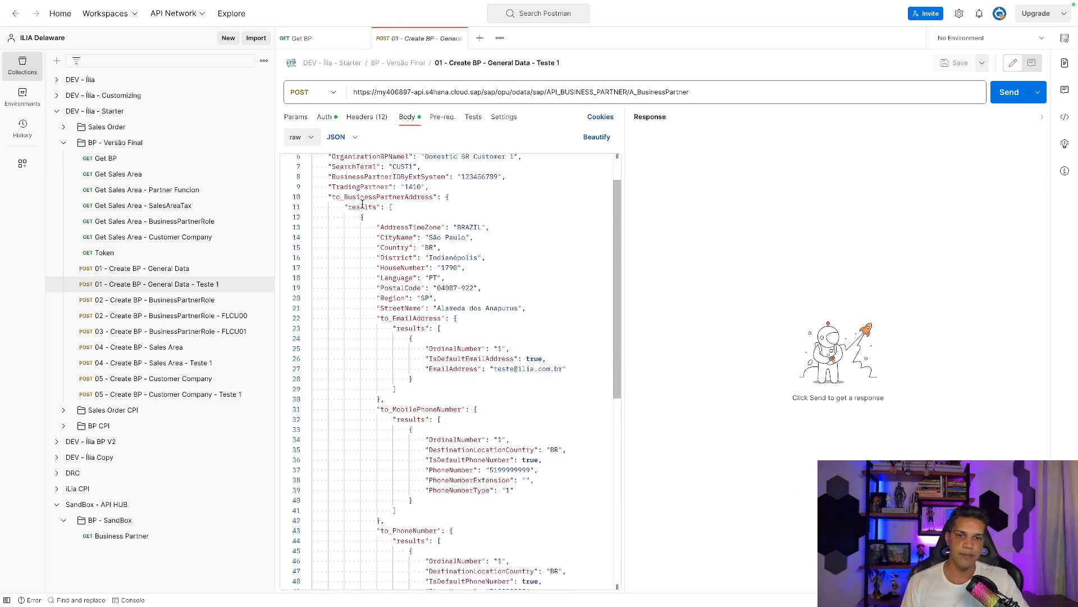
scroll(362, 209, "up", 20)
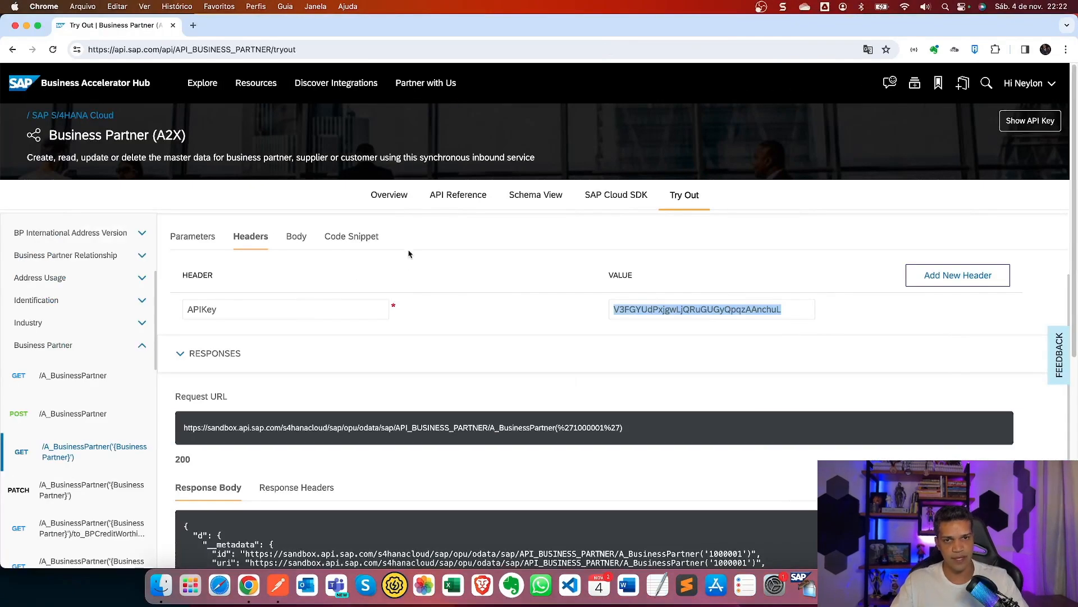
Review the sample JSON request body for POST /A_BusinessPartner on the Try Out page.
left_click(55, 413)
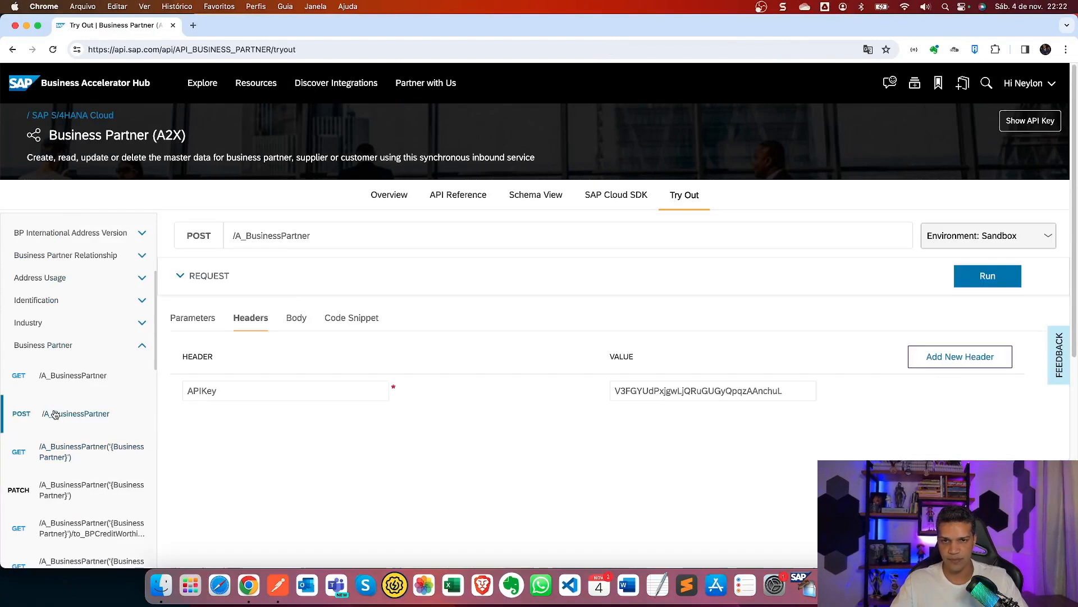
left_click(307, 320)
scroll(365, 388, "down", 1)
scroll(363, 386, "up", 1)
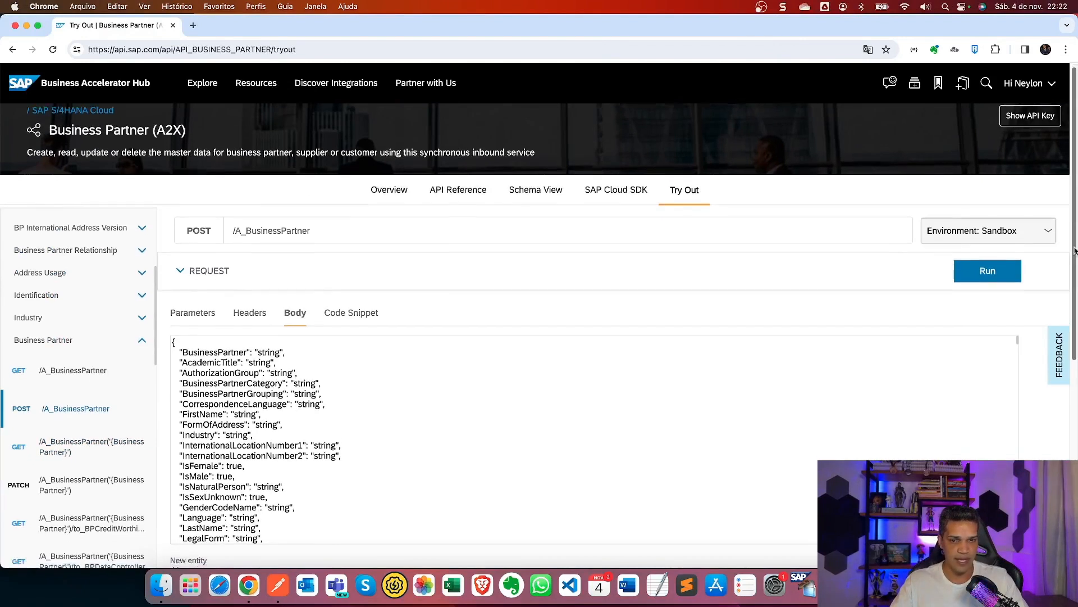
scroll(810, 335, "down", 5)
scroll(541, 319, "down", 15)
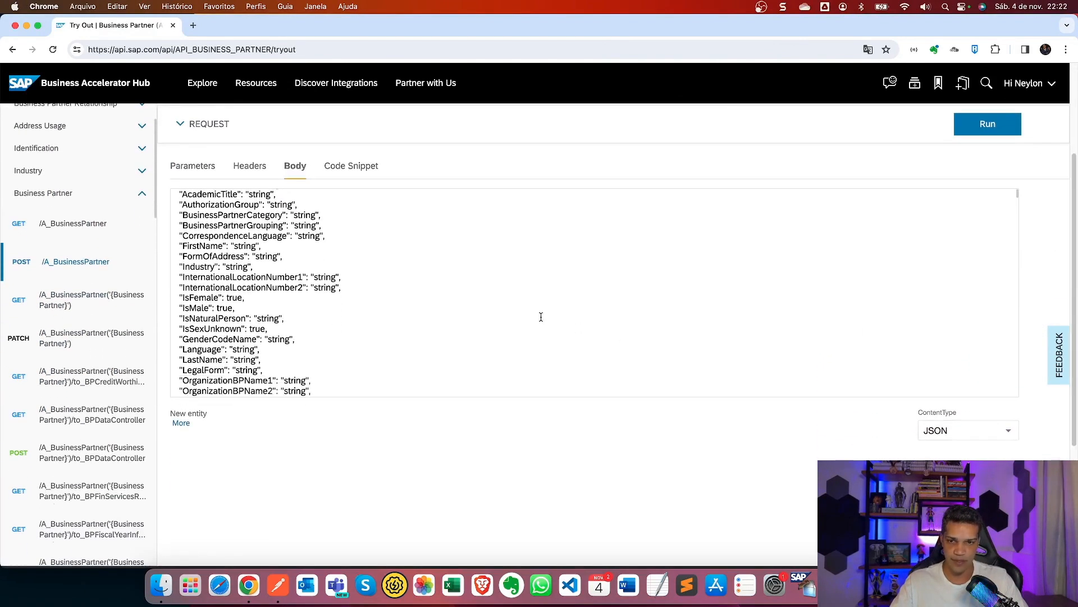
scroll(540, 315, "down", 15)
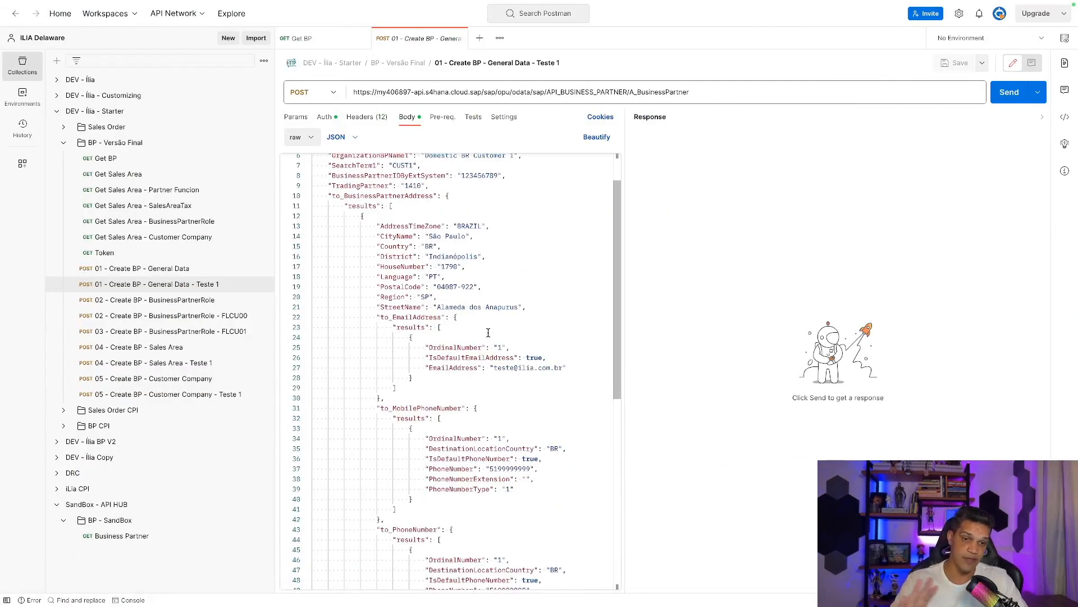
scroll(488, 332, "down", 7)
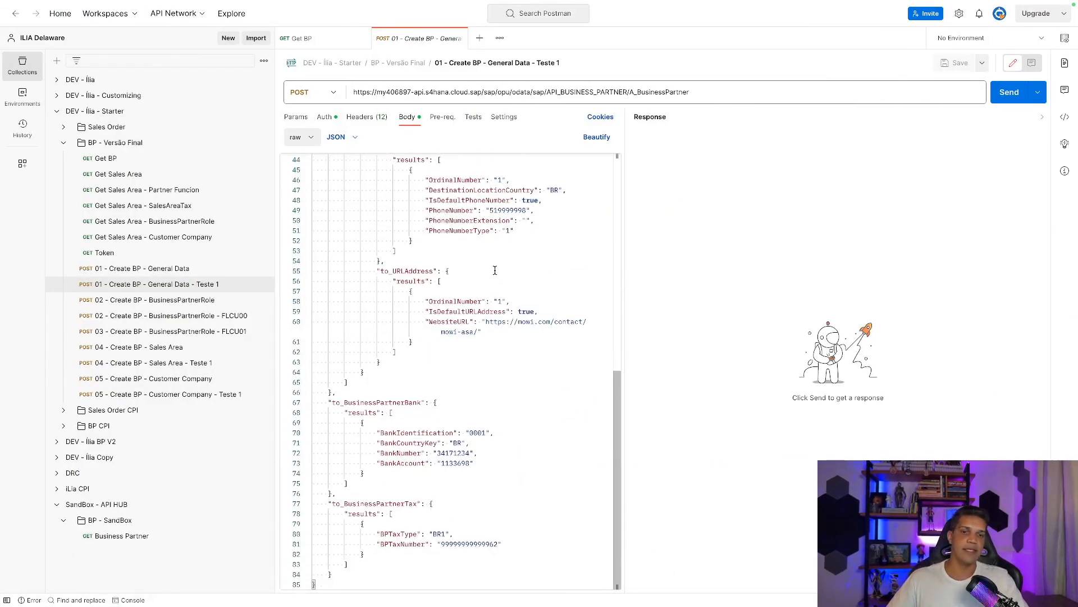
Send the Create BP POST, which returns 403 Forbidden: CSRF token validation failed.
scroll(495, 271, "up", 8)
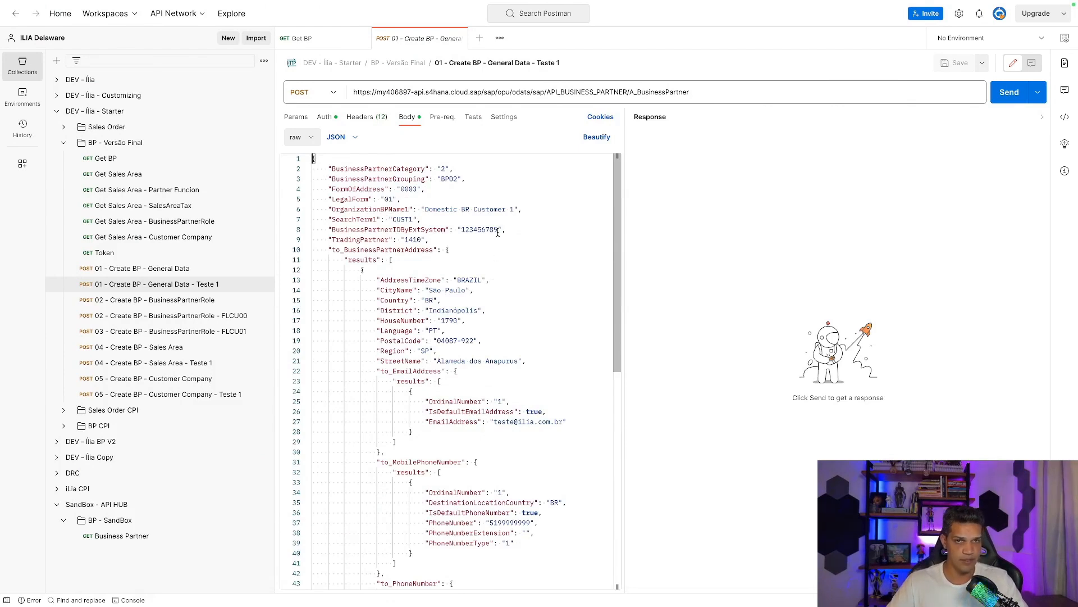
left_click(994, 98)
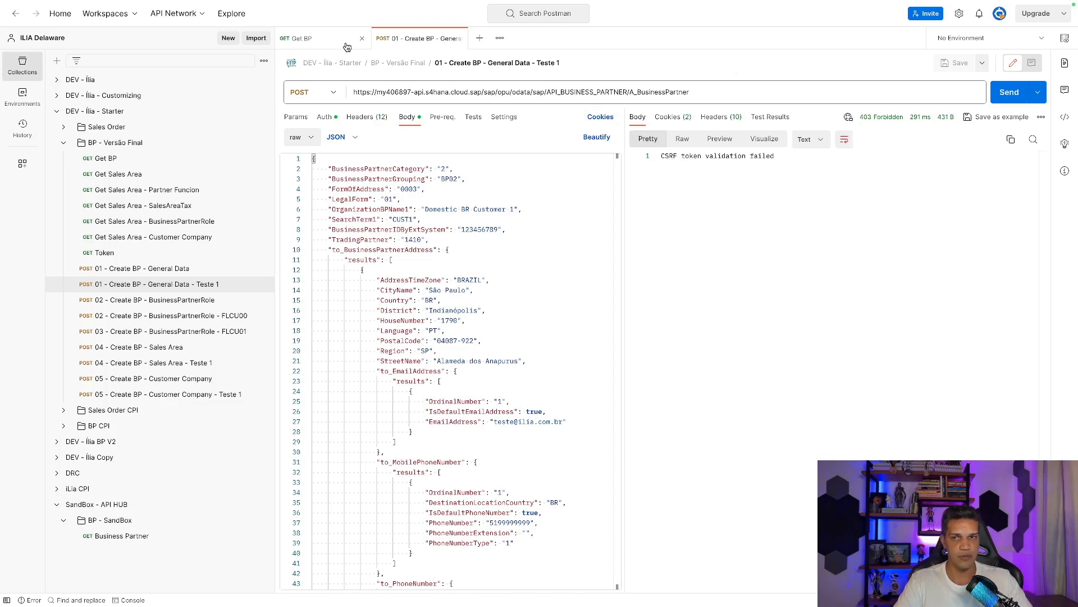
left_click(99, 258)
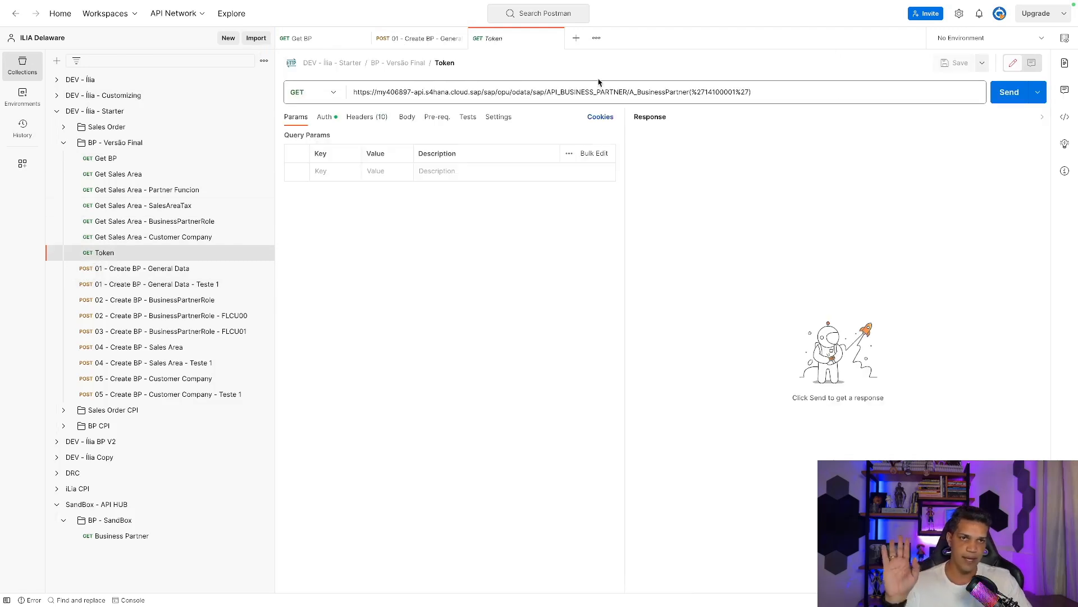
Send the Token request with its x-csrf-token header set to Fetch, getting 200 OK.
left_click(107, 159)
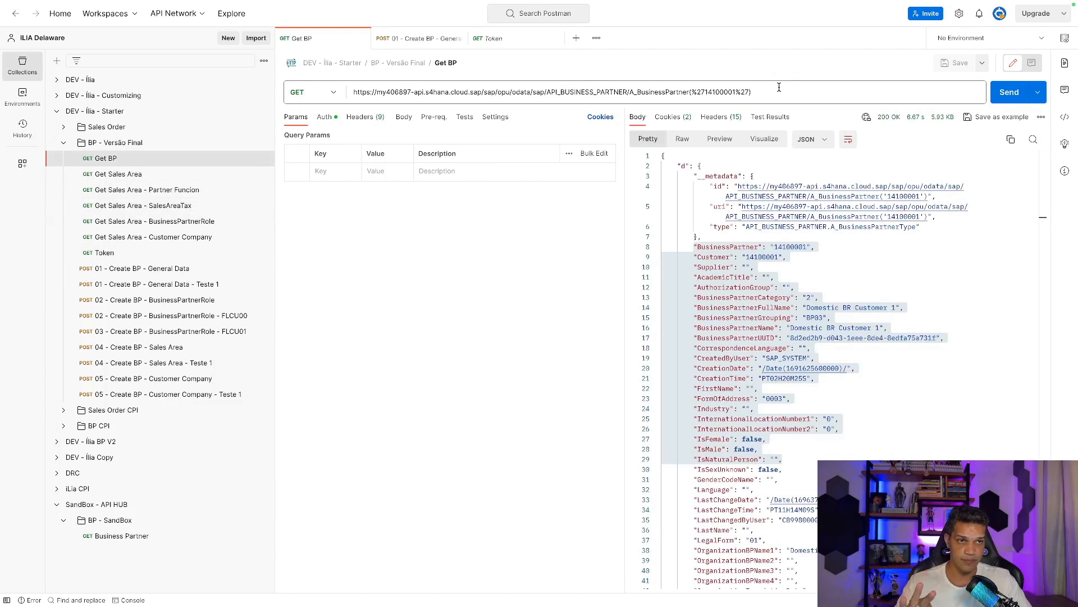
left_click(104, 252)
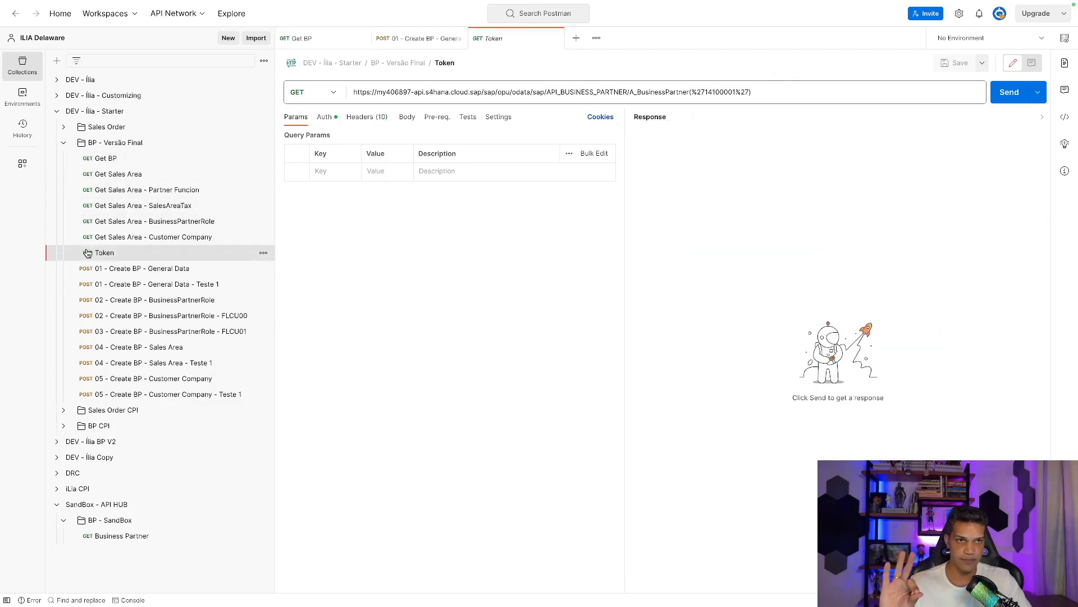
left_click_drag(782, 92, 354, 93)
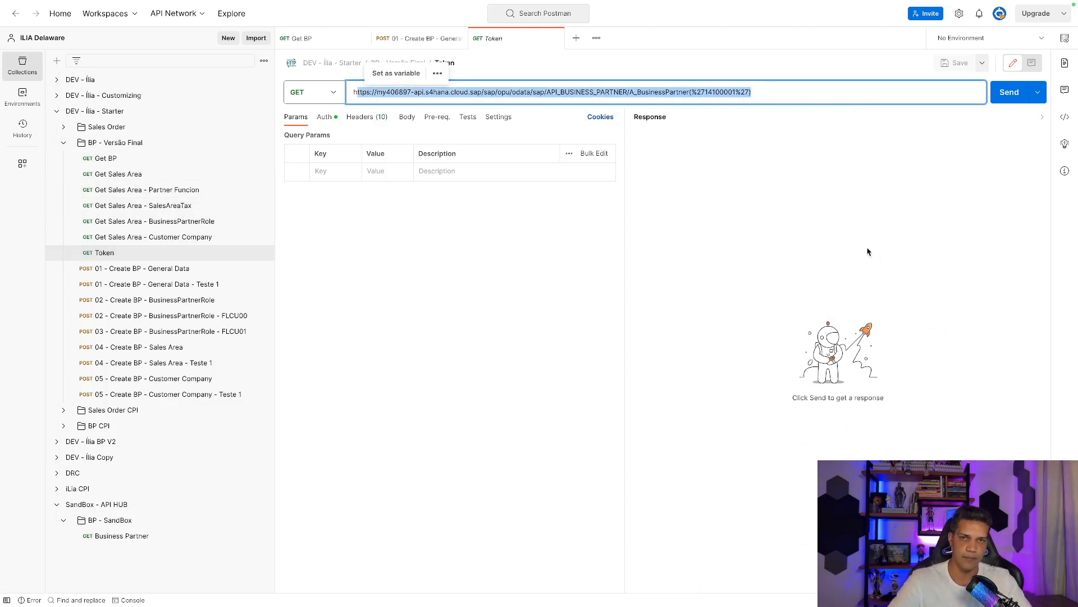
left_click(371, 124)
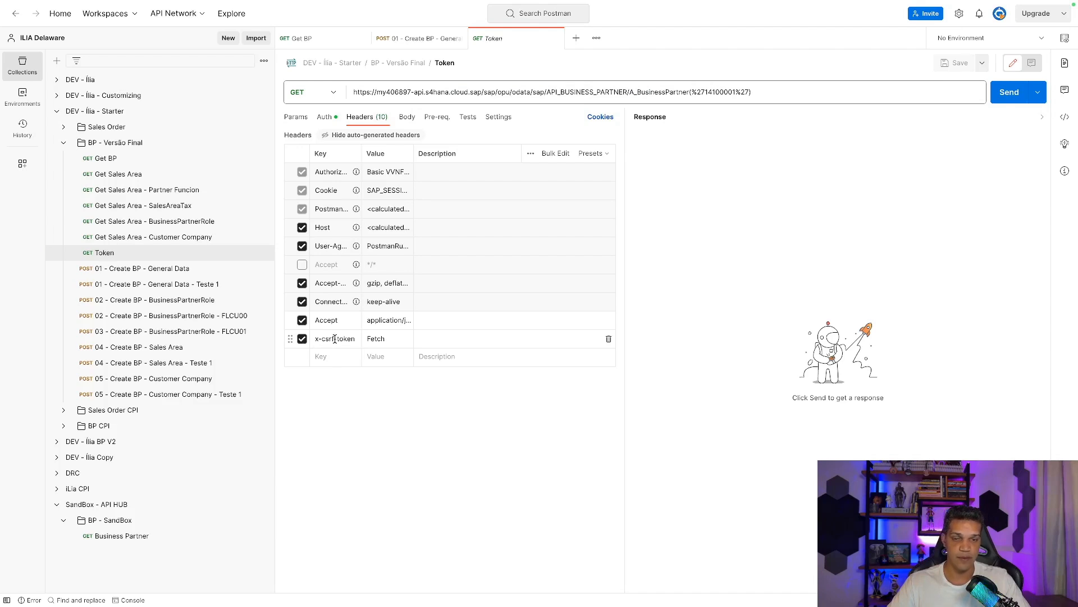
left_click(353, 338)
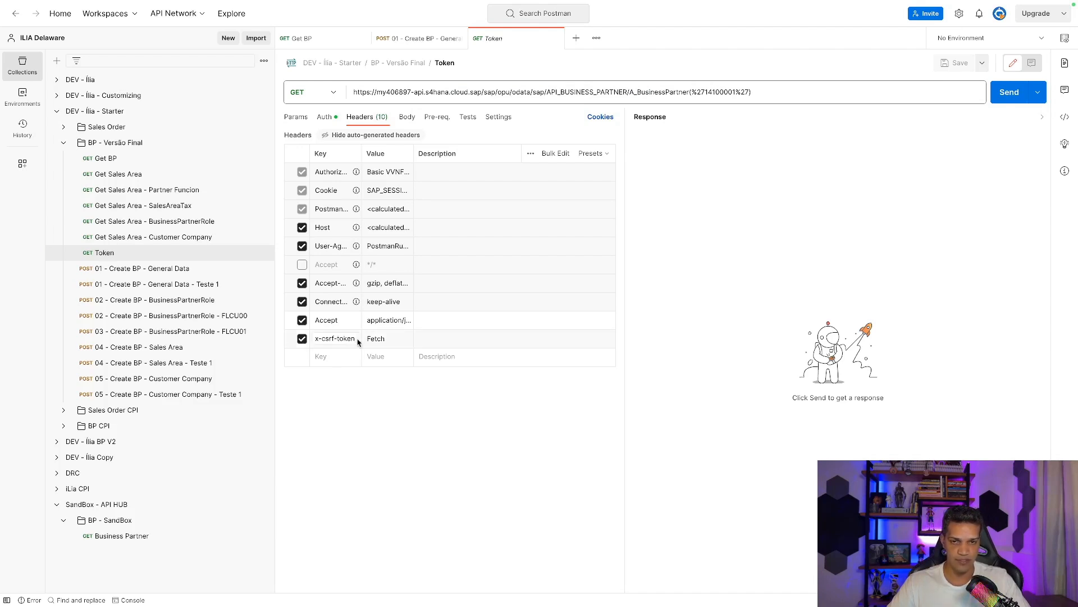
left_click(390, 339)
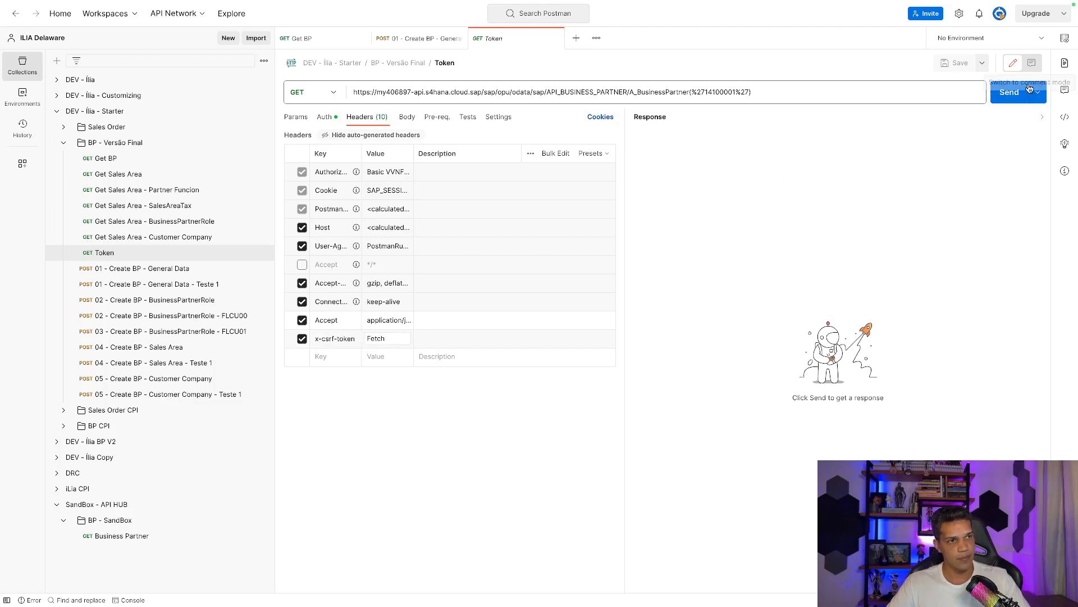
left_click(1000, 99)
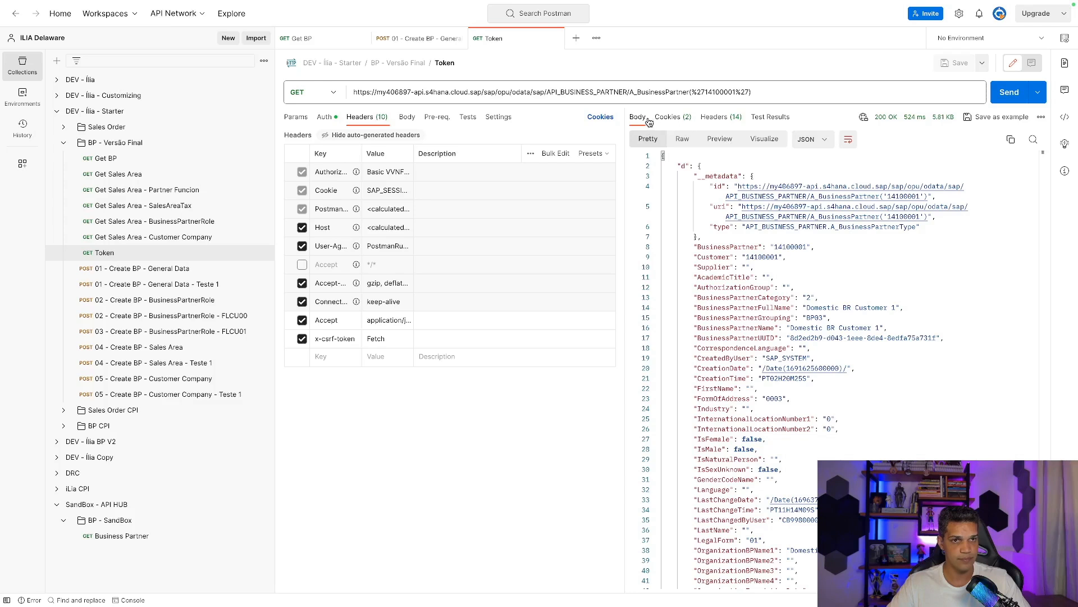
Select the returned x-csrf-token value in the Token response headers.
left_click(725, 120)
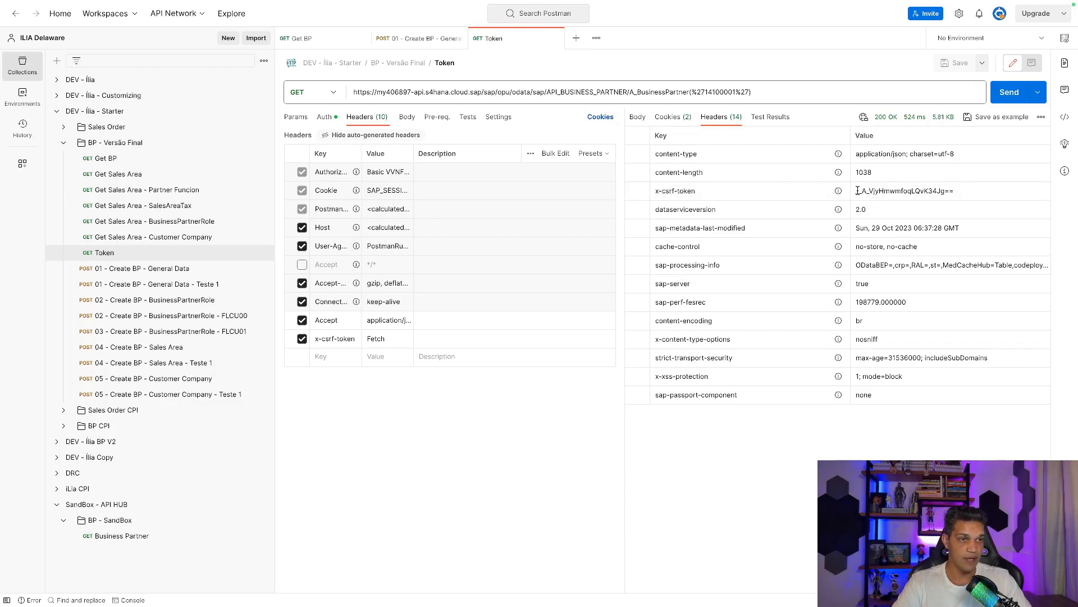
double_click(926, 192)
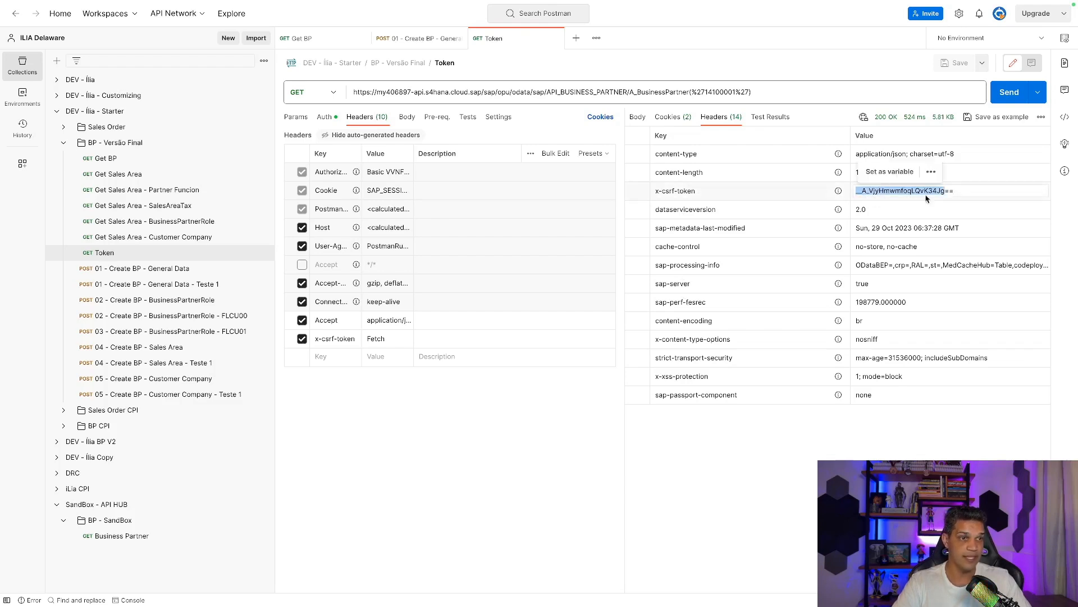
left_click_drag(975, 192, 848, 192)
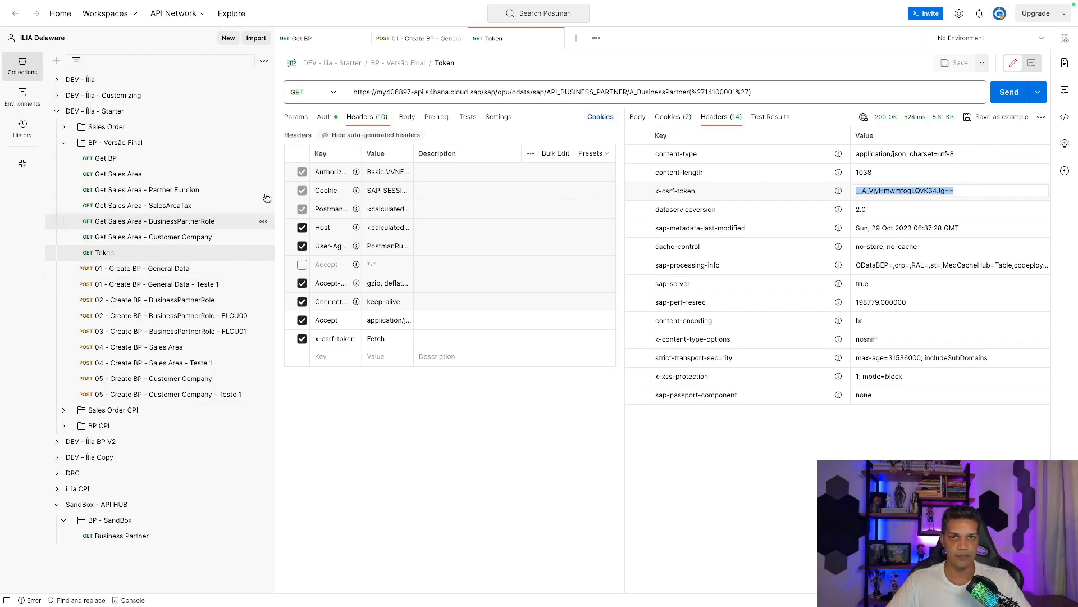
Return to the Create BP - General Data - Teste 1 request and select its URL host.
left_click(419, 50)
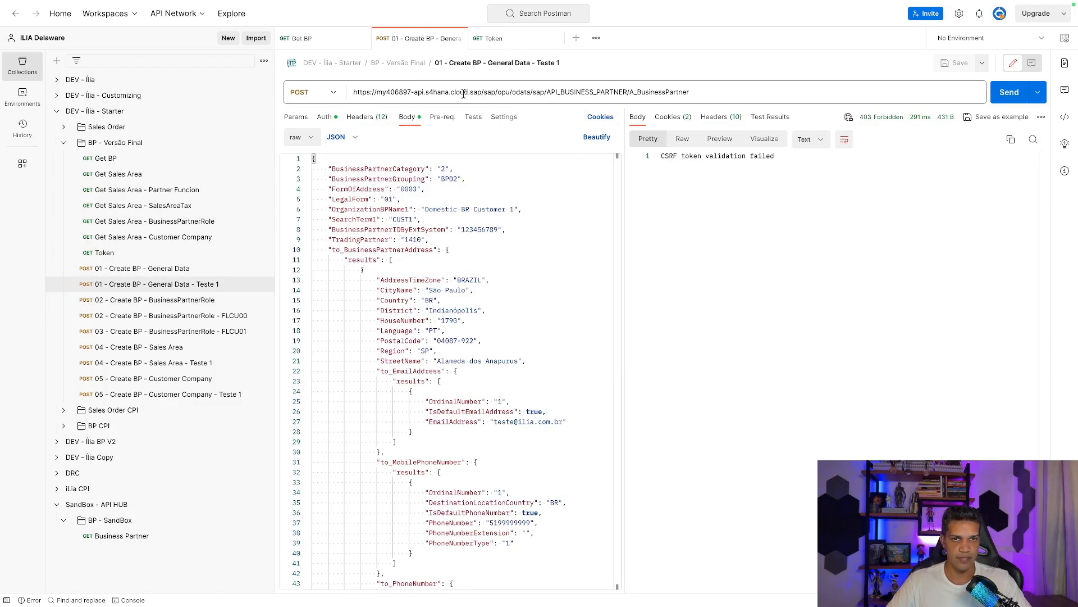
left_click_drag(481, 91, 355, 97)
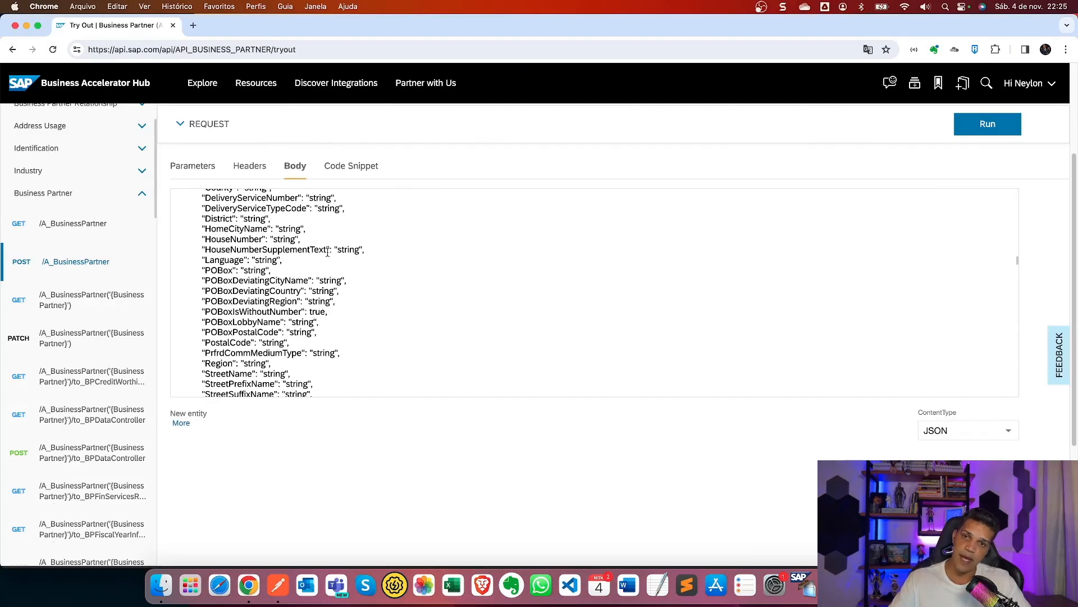
scroll(327, 252, "up", 15)
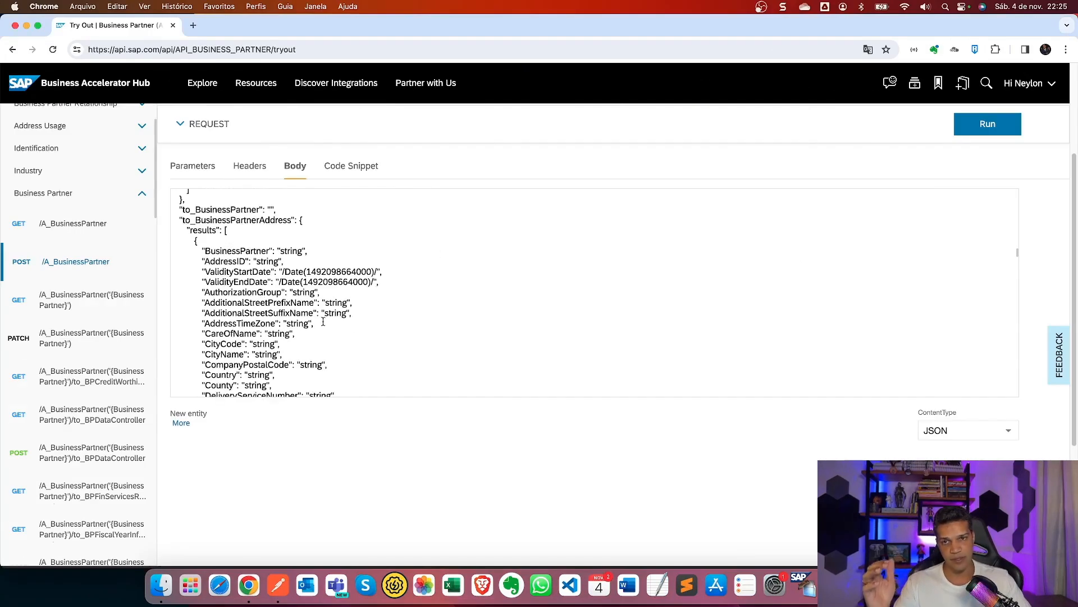
Check the try-out's parameters and headers, run the sandbox POST, and dismiss the session-expired error.
scroll(352, 293, "up", 15)
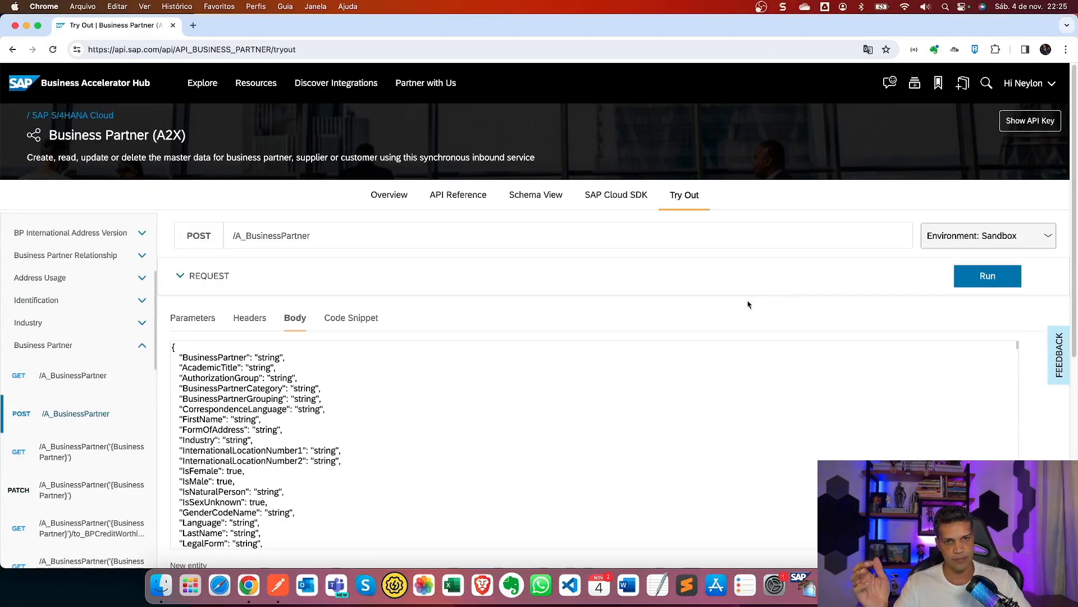
left_click(197, 322)
left_click(267, 324)
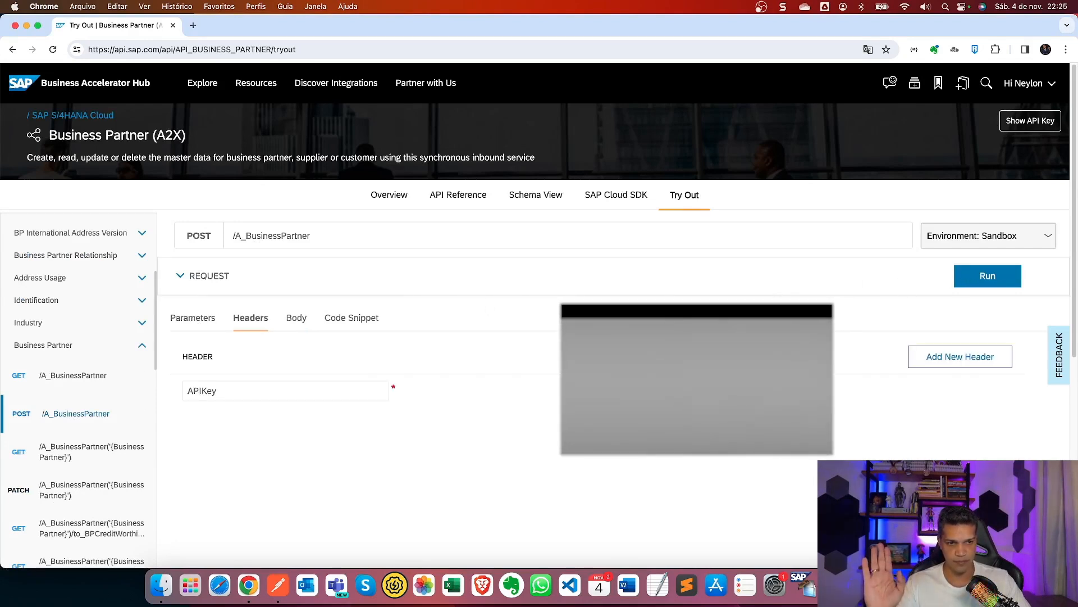
left_click(969, 280)
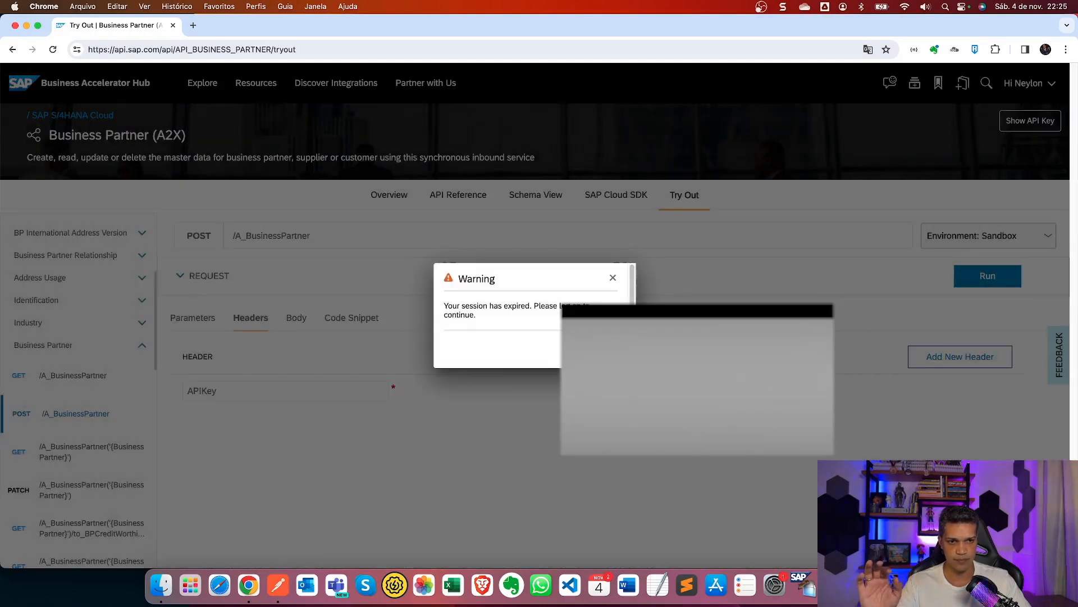
left_click(599, 349)
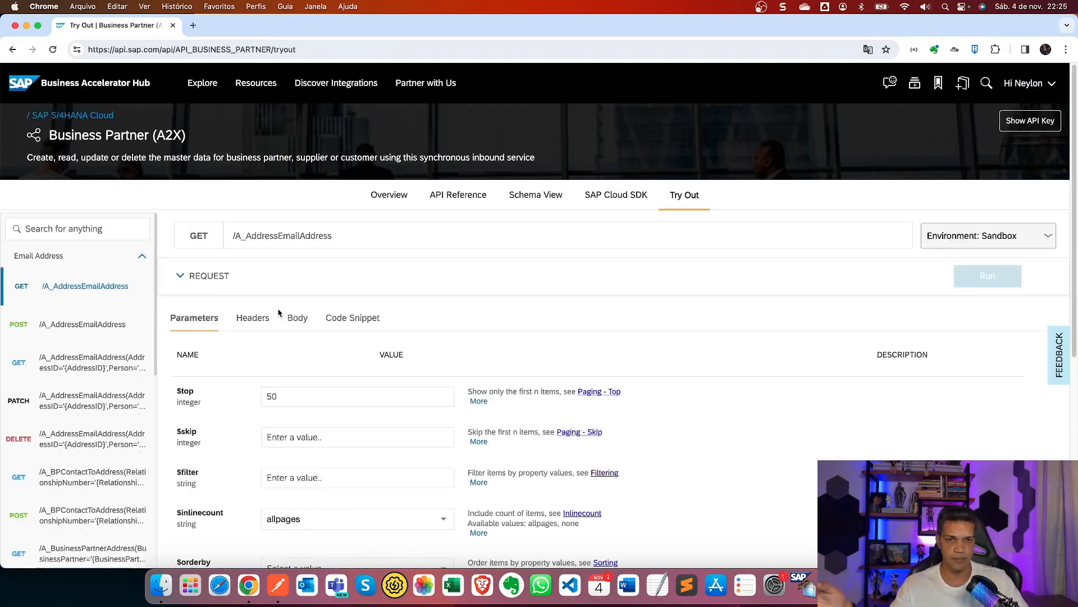
Collapse the Email Address operation group in the try-out list.
scroll(356, 301, "down", 3)
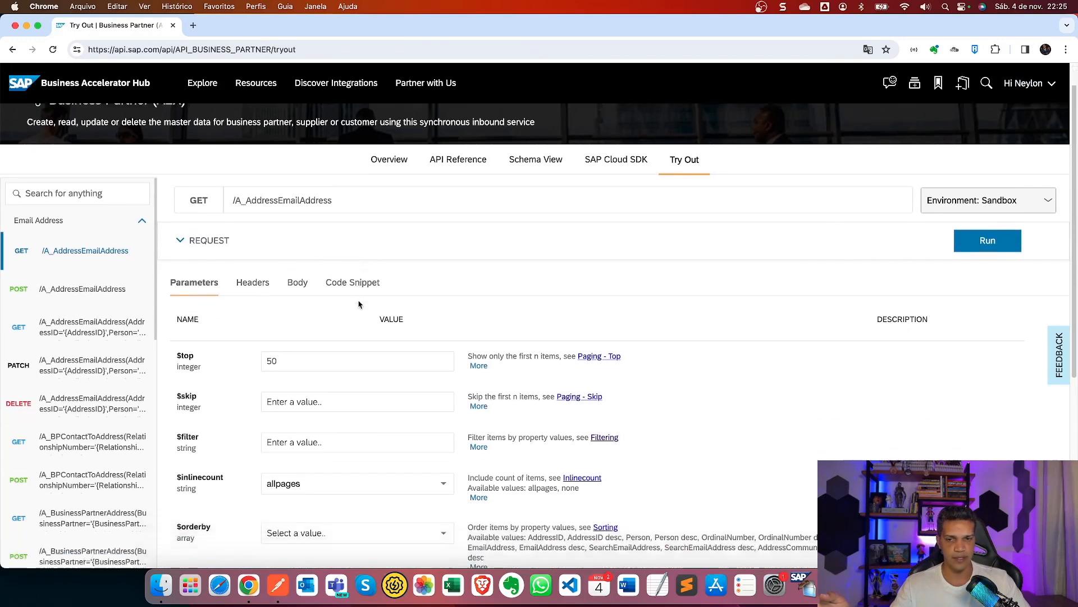
scroll(292, 255, "down", 5)
scroll(344, 247, "up", 7)
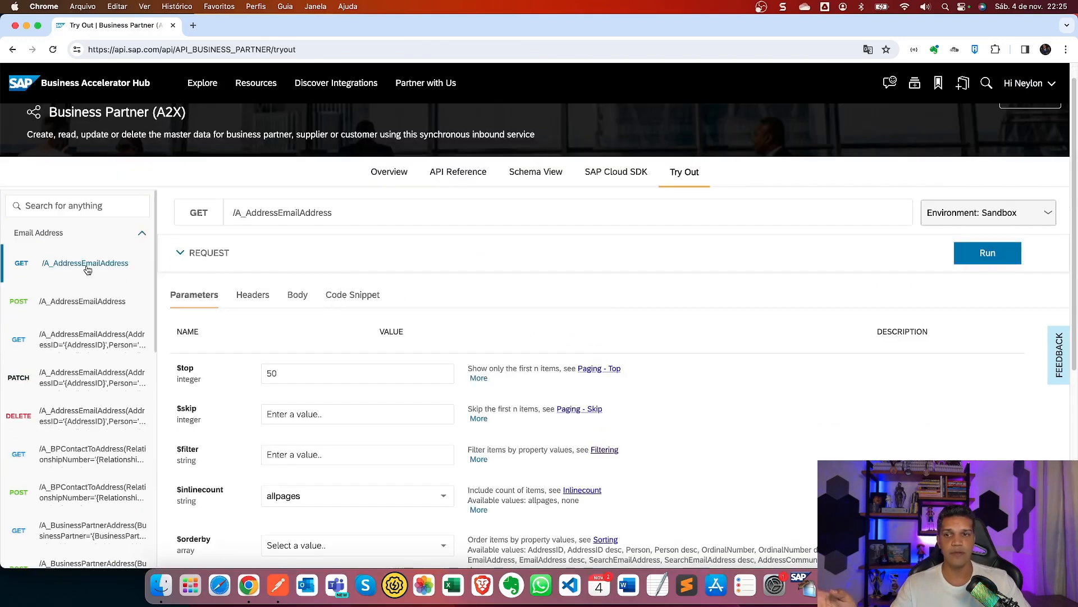
left_click(77, 302)
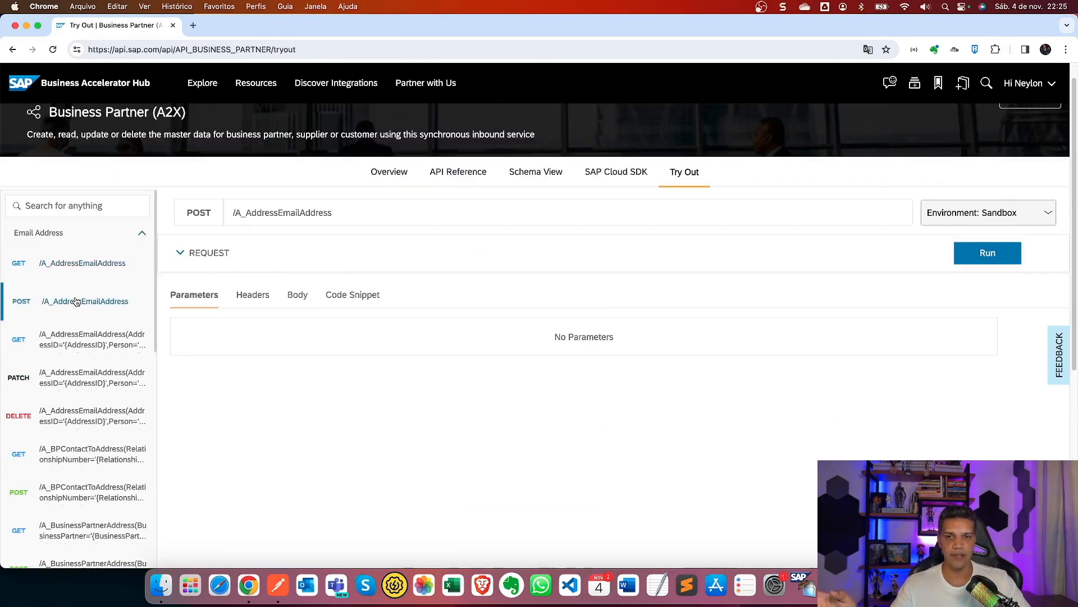
left_click(109, 235)
Run POST /A_BusinessPartner from the Business Partner group, get a 405 error, then return to Postman.
scroll(124, 378, "down", 1)
scroll(124, 378, "down", 8)
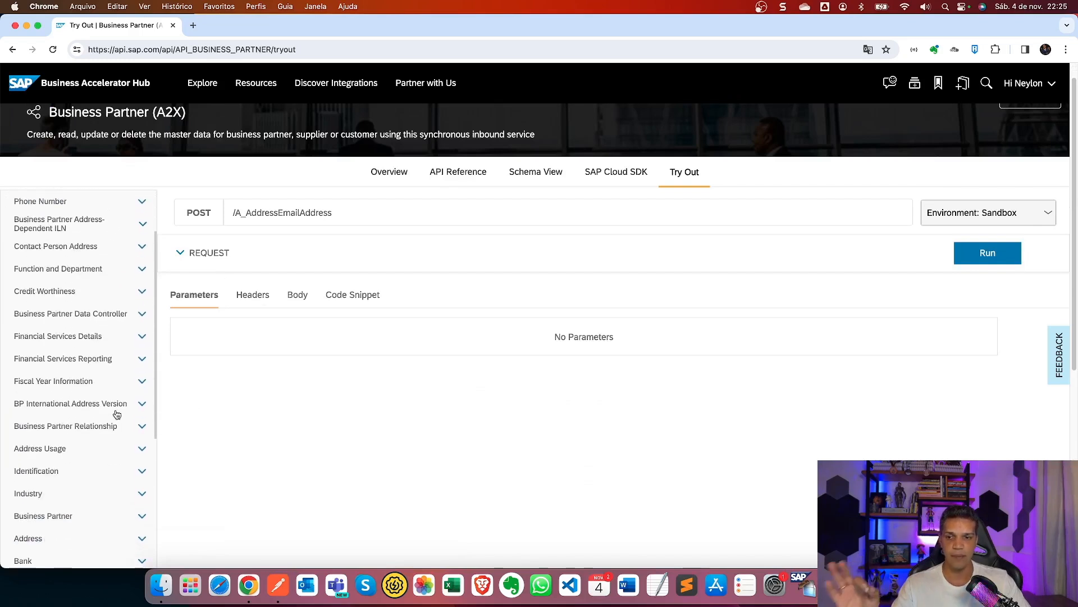
scroll(101, 453, "down", 1)
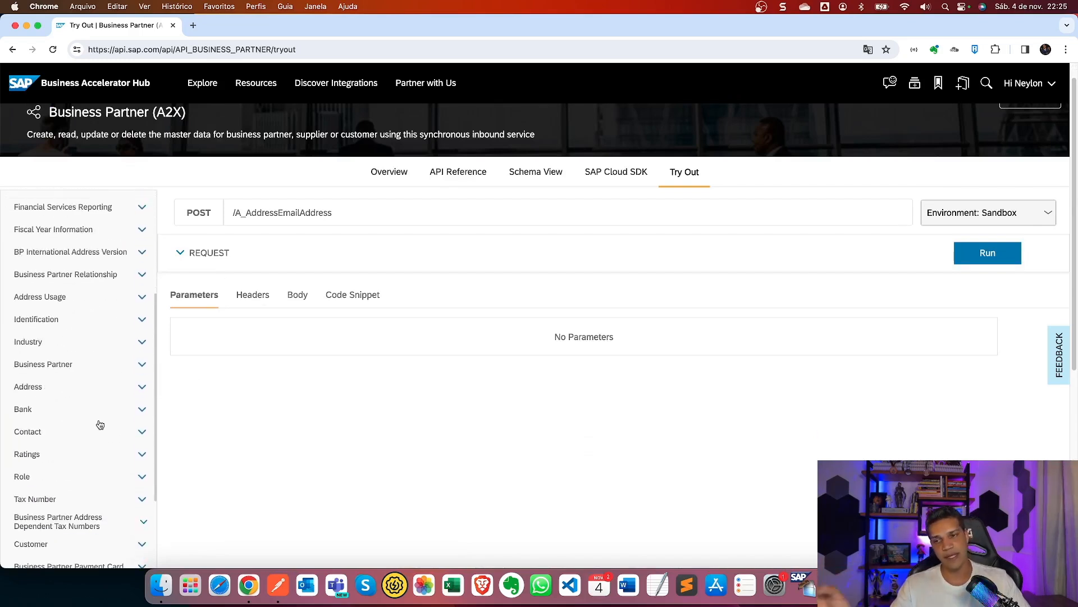
scroll(110, 379, "down", 8)
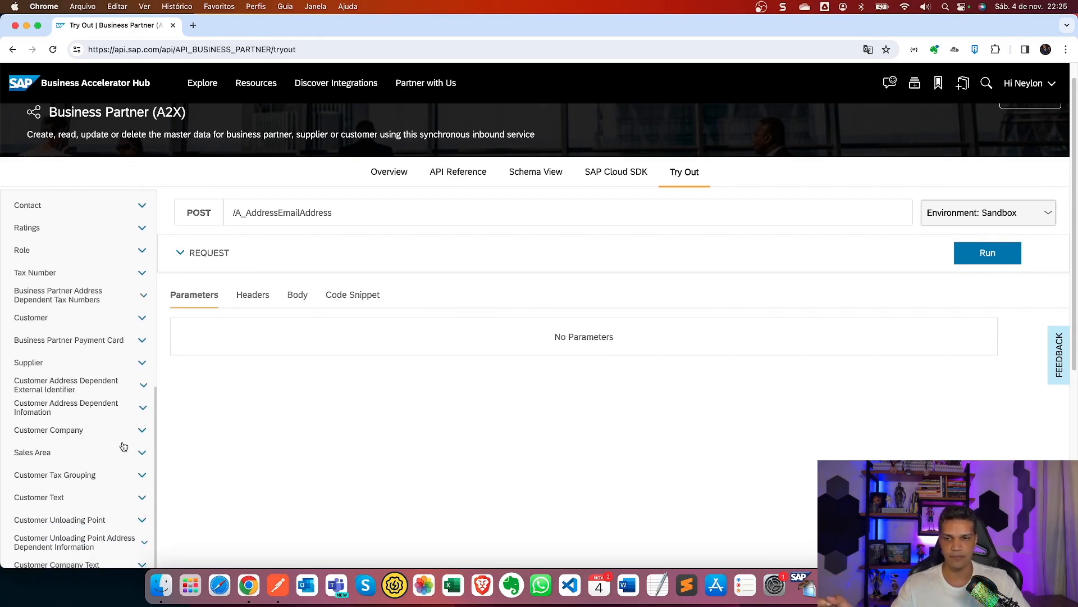
scroll(133, 448, "down", 6)
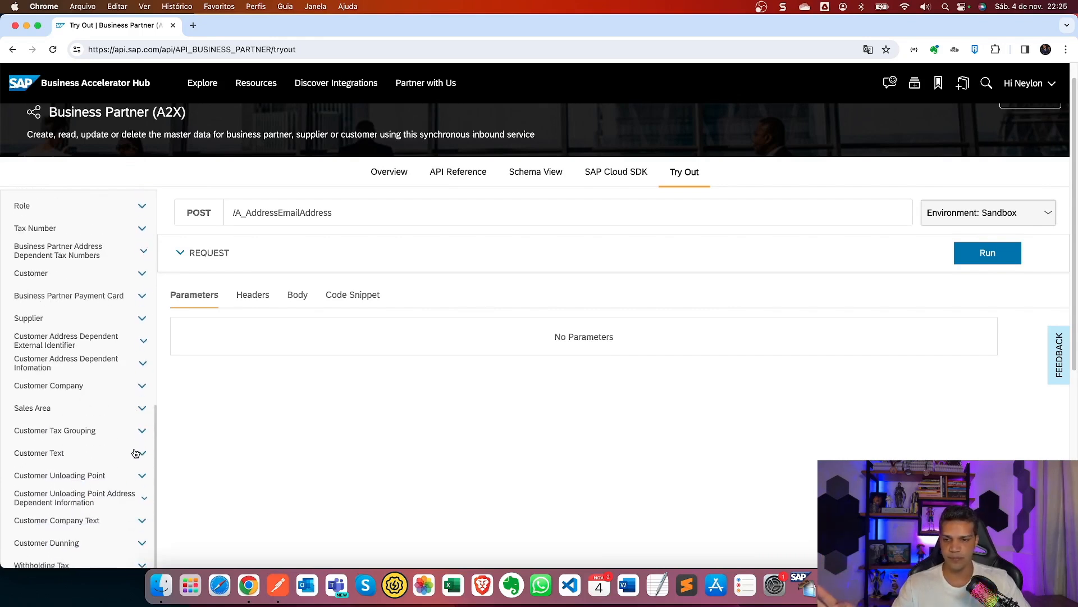
scroll(95, 413, "down", 4)
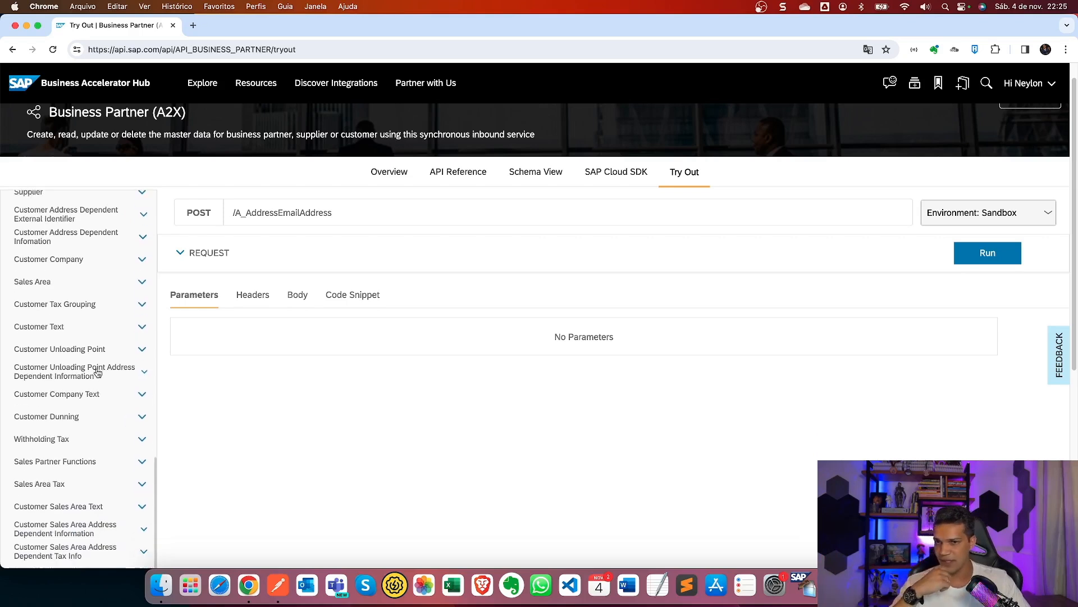
scroll(95, 415, "up", 15)
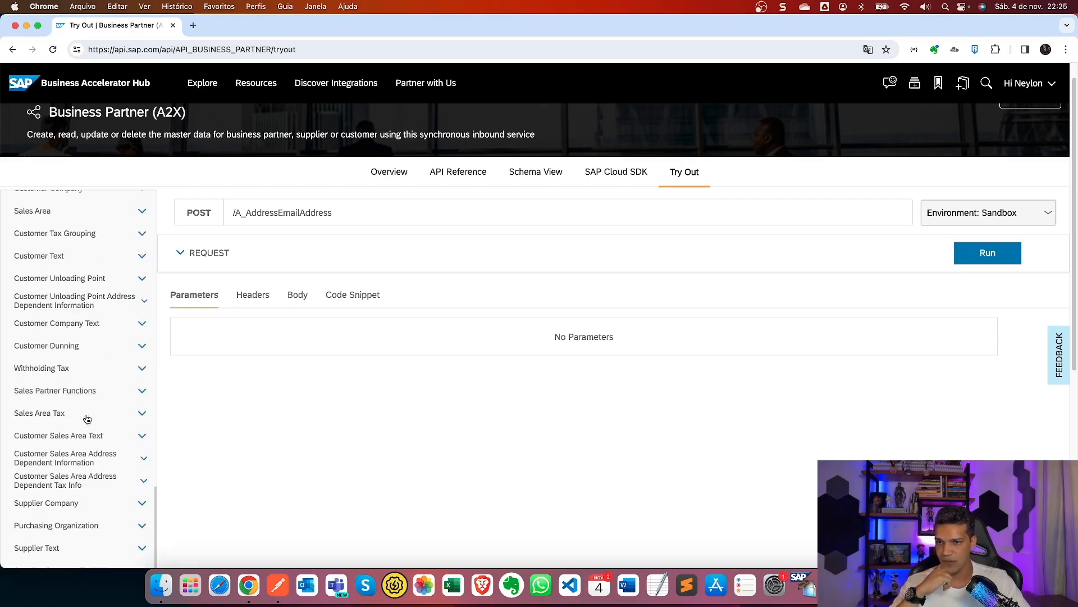
scroll(93, 362, "up", 3)
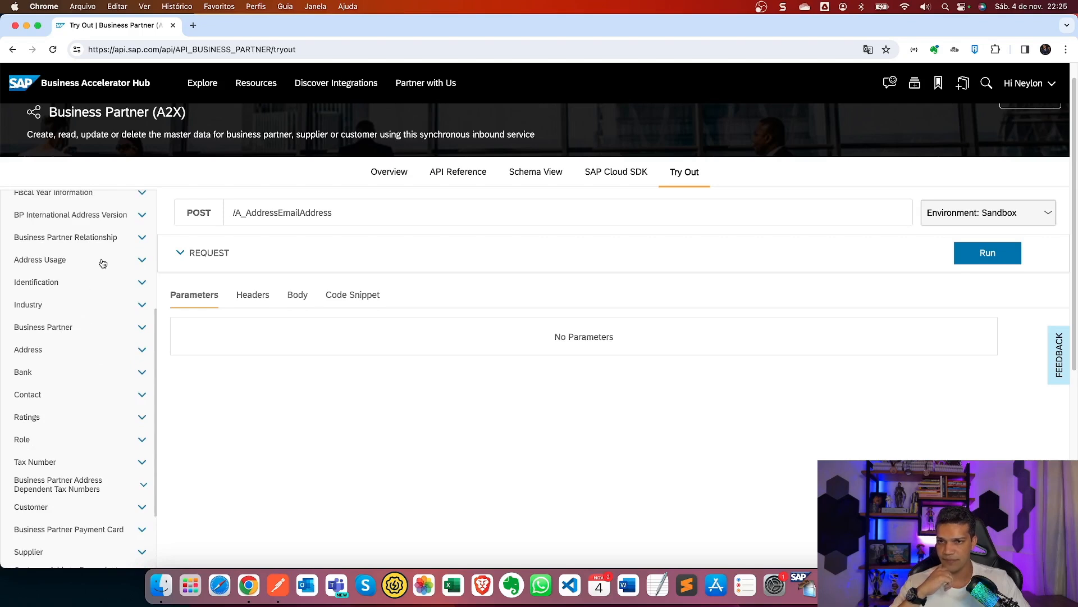
scroll(107, 309, "up", 7)
left_click(116, 490)
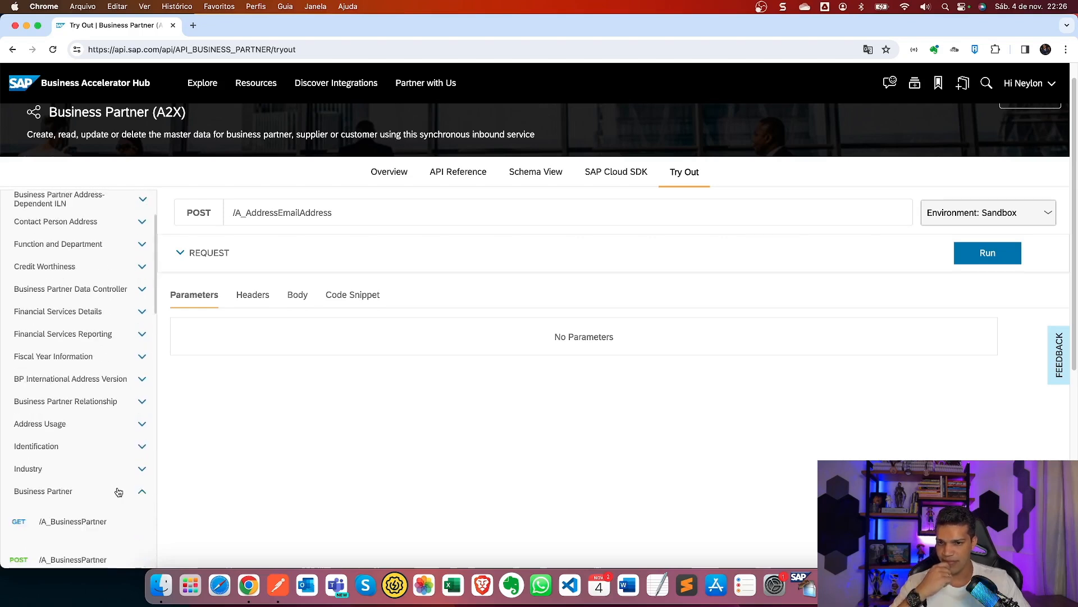
scroll(54, 535, "down", 1)
left_click(55, 542)
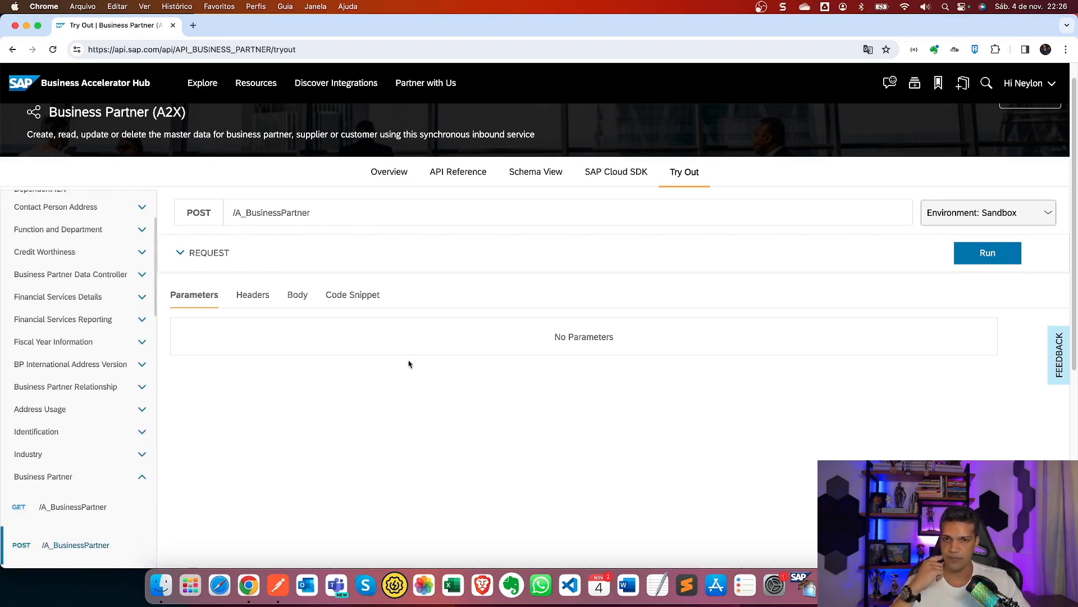
left_click(1016, 253)
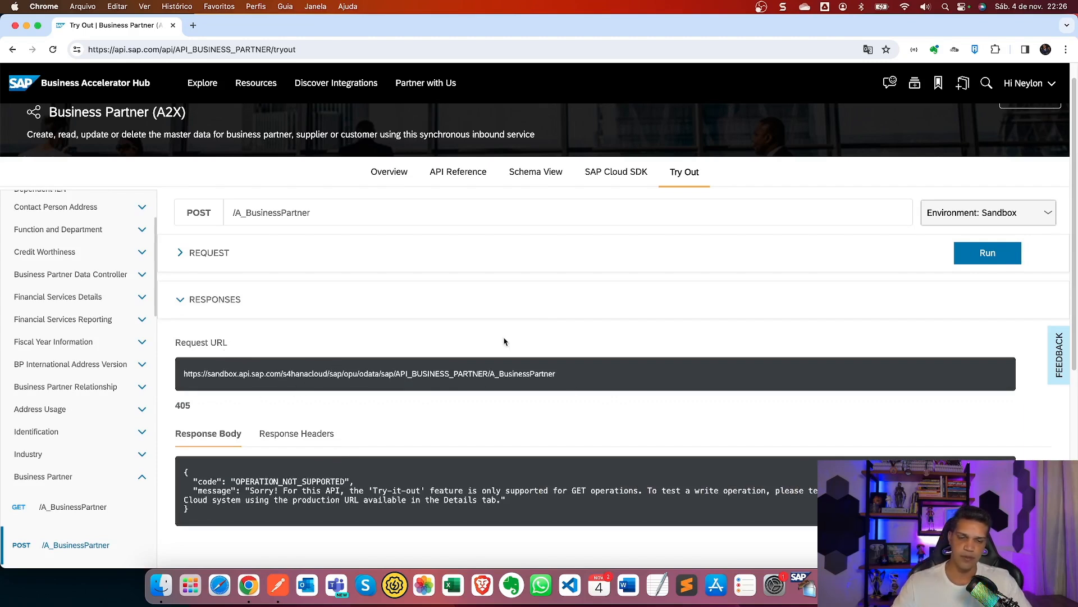
key("ctrl+Right")
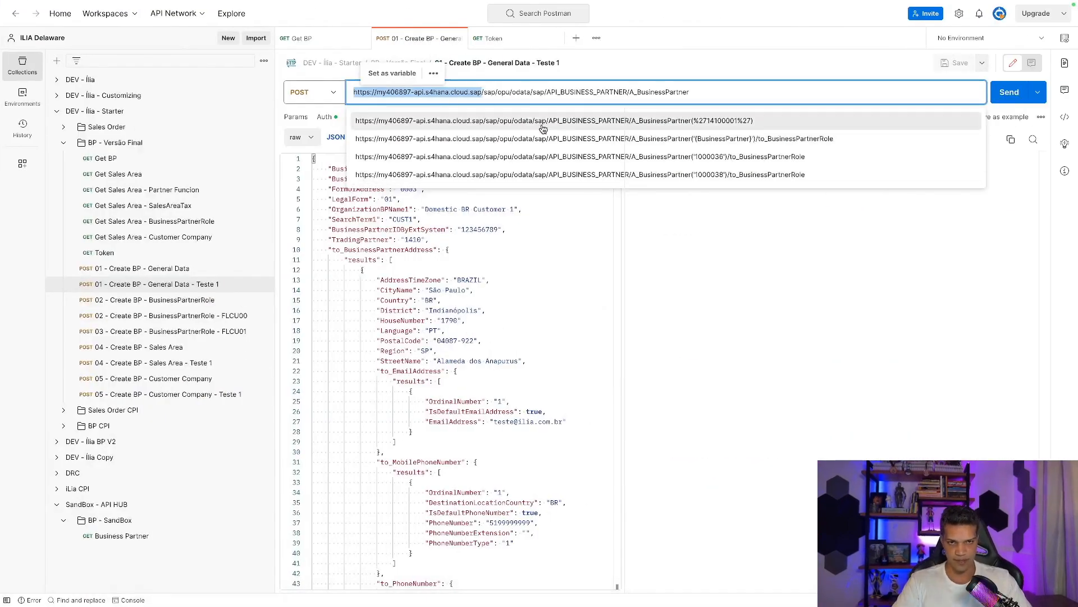
Paste a fresh token over the stale x-csrf-token header value on Create BP General Data.
left_click(800, 244)
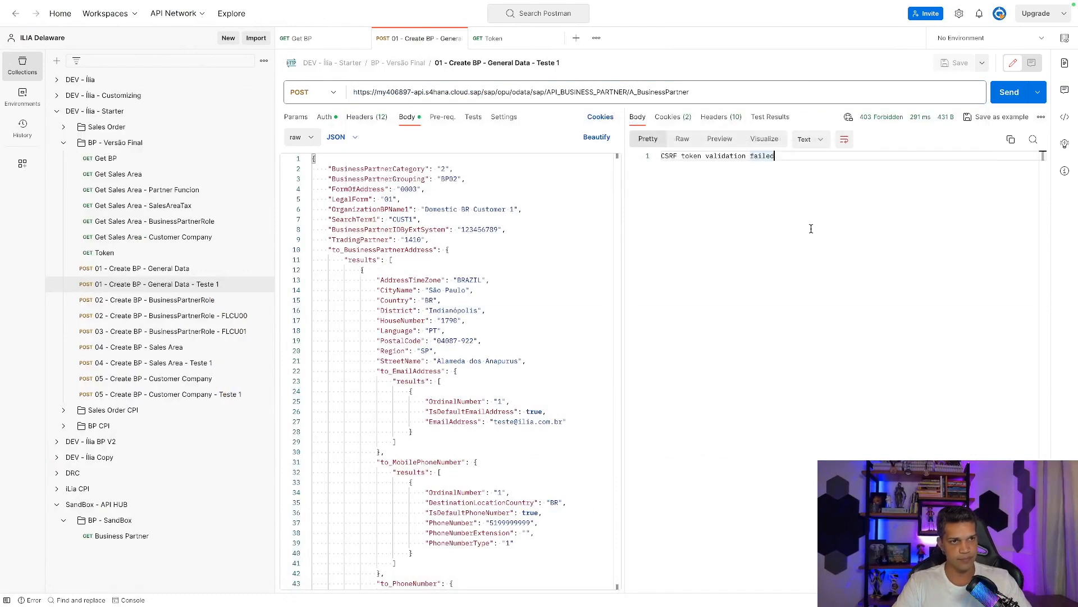
left_click(368, 118)
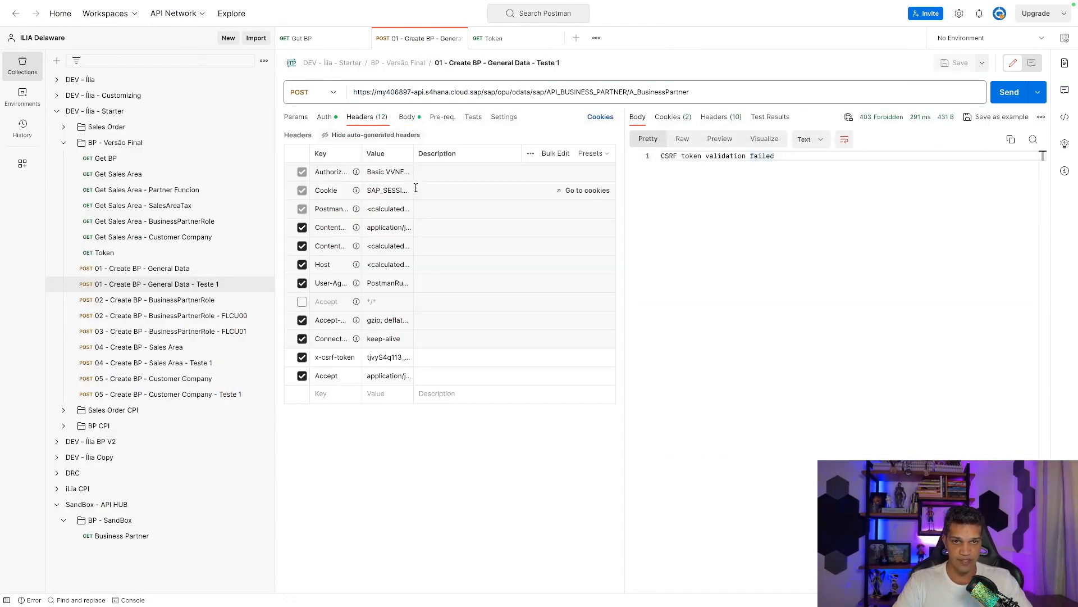
left_click_drag(414, 160, 450, 159)
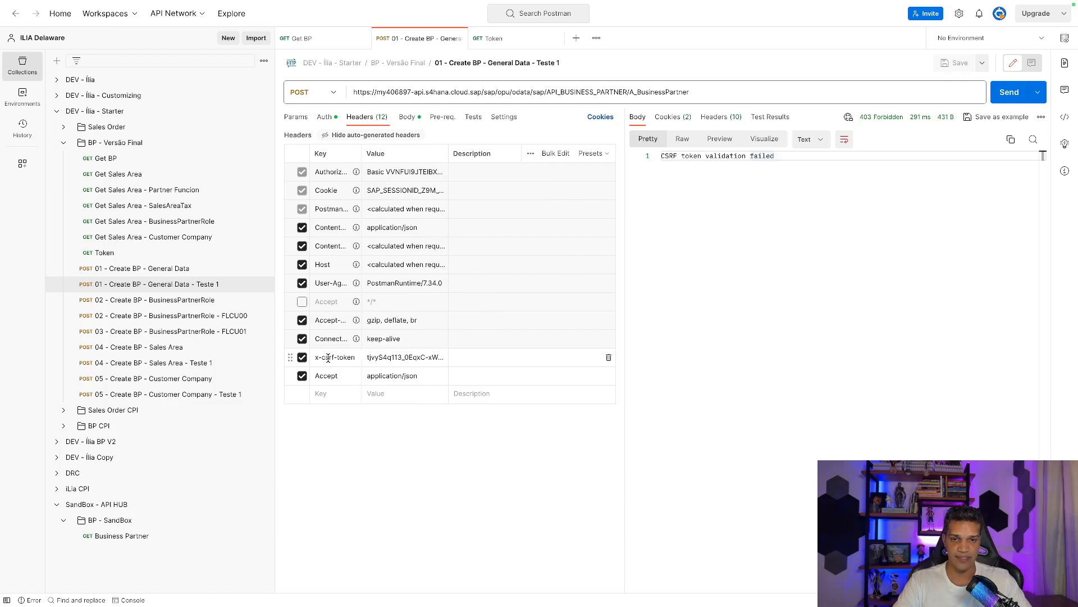
left_click(366, 359)
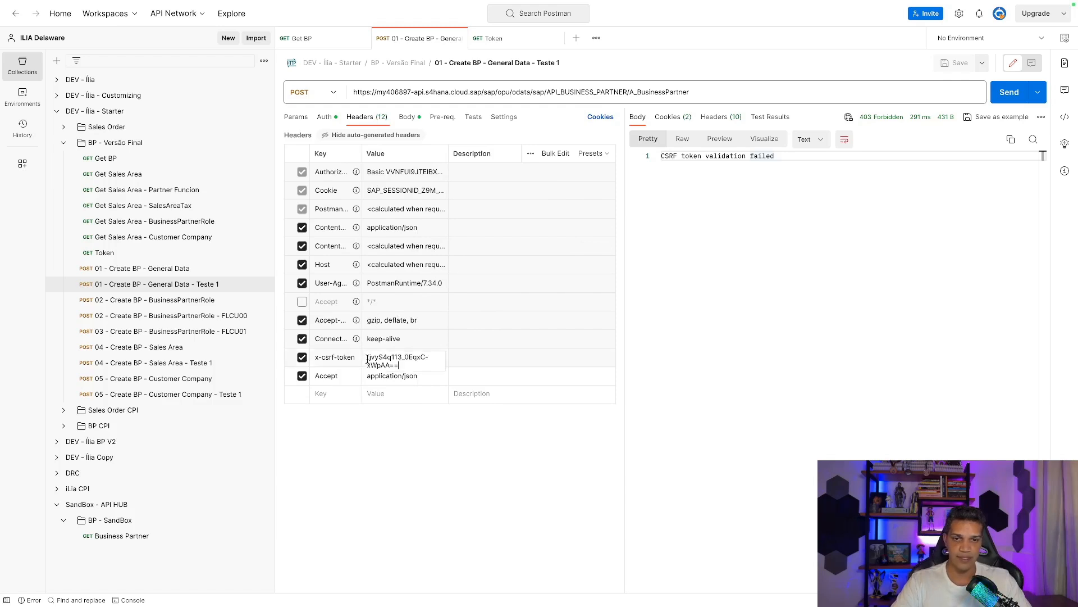
key("ctrl+a")
key("BackSpace")
key("ctrl+v")
left_click(431, 483)
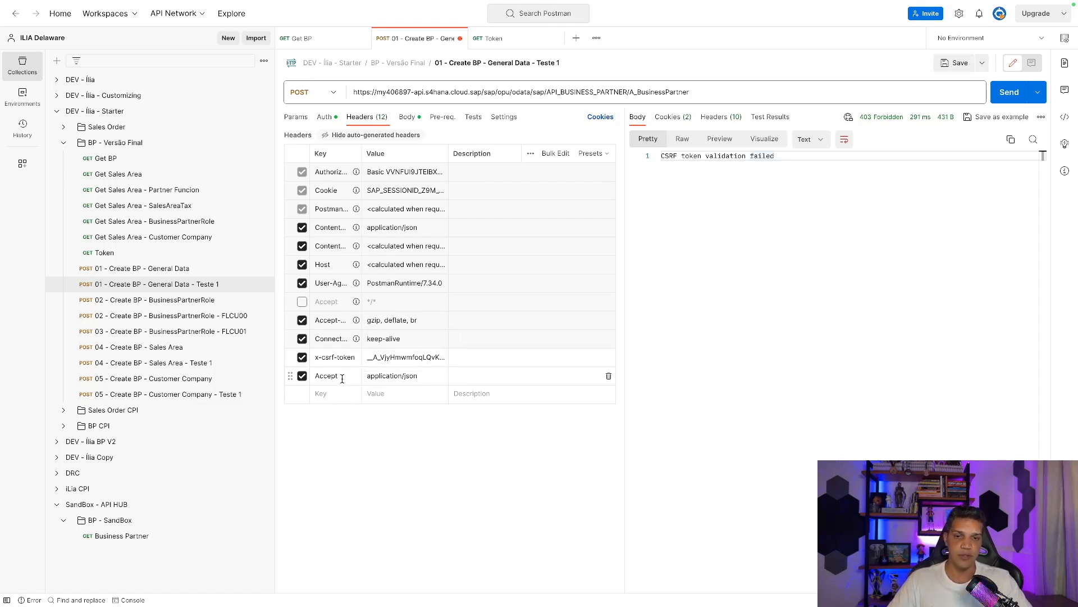
left_click(315, 373)
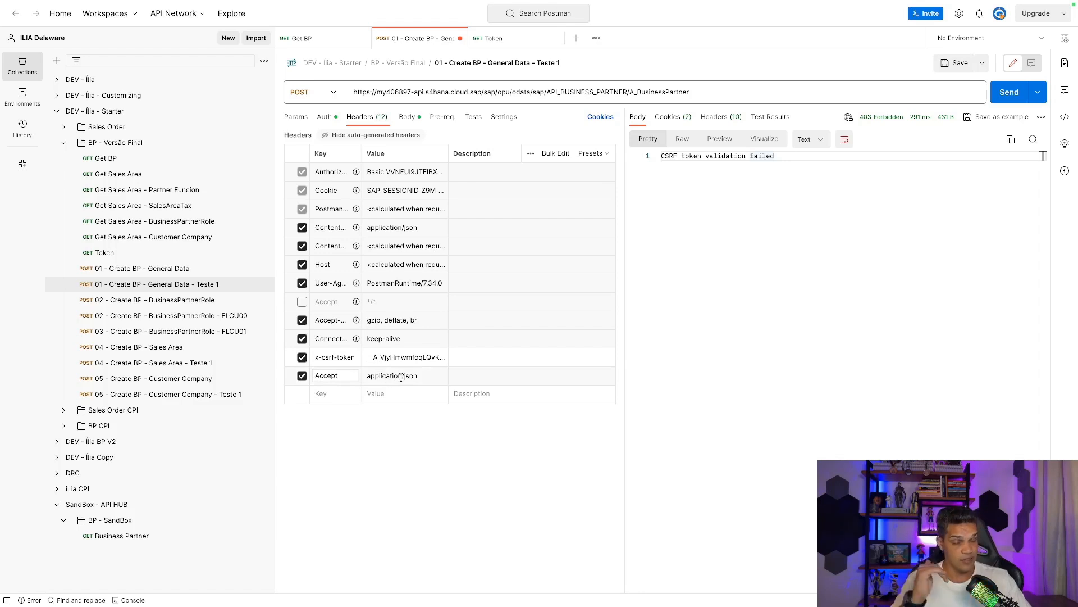
left_click(408, 117)
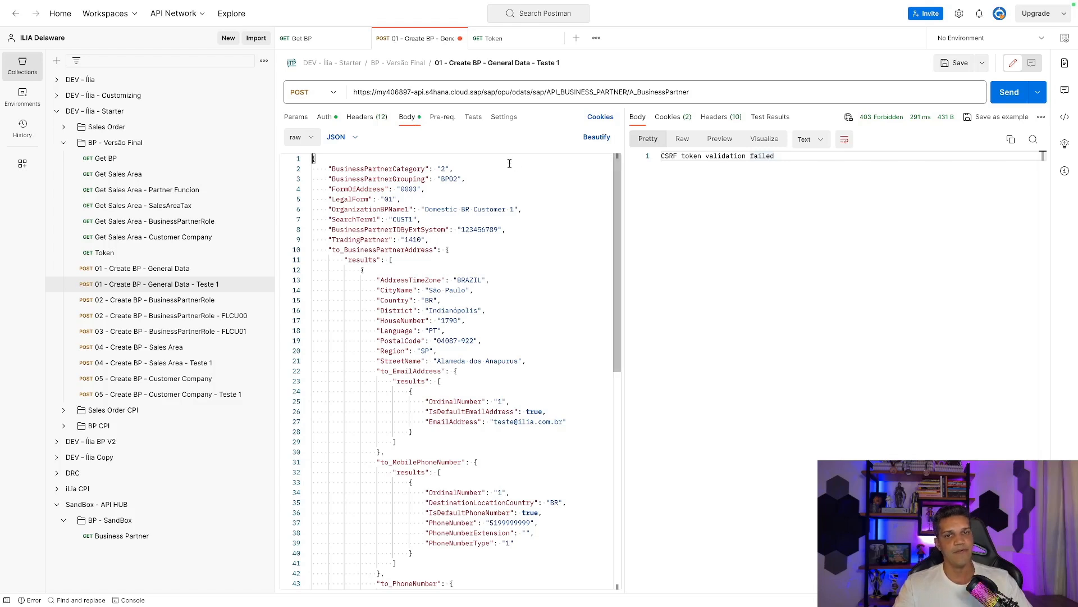
Send Create BP General Data, get 201 Created, and select the new partner number 1000070.
left_click(1003, 96)
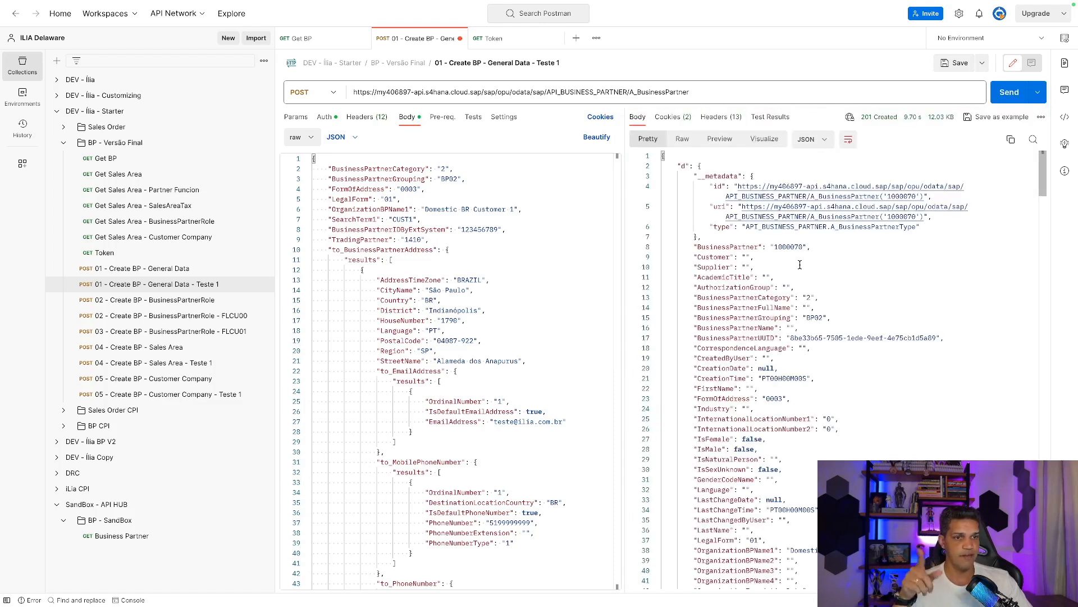
double_click(787, 246)
key("super+c")
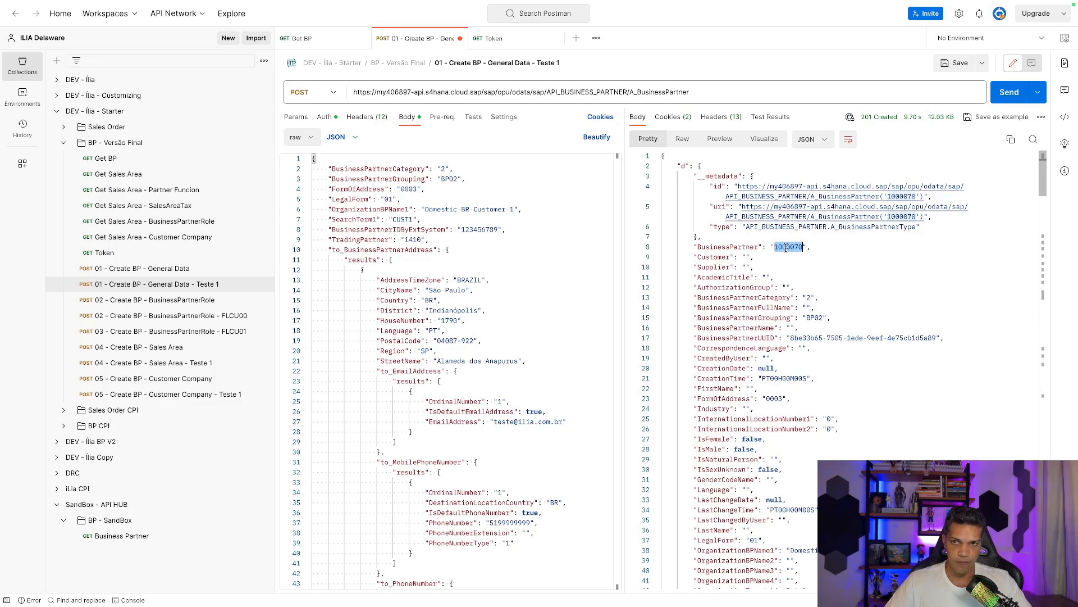
left_click(98, 159)
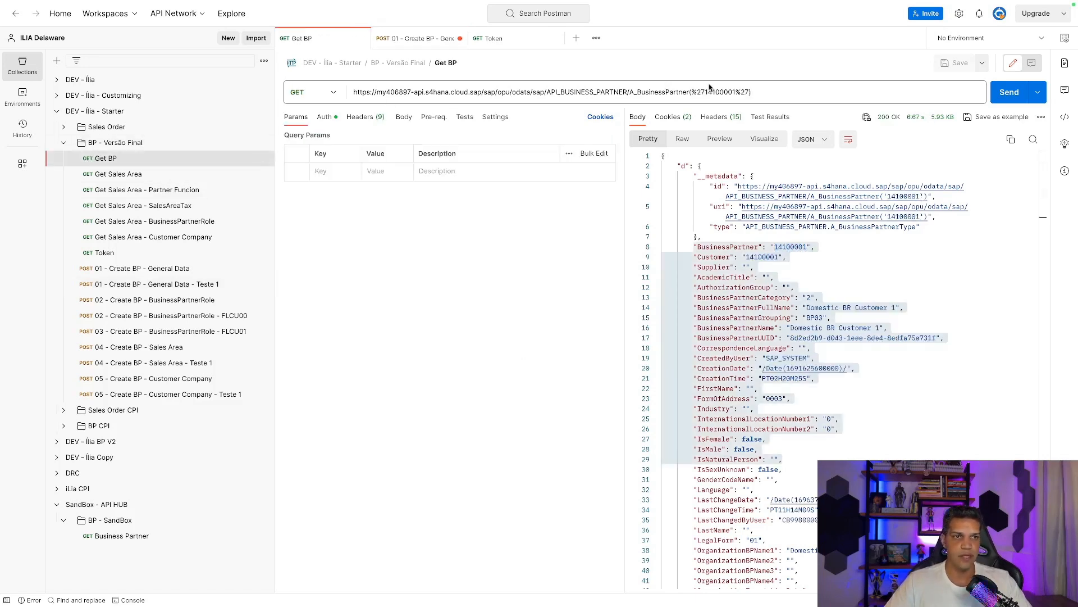
Put 1000070 as the partner key in the Get BP URL and send it, getting 200 OK.
left_click(736, 92)
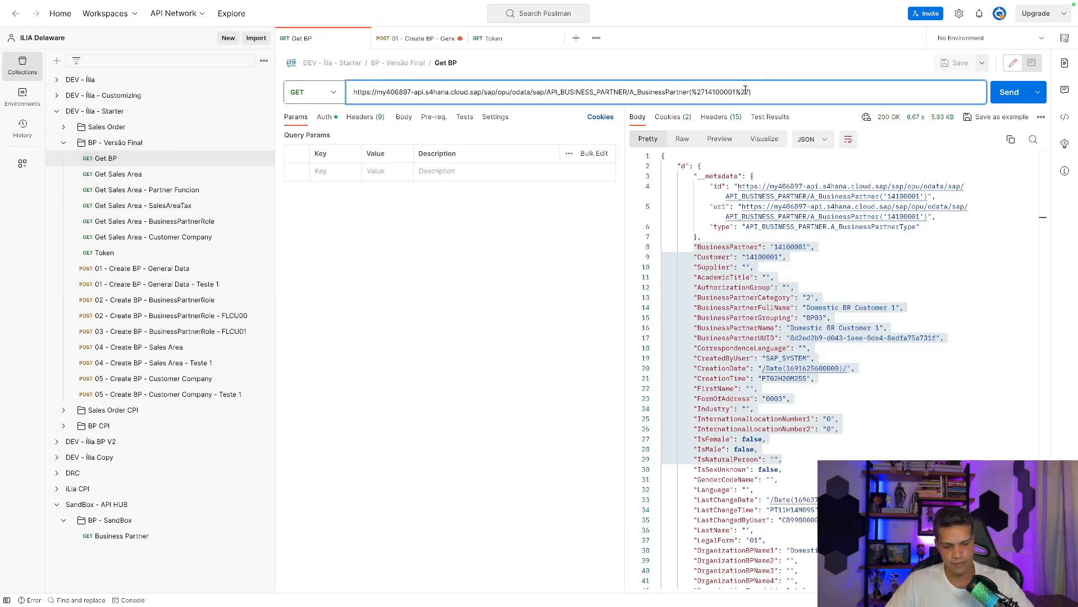
key("BackSpace")
key("BackSpace")
key("BackSpace")
key("BackSpace")
key("BackSpace")
key("BackSpace")
key("BackSpace")
key("BackSpace")
key("BackSpace")
key("BackSpace")
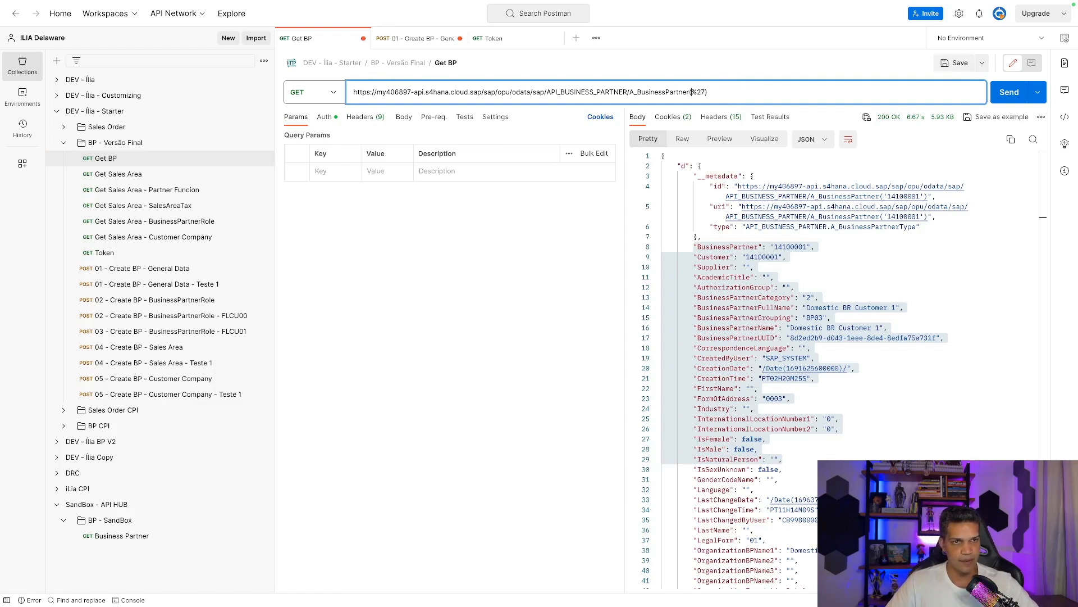
key("BackSpace")
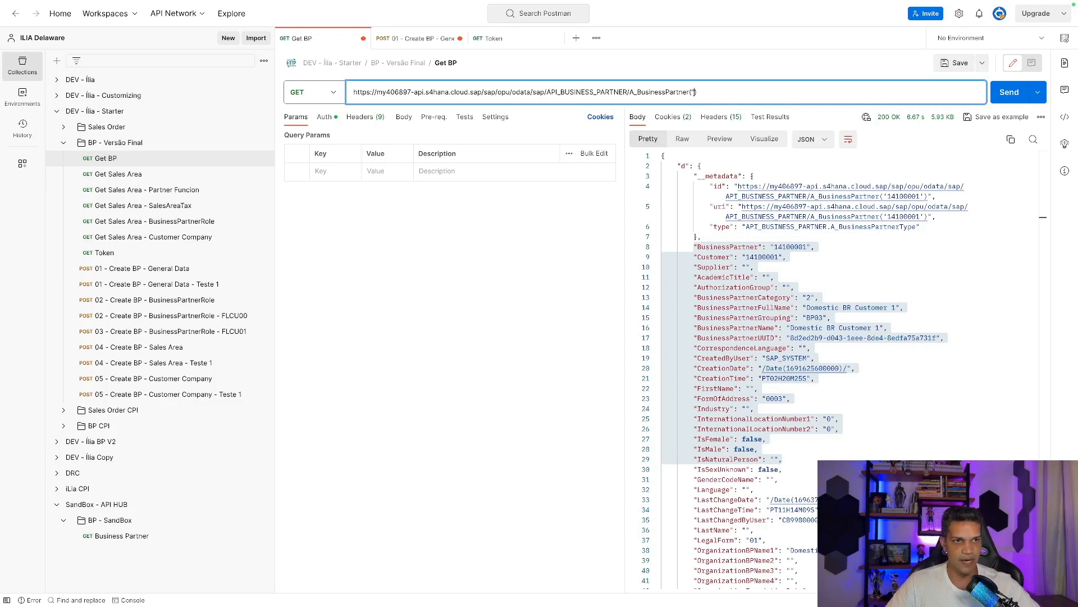
key("super+v")
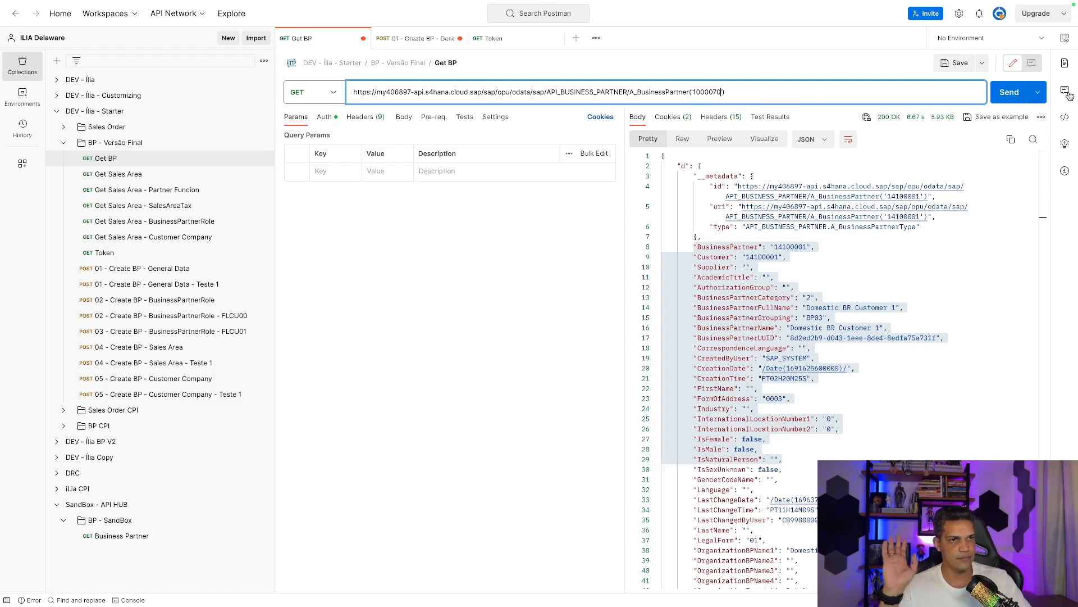
left_click(1011, 93)
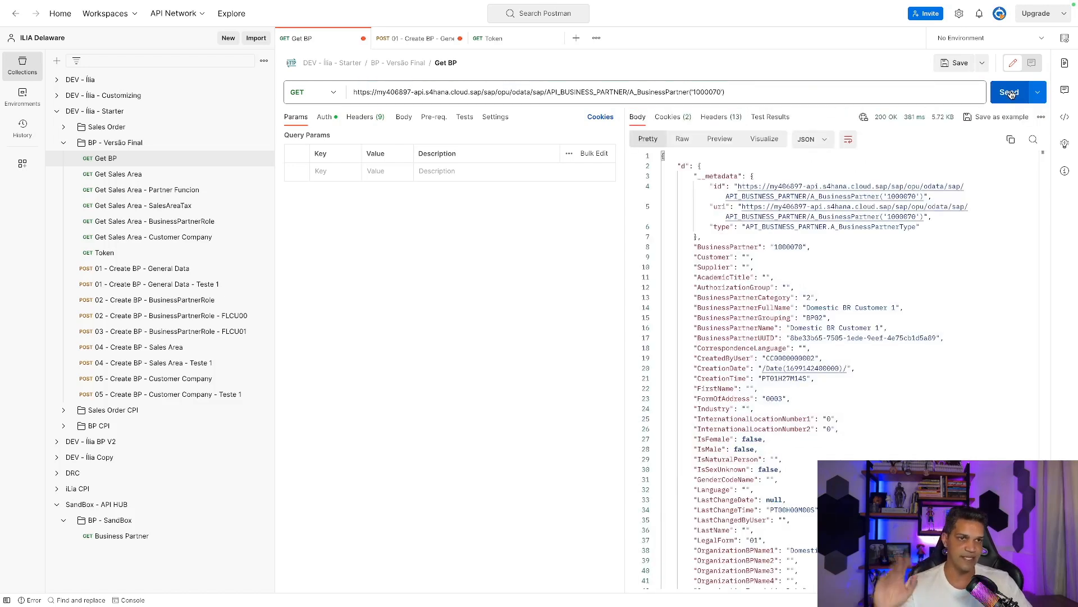
scroll(823, 269, "down", 3)
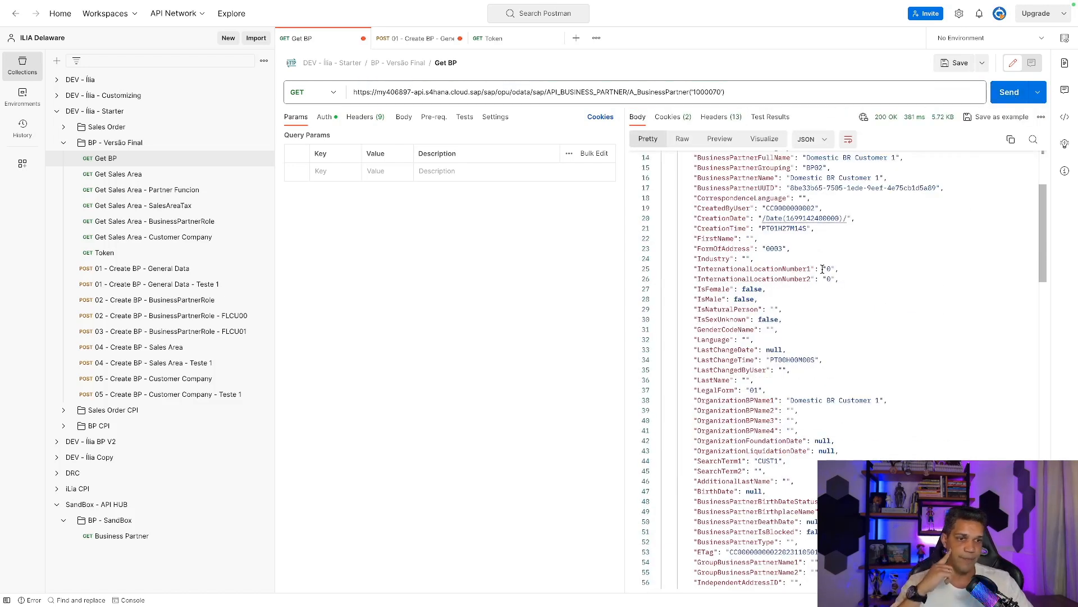
scroll(824, 269, "down", 3)
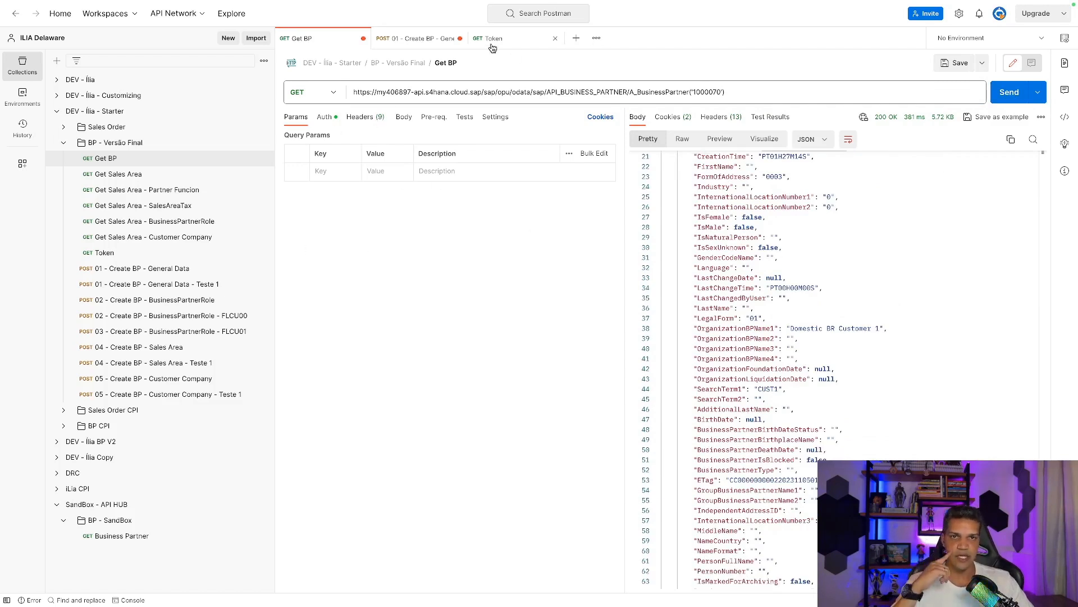
Copy the x-csrf-token header value from Create BP General Data, then open the FLCU00 role request.
left_click(422, 39)
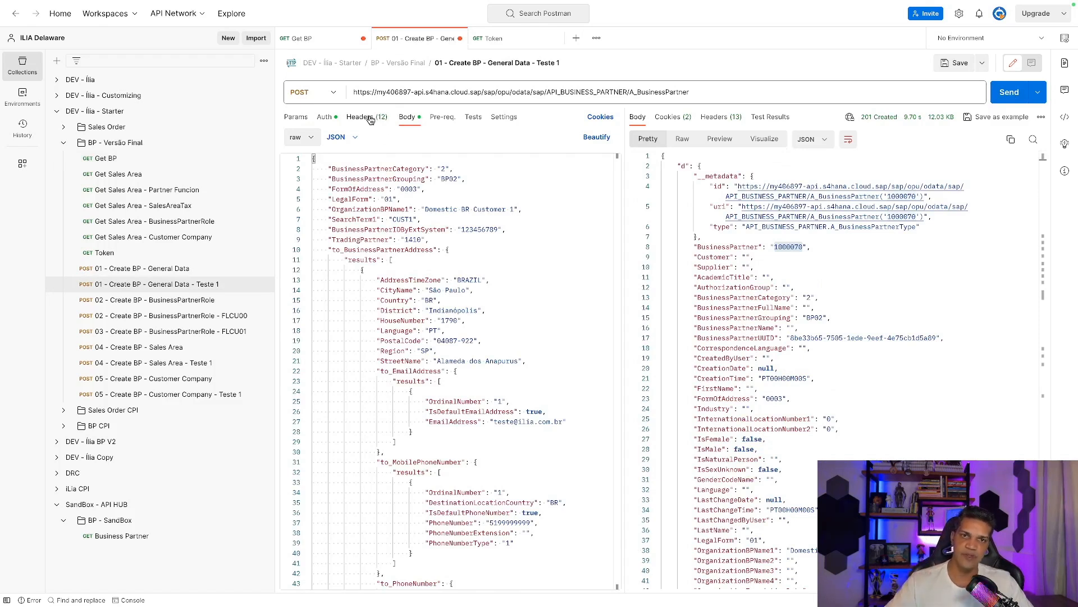
left_click(331, 120)
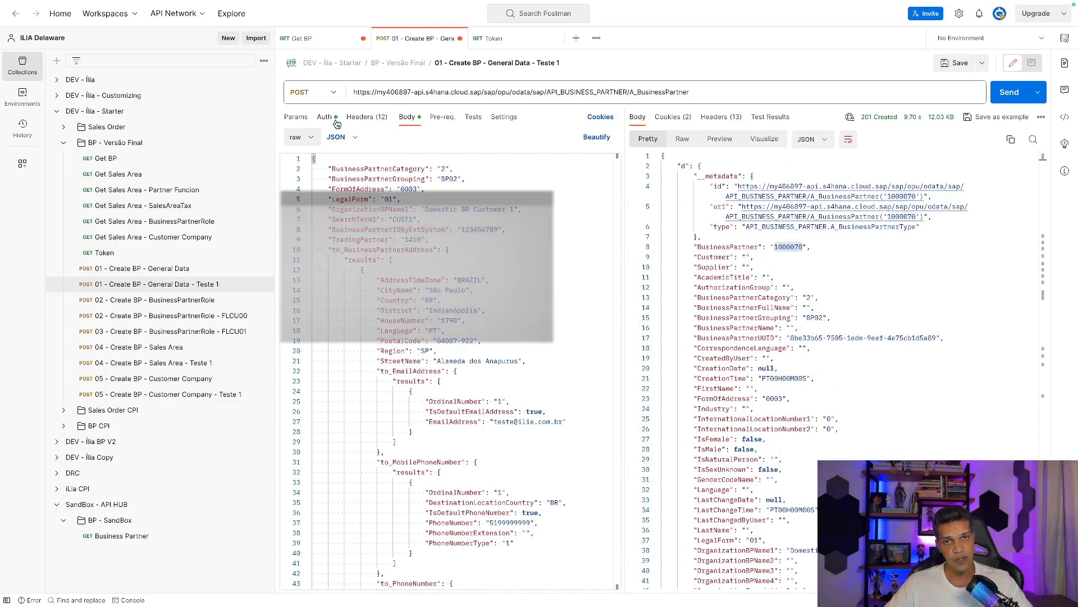
left_click(371, 117)
left_click(427, 362)
triple_click(426, 363)
key("ctrl+c")
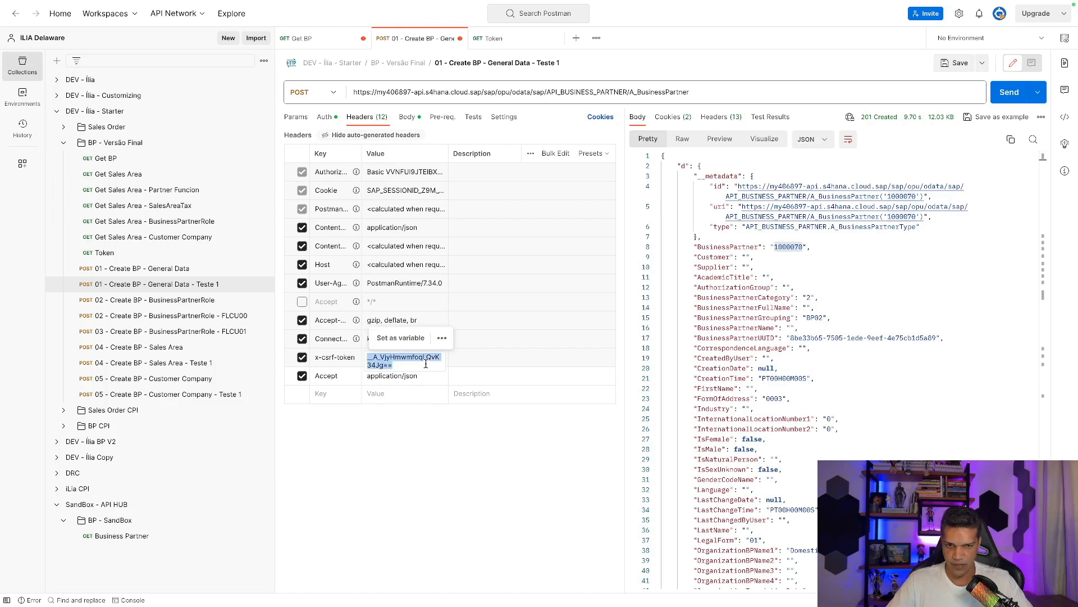
left_click(220, 321)
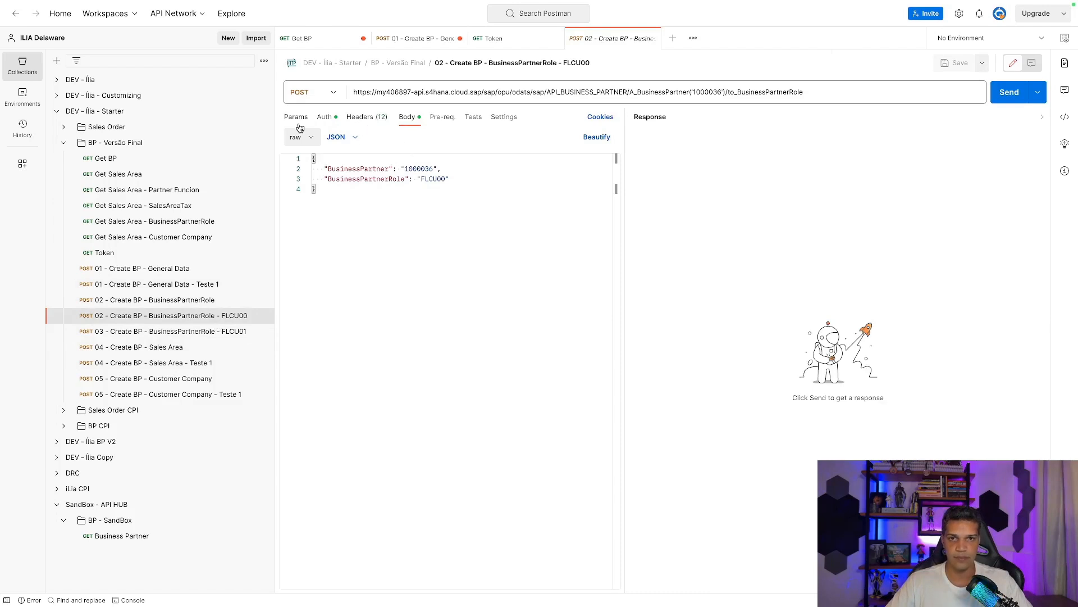
Paste the copied token into the FLCU00 request's x-csrf-token header and verify it.
left_click(360, 121)
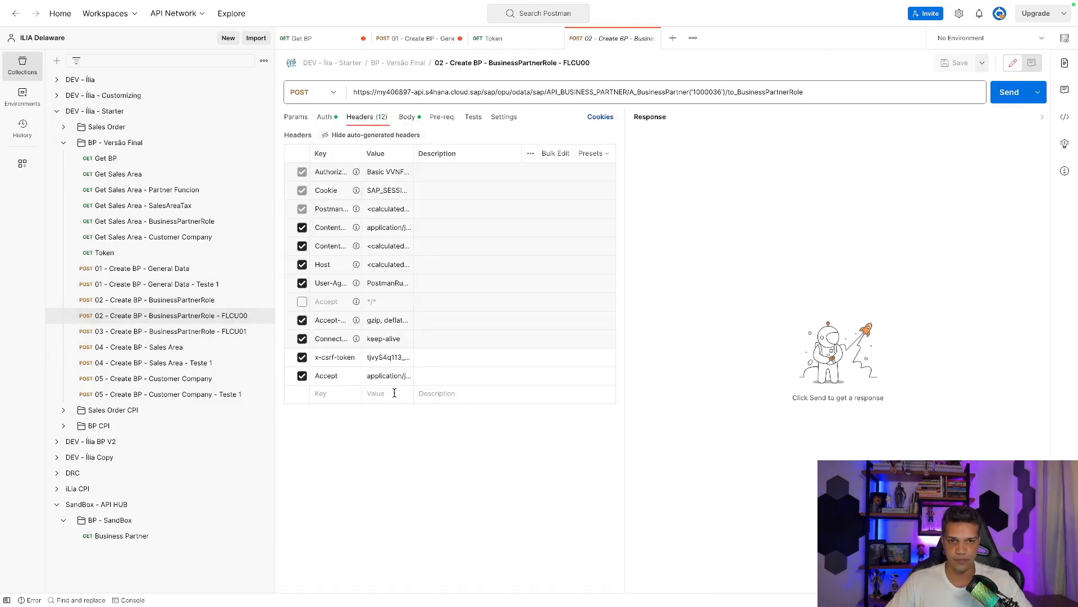
left_click(392, 360)
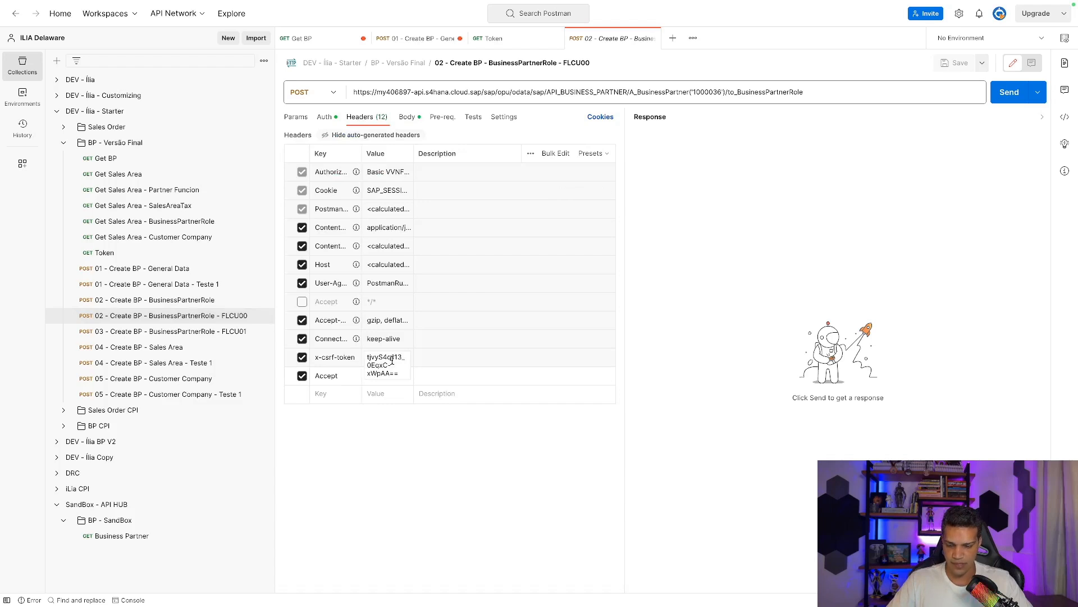
key("ctrl+a")
key("ctrl+v")
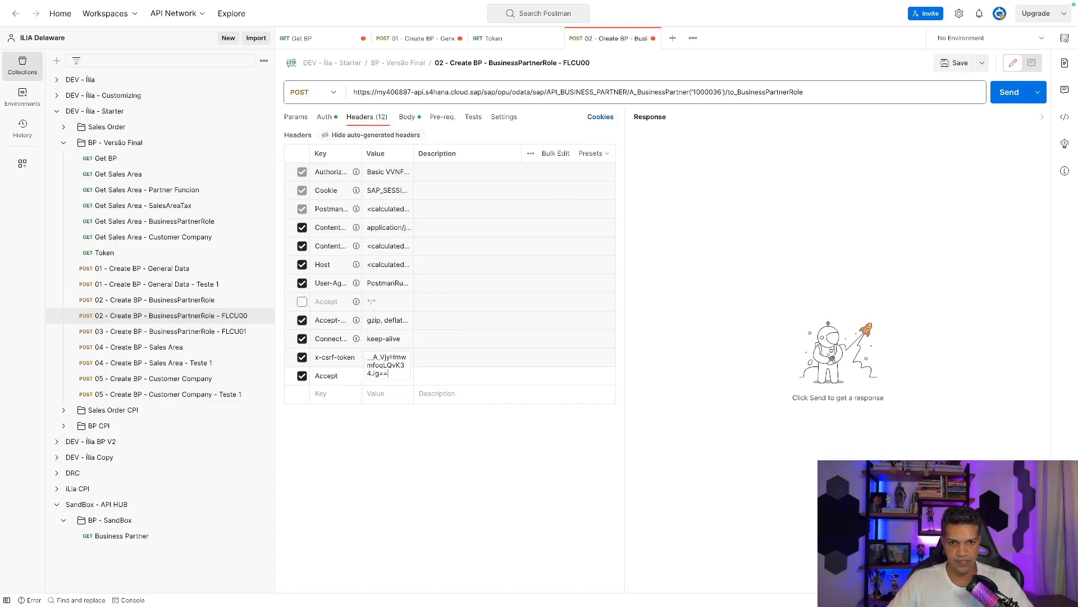
left_click(411, 459)
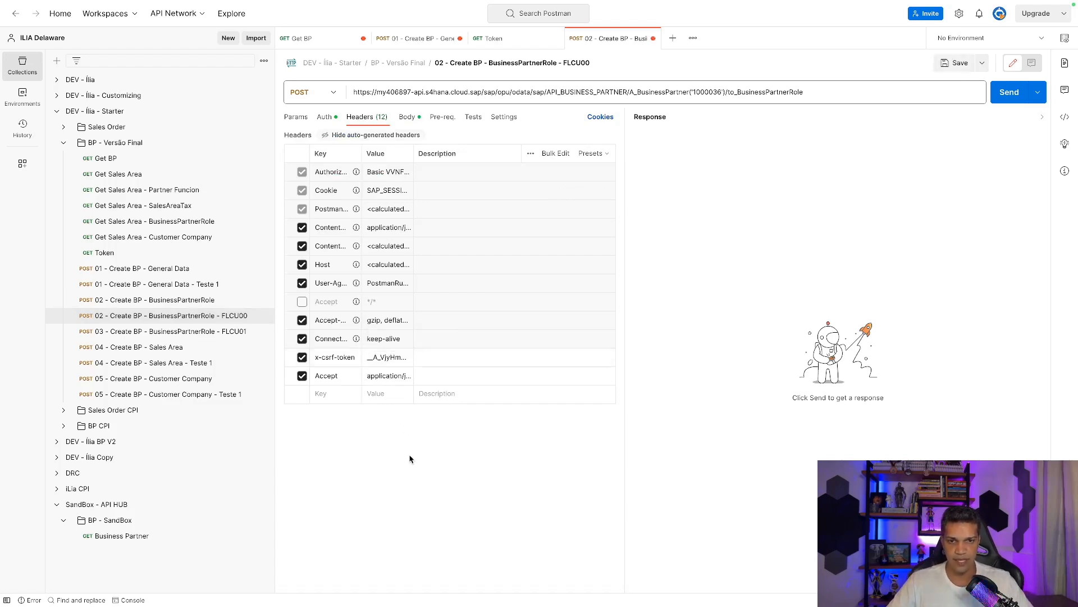
left_click(383, 358)
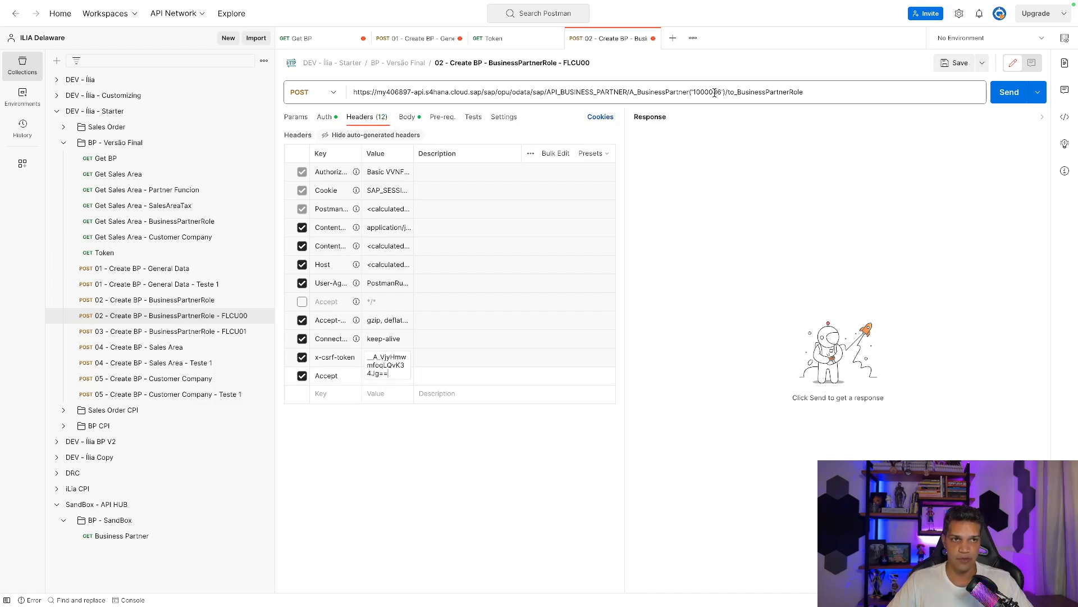
left_click(404, 118)
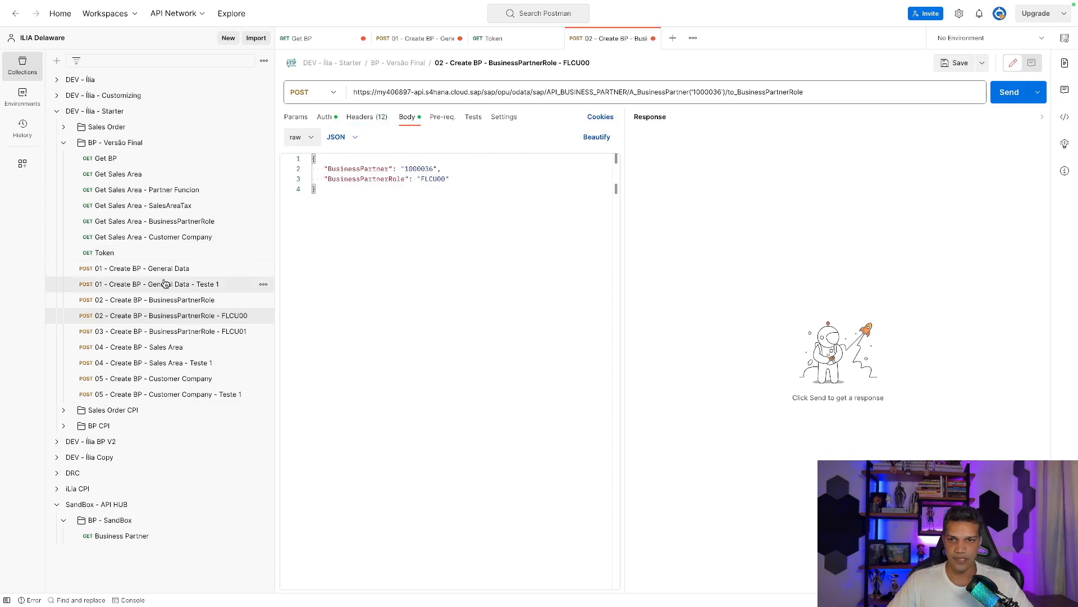
Copy the new partner number from the Get BP response into the FLCU00 body and URL.
left_click(118, 163)
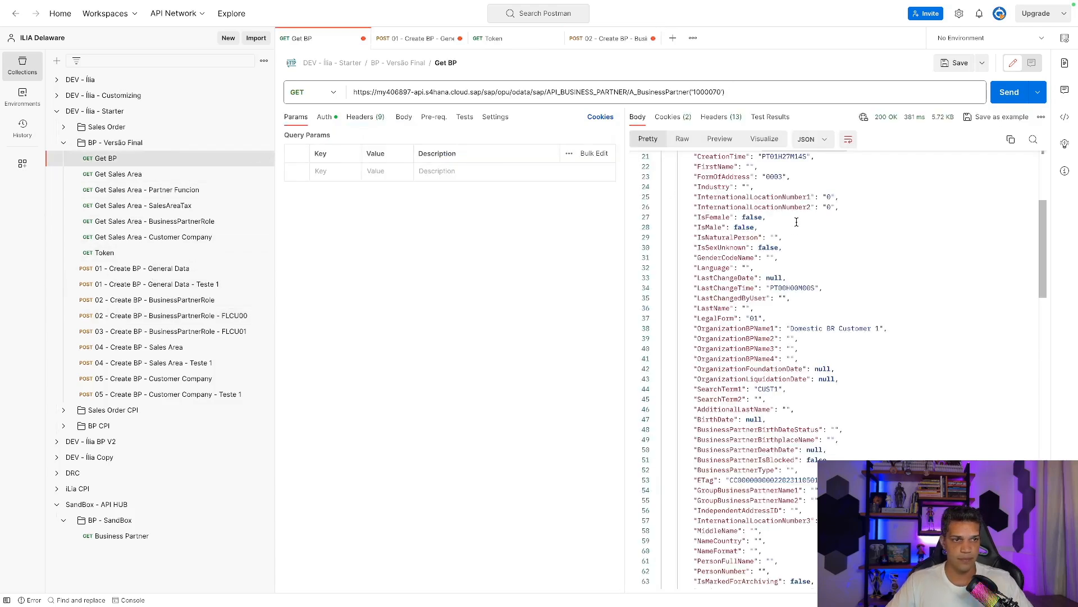
scroll(747, 225, "up", 5)
double_click(782, 247)
key("ctrl+c")
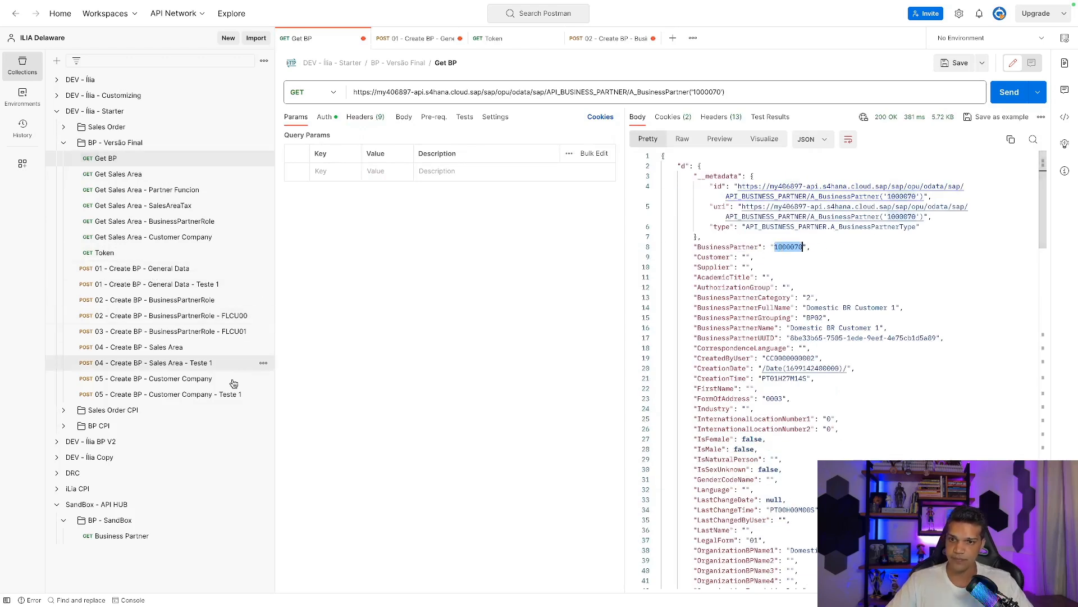
left_click(169, 318)
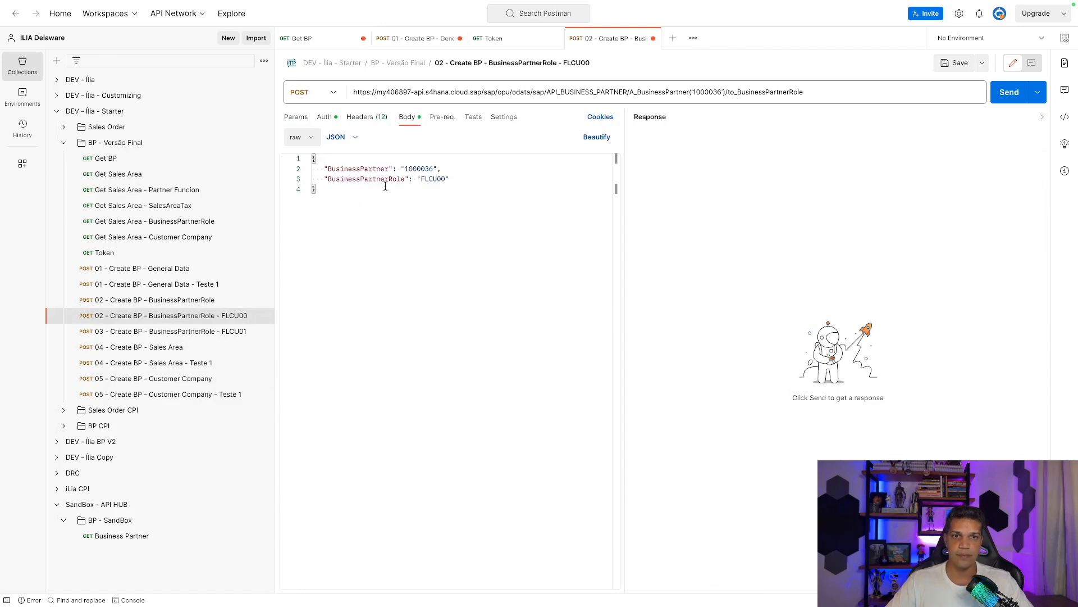
double_click(424, 169)
key("ctrl+v")
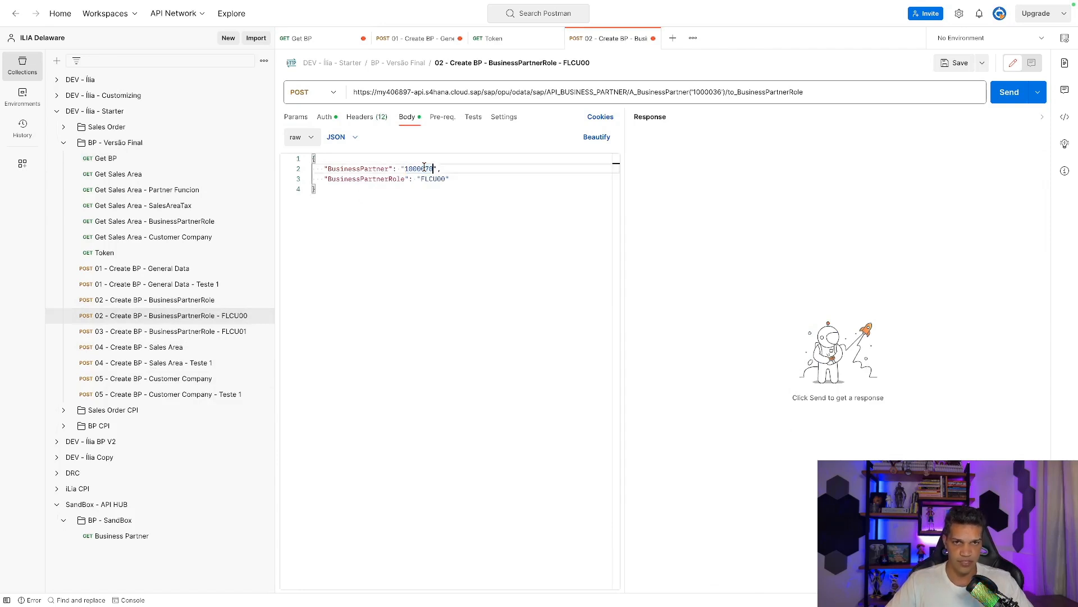
double_click(709, 92)
key("ctrl+v")
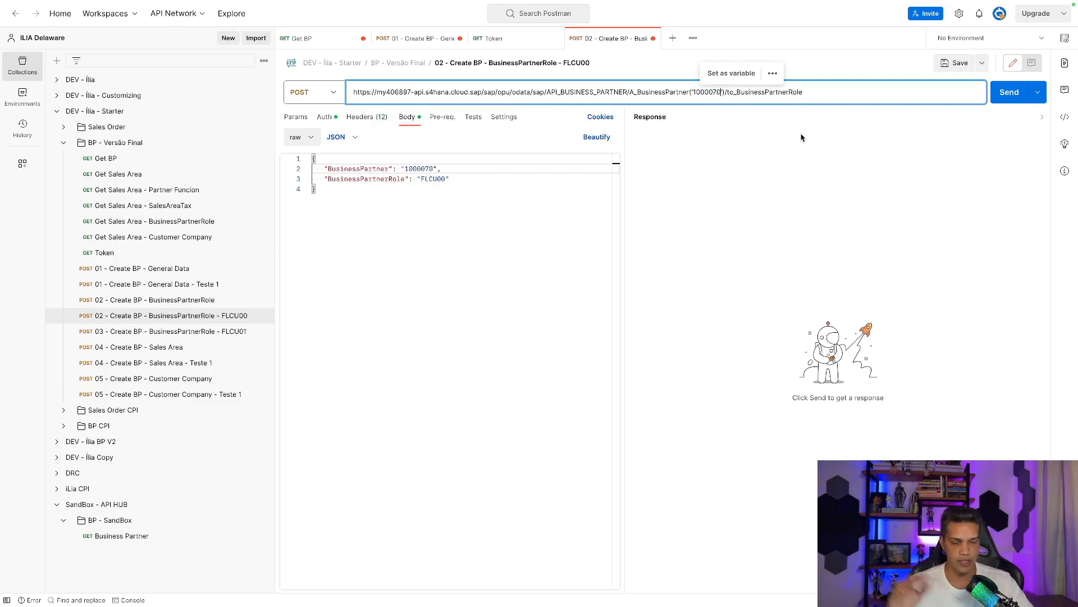
Send the FLCU00 role request, receiving 201 Created.
left_click(1008, 93)
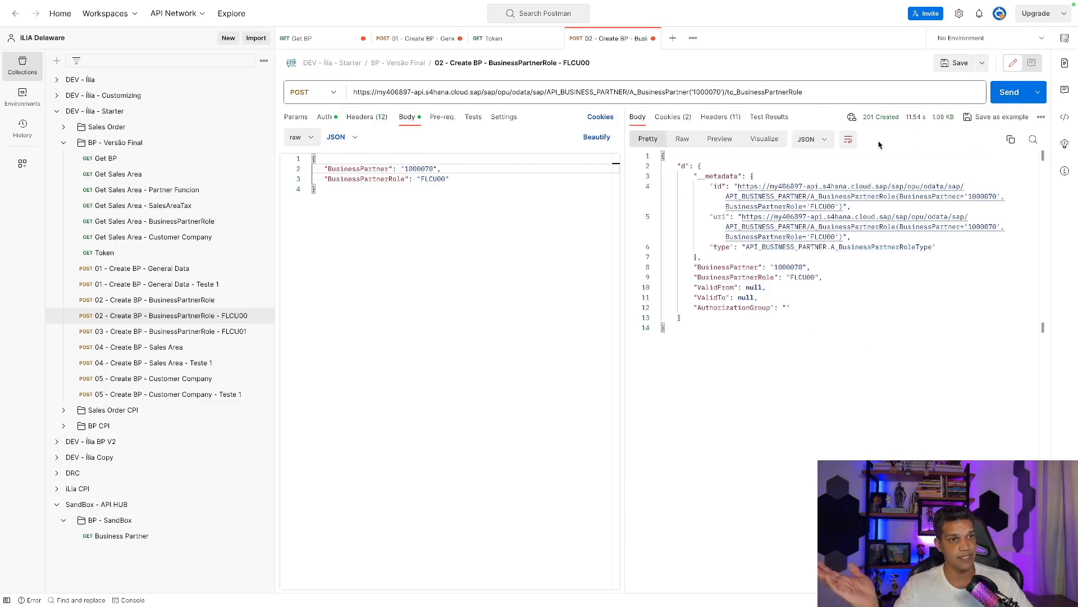
mouse_move(876, 120)
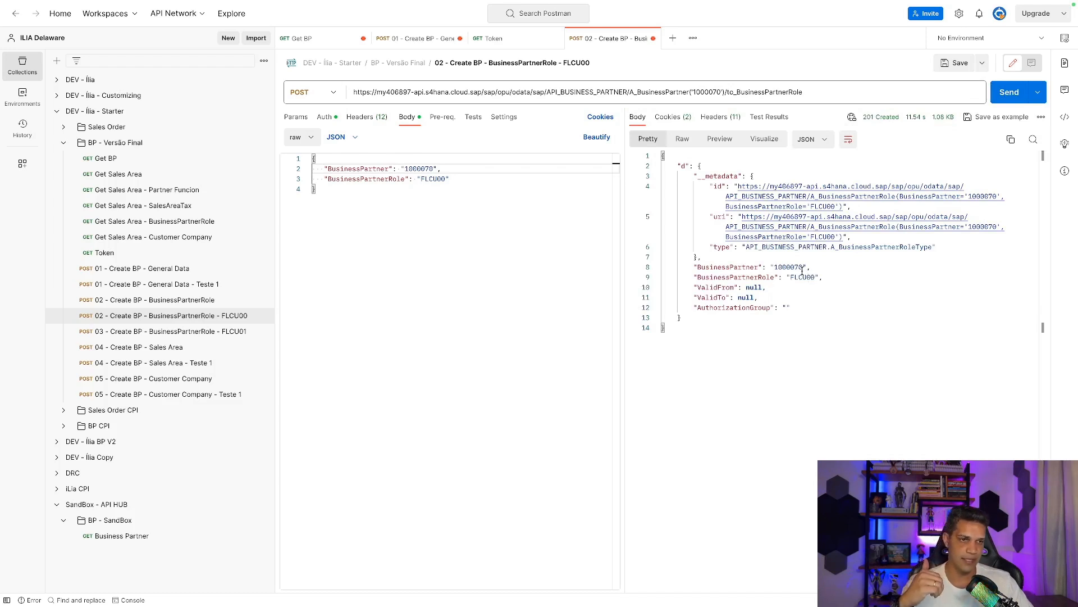
left_click(235, 333)
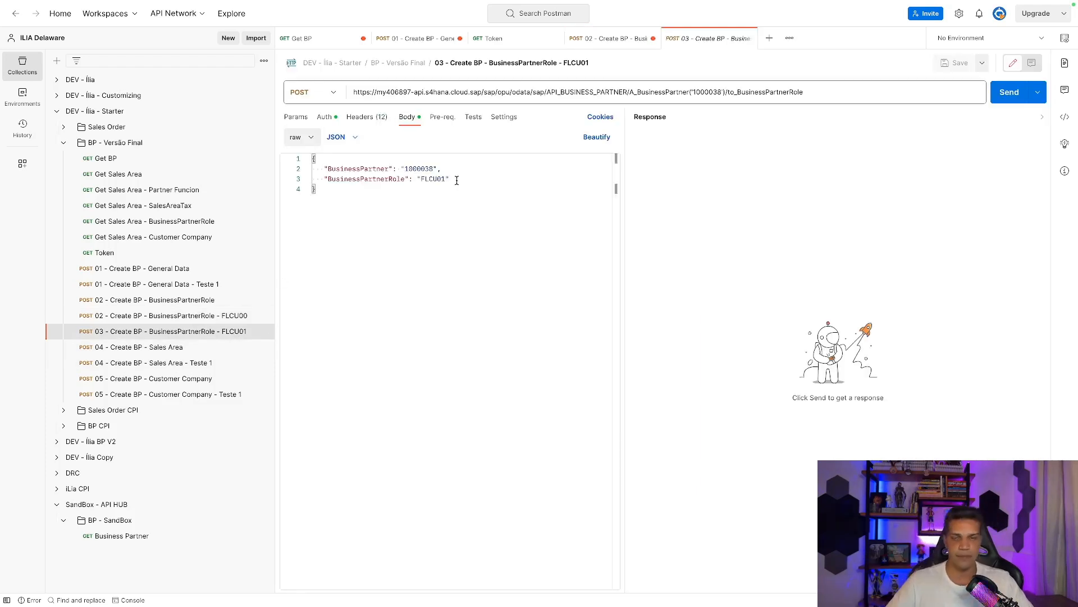
Put 1000070 in the FLCU01 role request's body and URL and send it.
double_click(422, 170)
type("1000078")
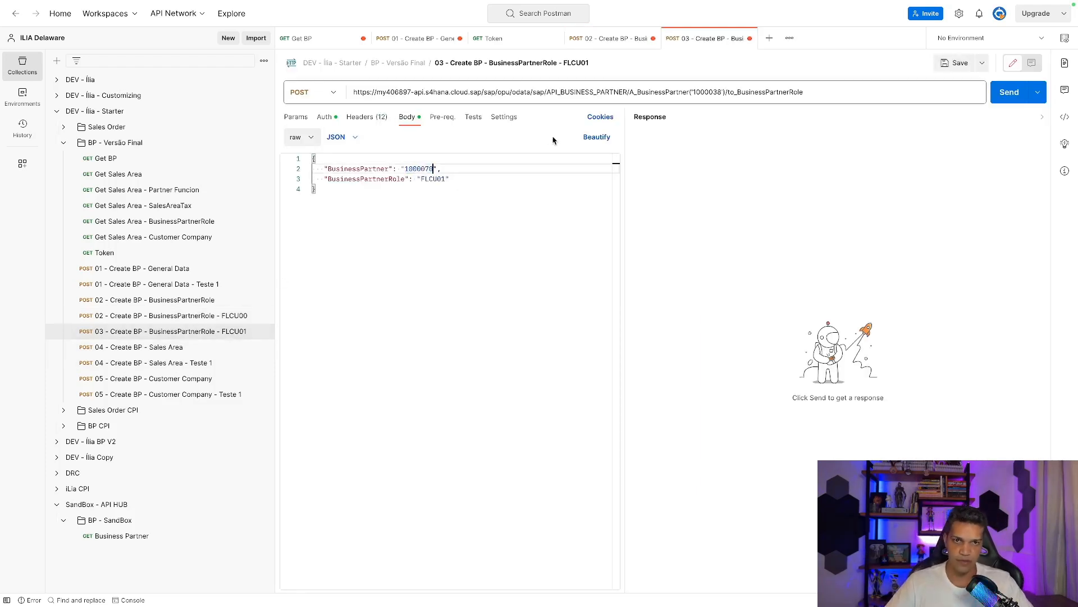
double_click(702, 93)
key("ctrl+v")
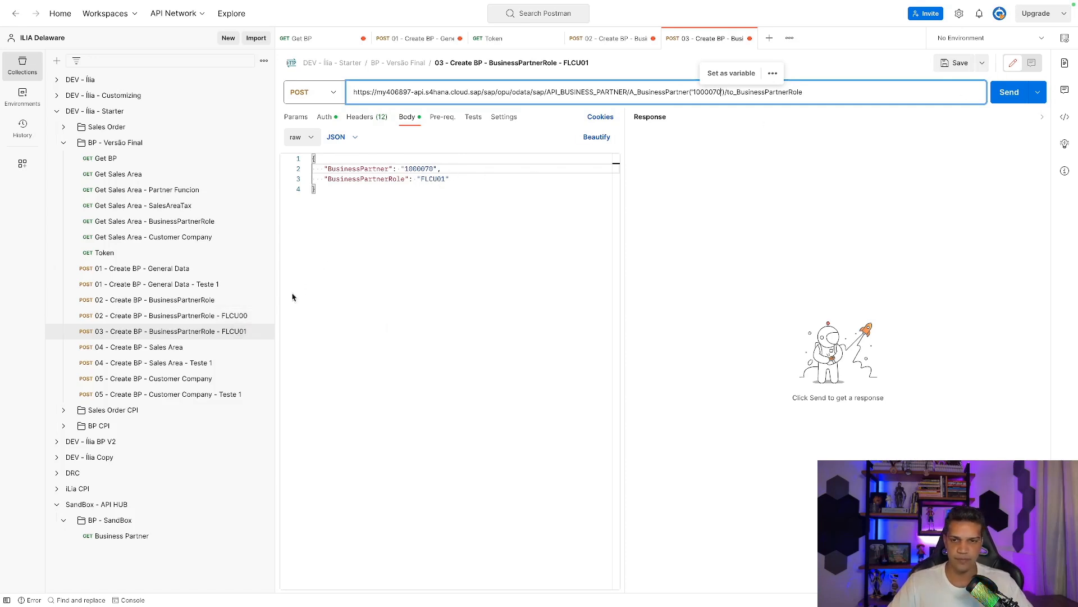
left_click(1006, 94)
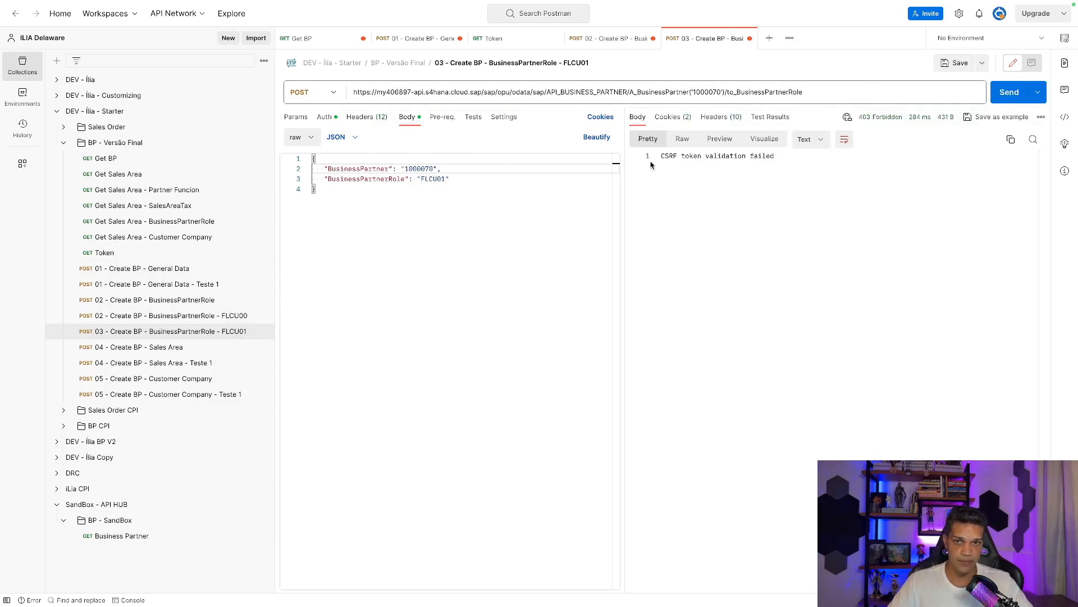
Copy the working x-csrf-token from FLCU00 into FLCU01's headers and resend, getting 201 Created.
left_click(209, 316)
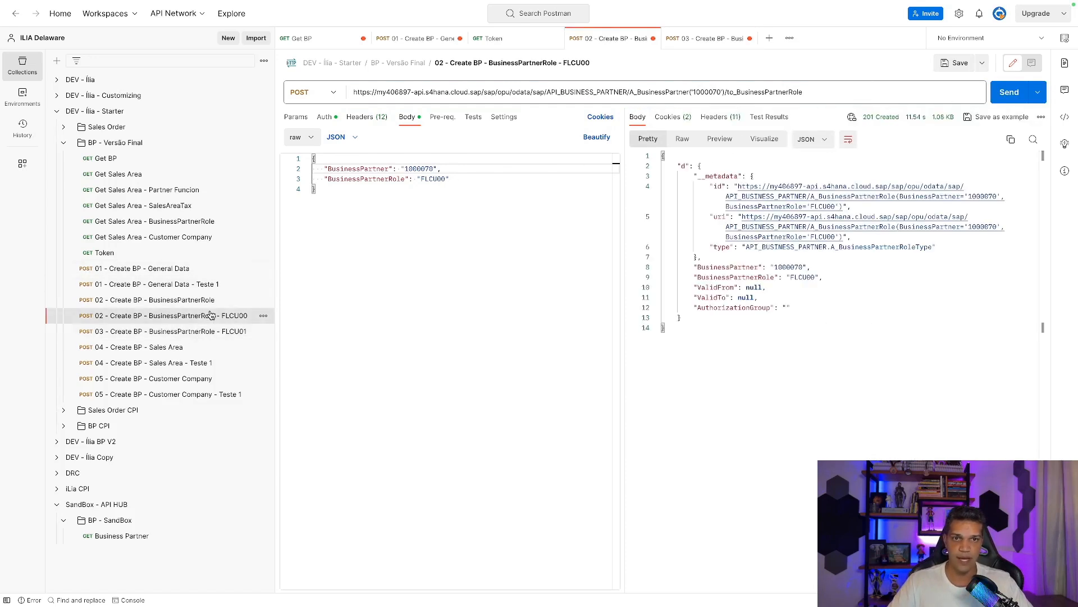
left_click(365, 120)
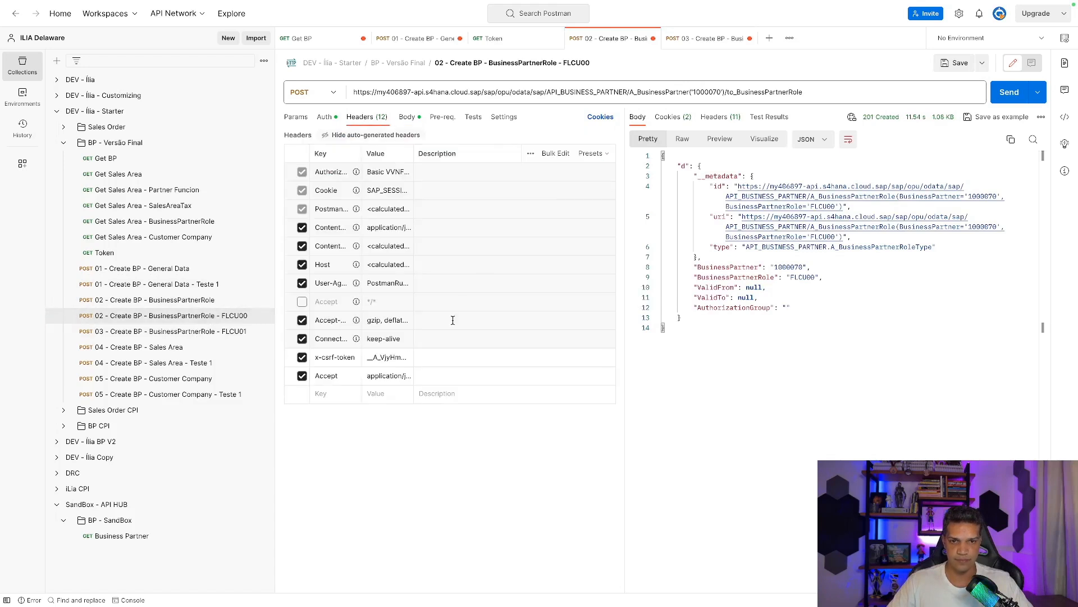
left_click(405, 358)
key("super+a")
key("super+c")
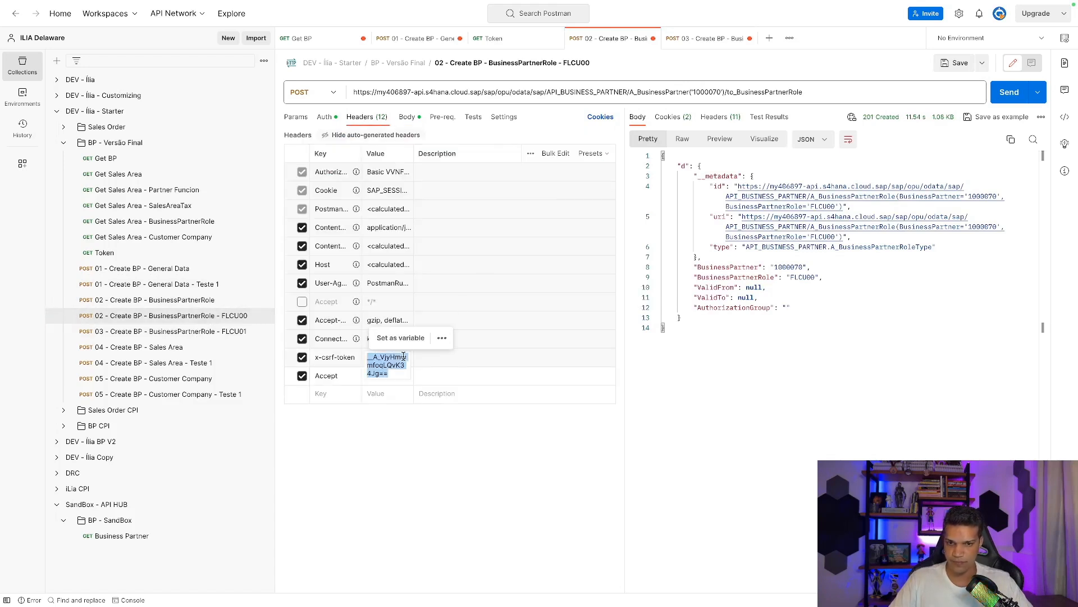
left_click(194, 338)
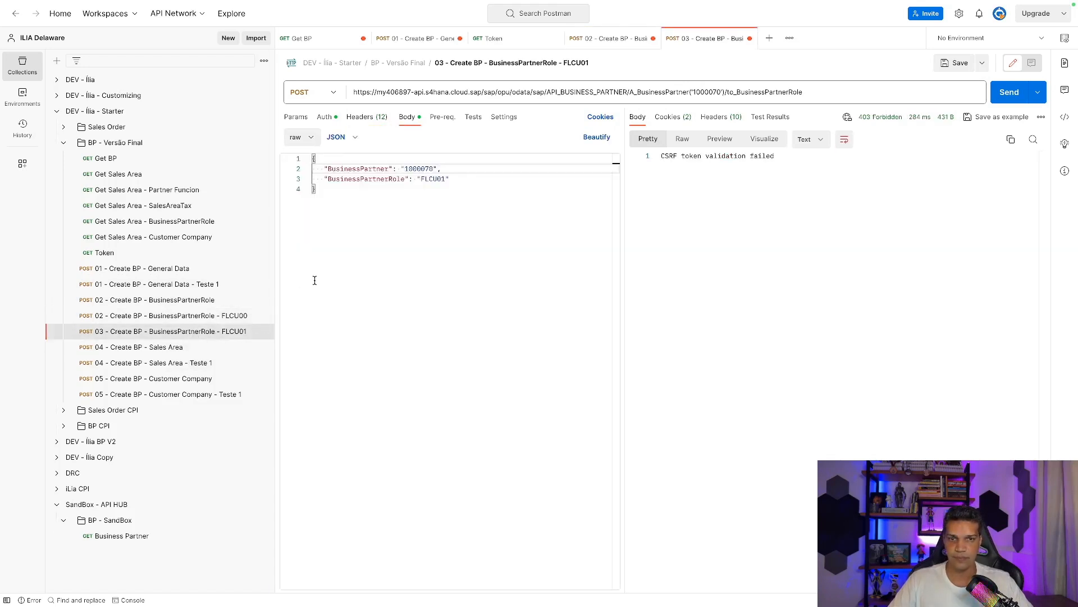
left_click(344, 121)
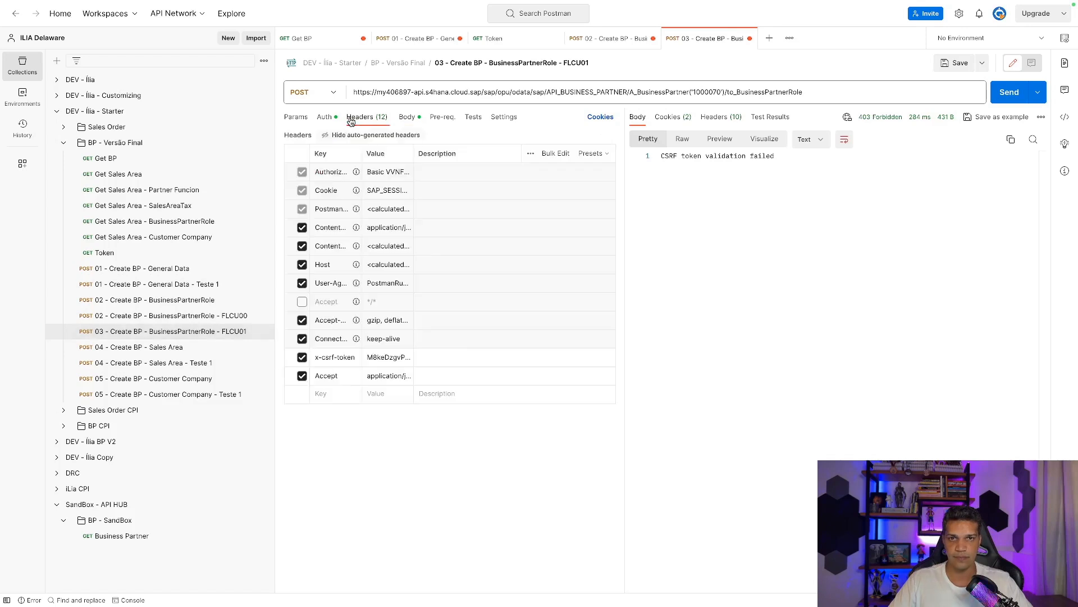
left_click(390, 356)
key("super+a")
key("super+v")
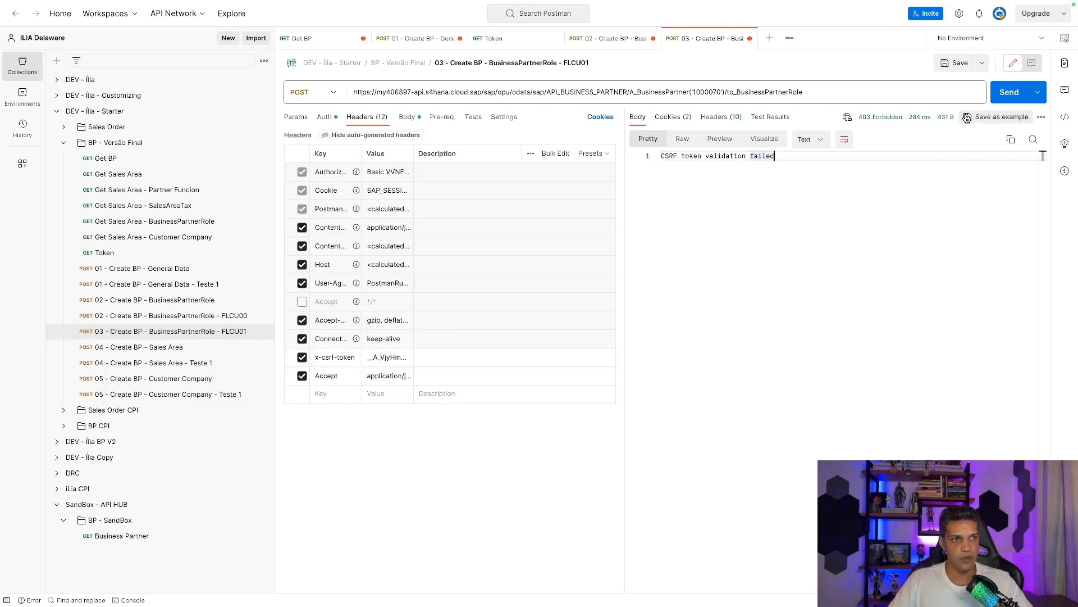
left_click(996, 97)
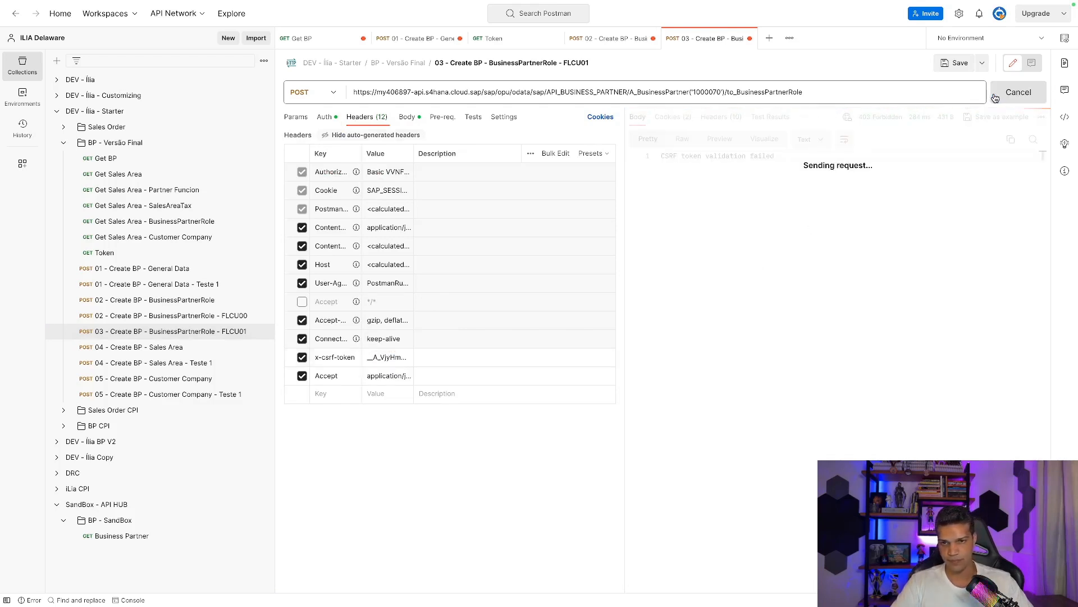
double_click(793, 268)
key("ctrl+c")
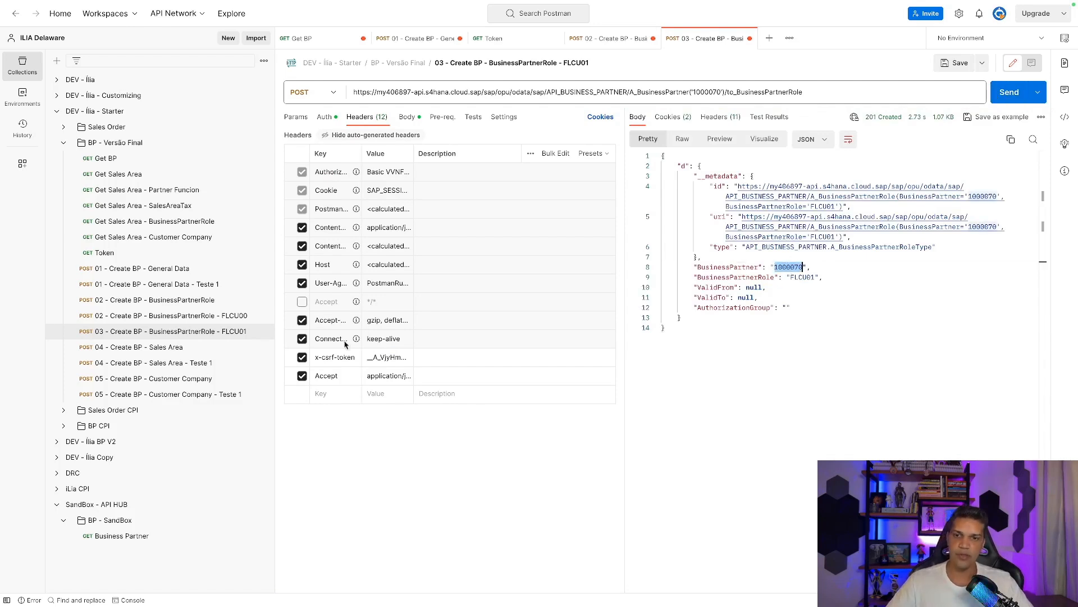
In Sales Area Teste 1, change 1000038 to 1000070 in the URL and body lines 22–38.
left_click(160, 363)
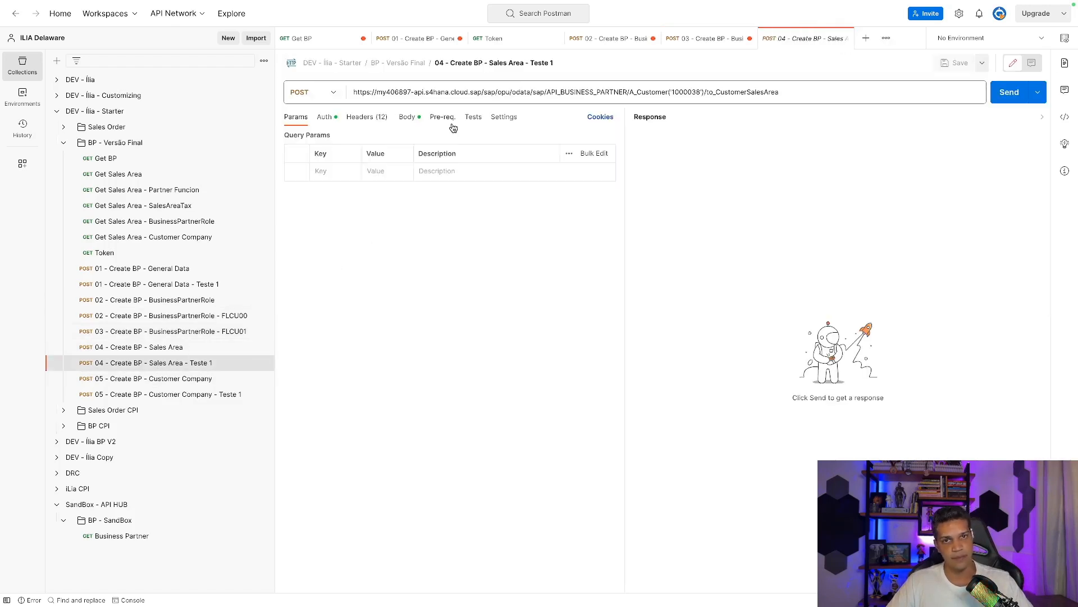
left_click(413, 117)
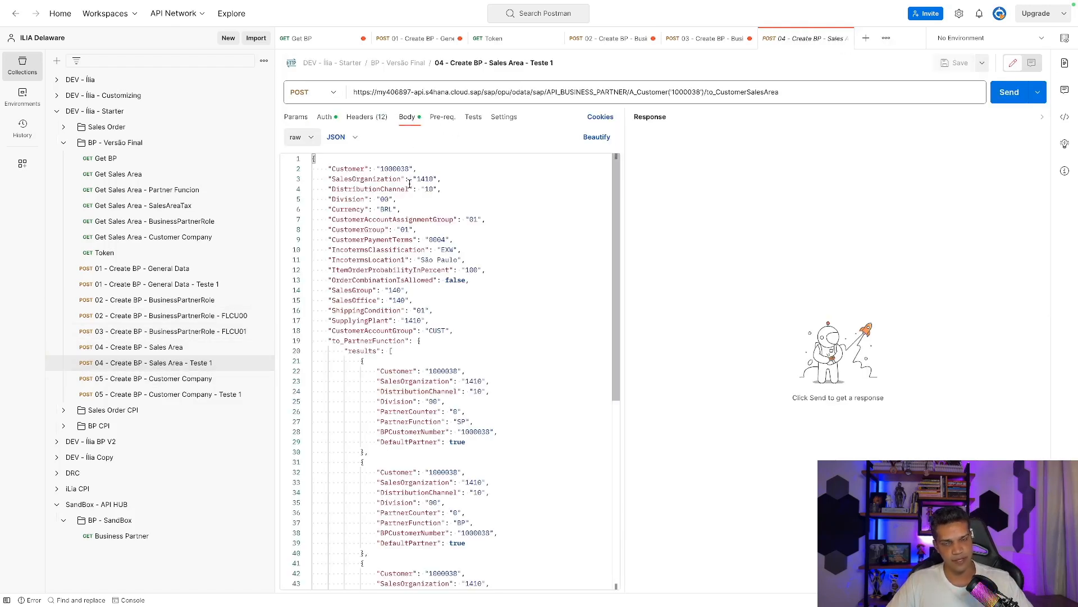
double_click(398, 169)
type("1000070")
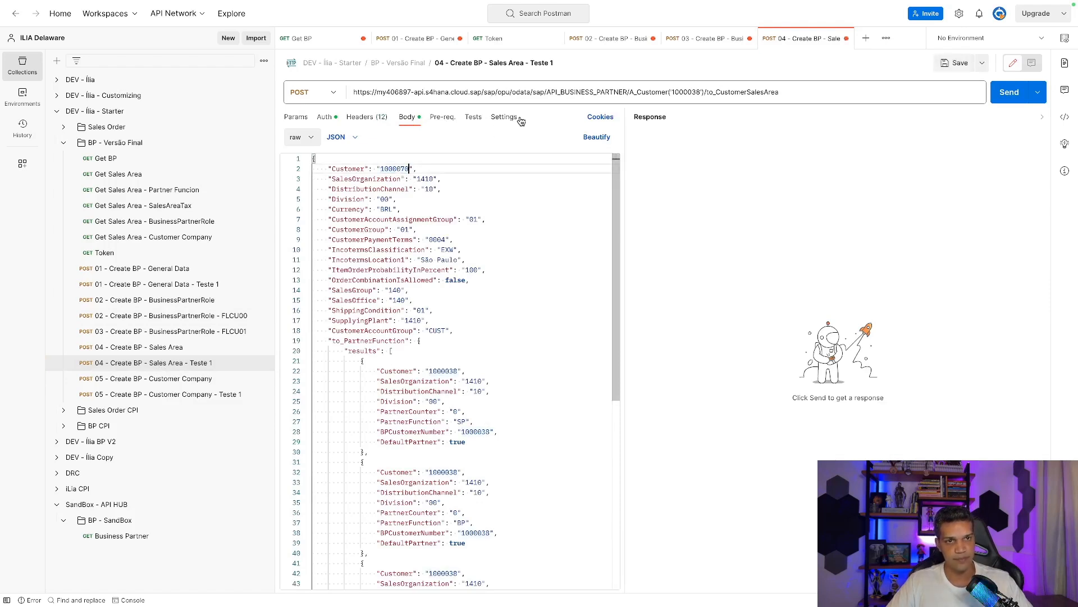
double_click(689, 92)
key("ctrl+v")
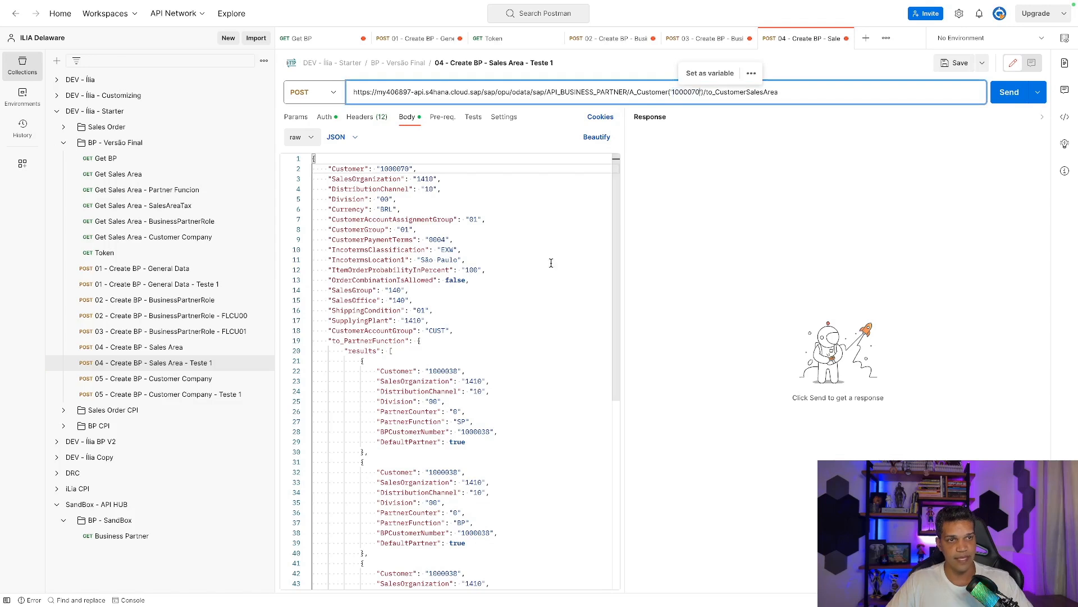
double_click(444, 370)
key("ctrl+v")
double_click(477, 431)
key("ctrl+v")
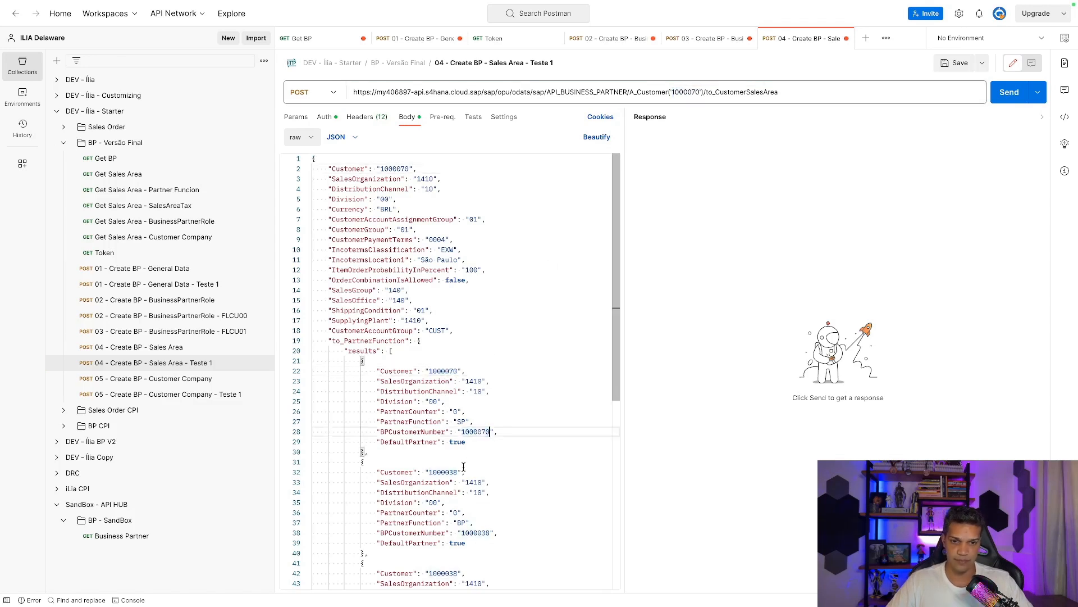
left_click(454, 471)
key("ctrl+v")
double_click(456, 471)
key("ctrl+v")
left_click_drag(491, 532, 462, 532)
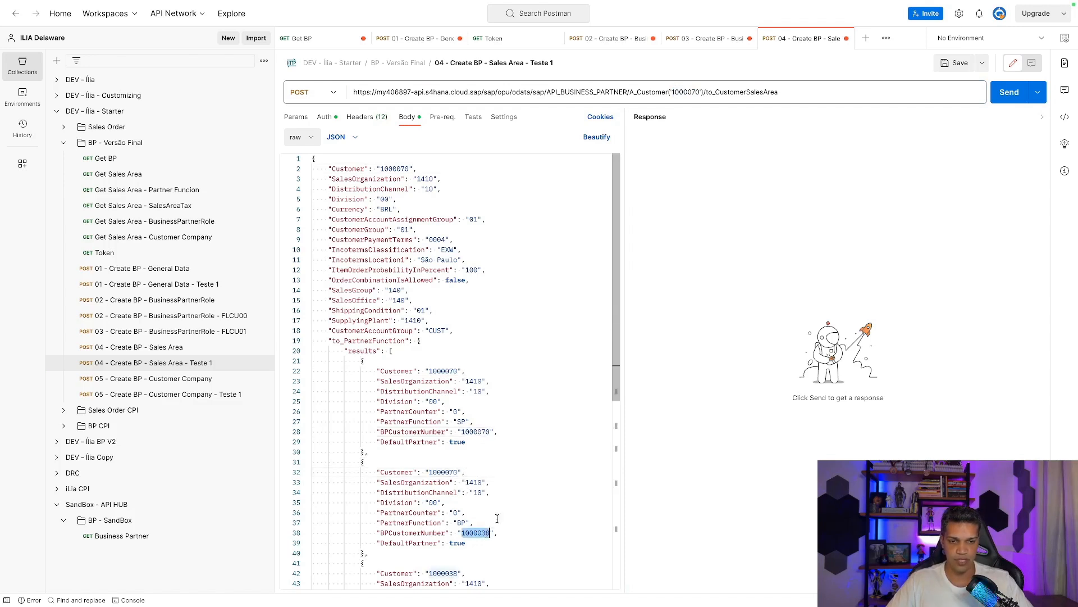
key("ctrl+v")
Replace the remaining 1000038 values on lines 42–58 and the tax Customer with 1000070.
scroll(506, 506, "down", 5)
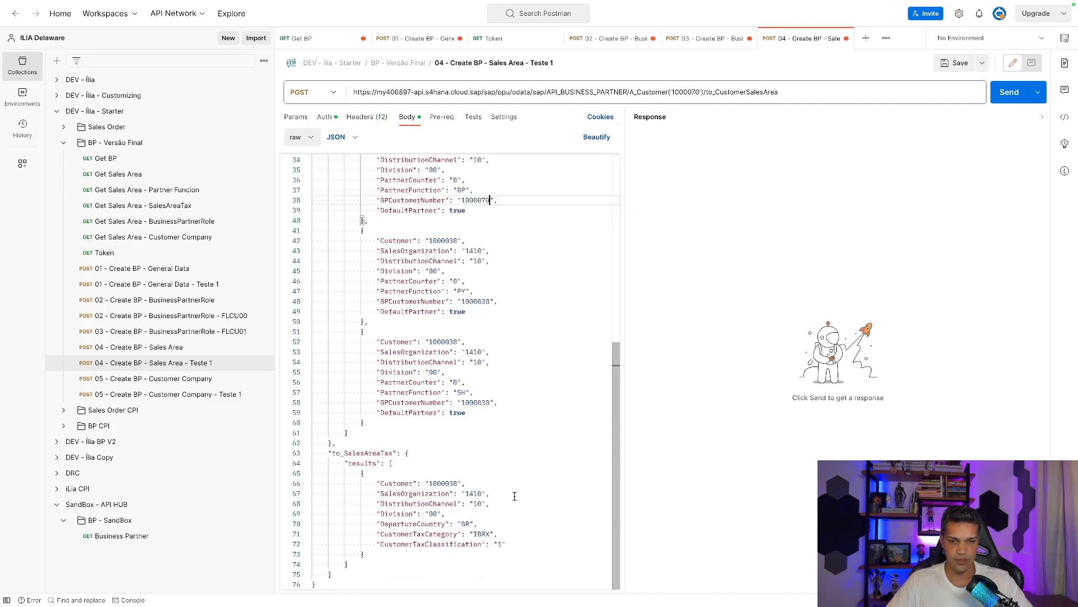
double_click(451, 342)
key("ctrl+v")
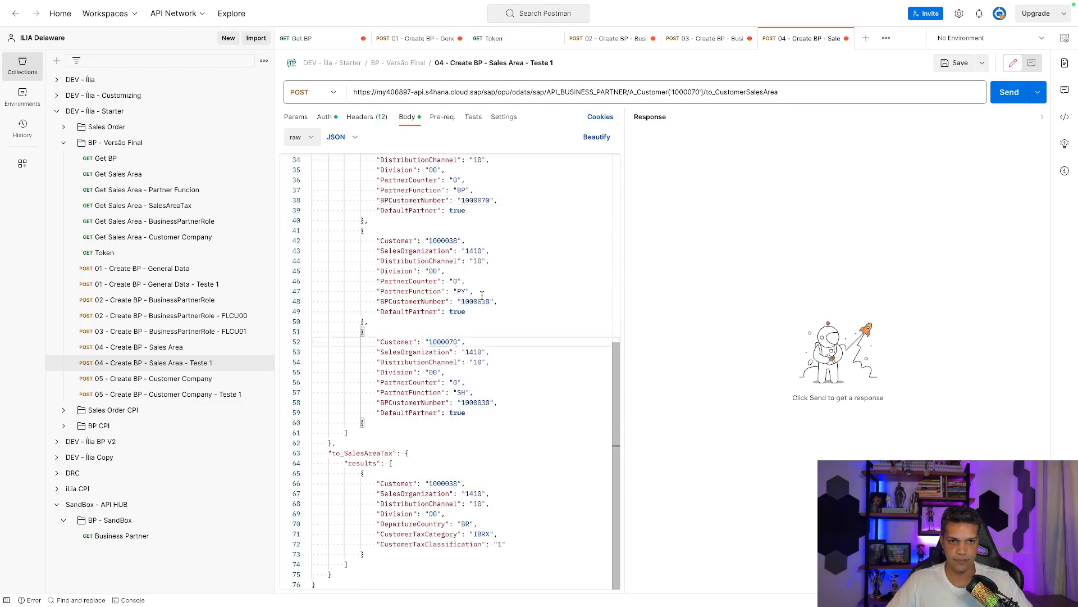
double_click(480, 302)
key("ctrl+v")
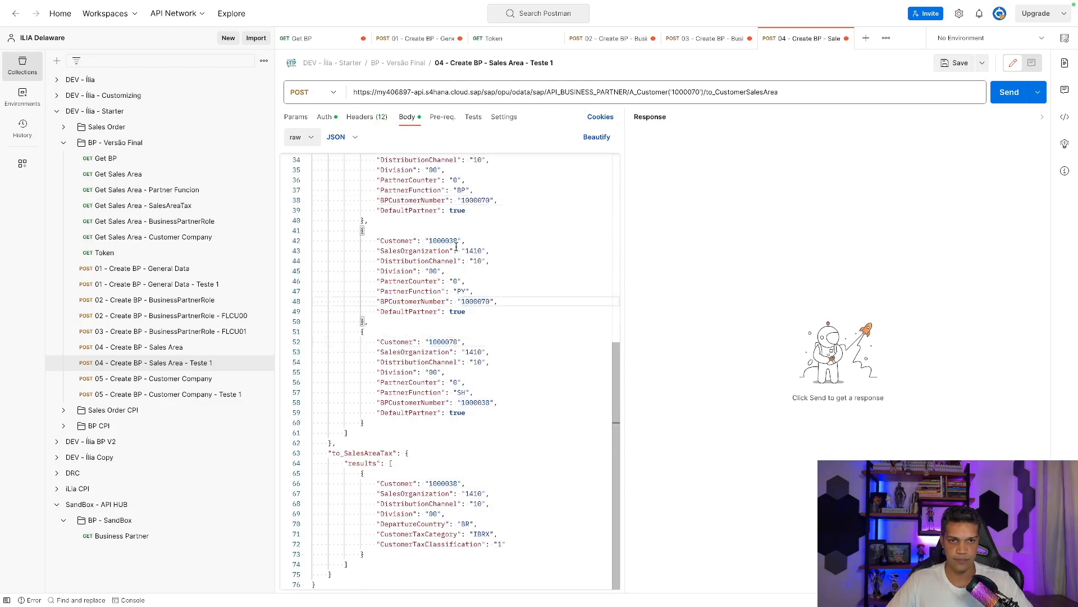
double_click(453, 242)
key("ctrl+v")
double_click(482, 403)
key("ctrl+v")
double_click(449, 483)
key("ctrl+v")
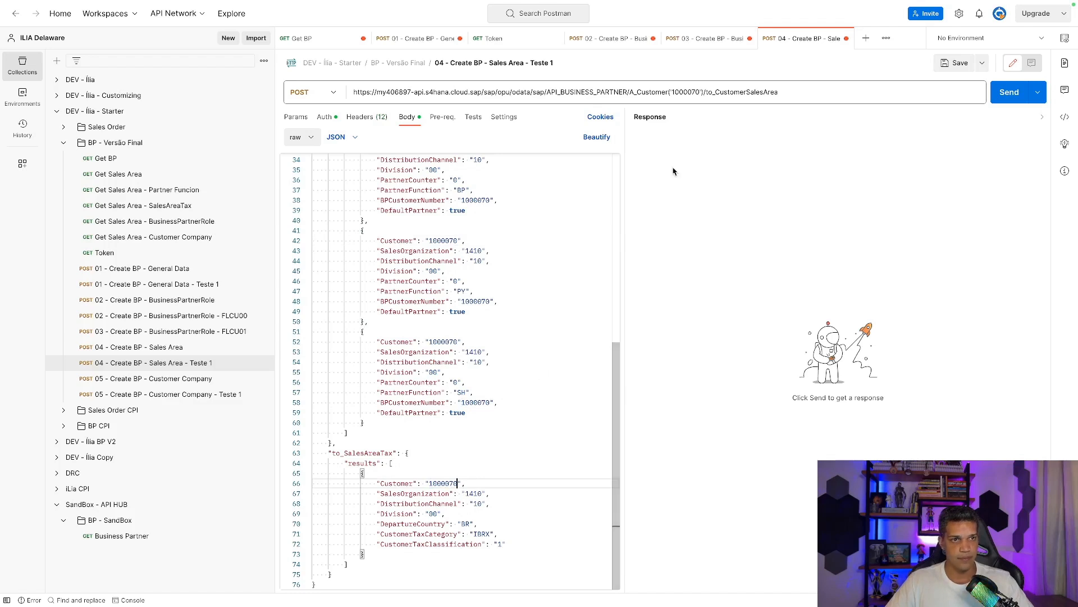
scroll(450, 281, "up", 3)
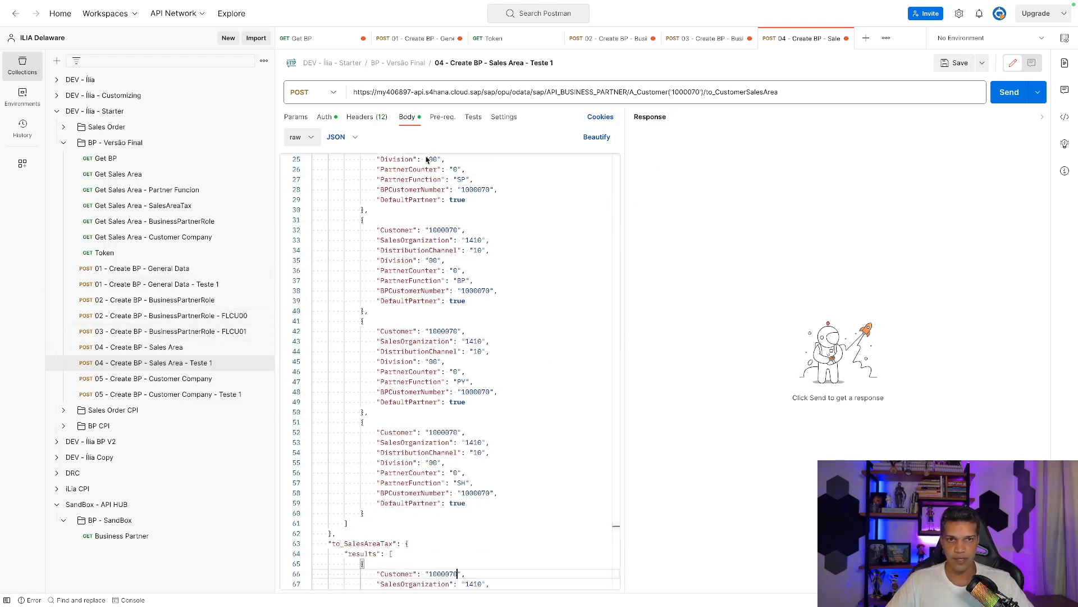
left_click(692, 42)
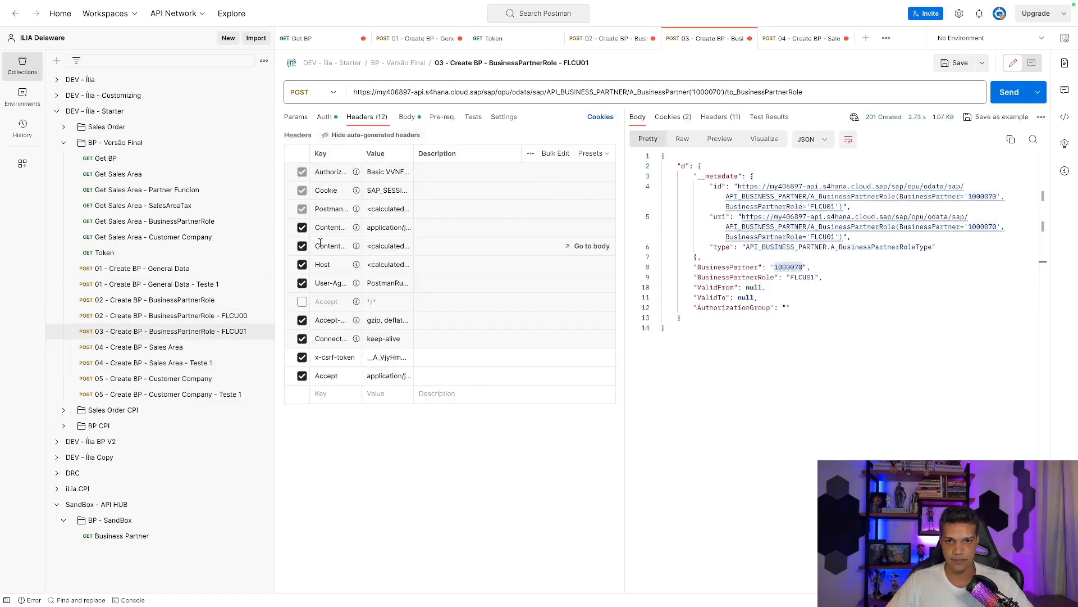
Paste tab 03's x-csrf-token into the Sales Area Teste 1 headers and send it, getting 201 Created.
triple_click(380, 361)
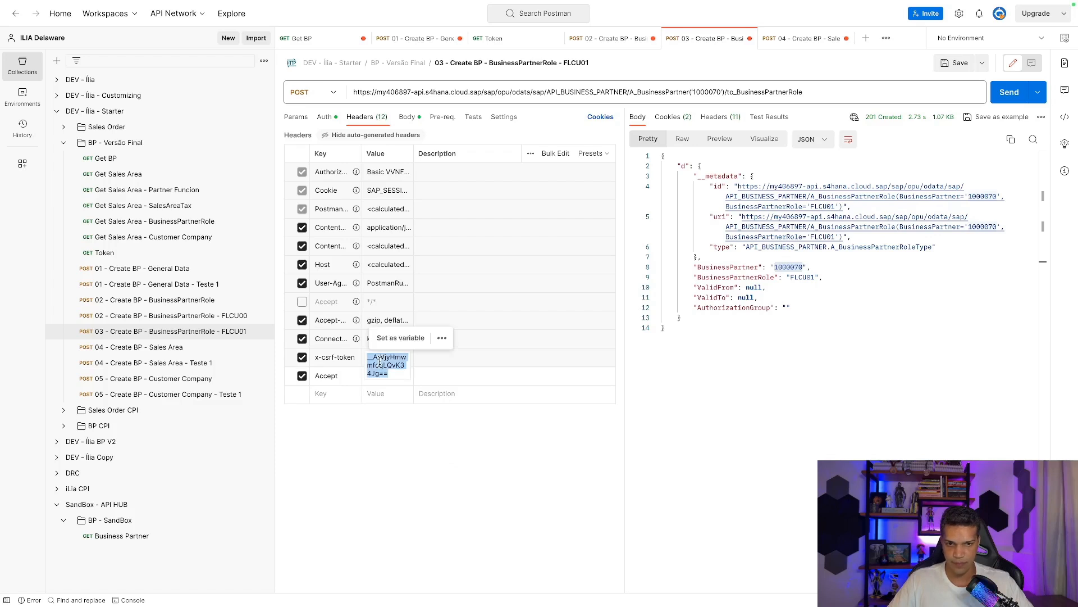
left_click(803, 40)
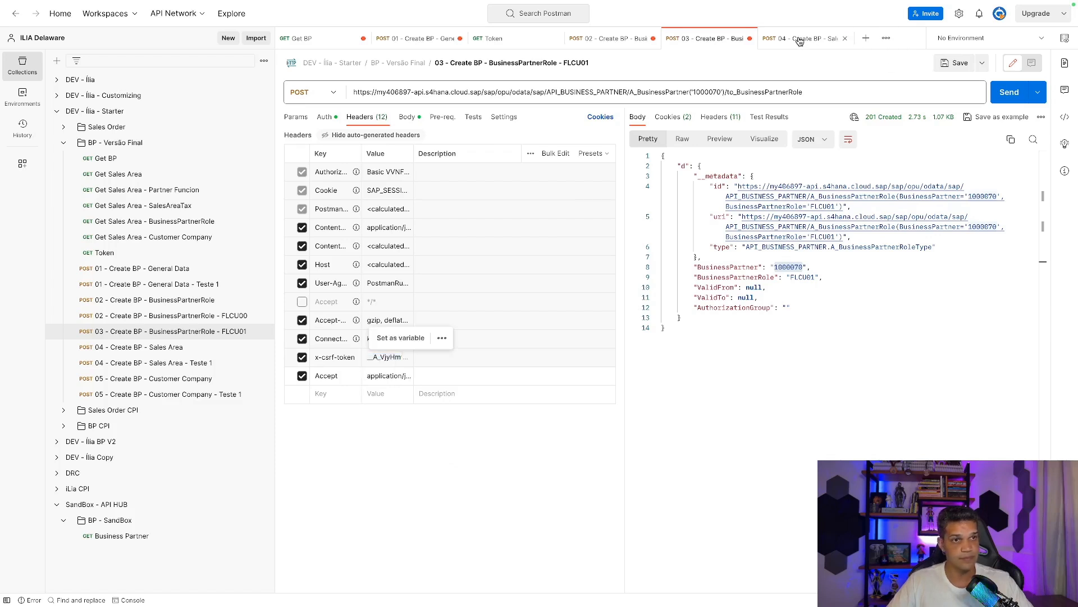
left_click(366, 116)
triple_click(387, 358)
key("ctrl+v")
triple_click(389, 358)
key("ctrl+v")
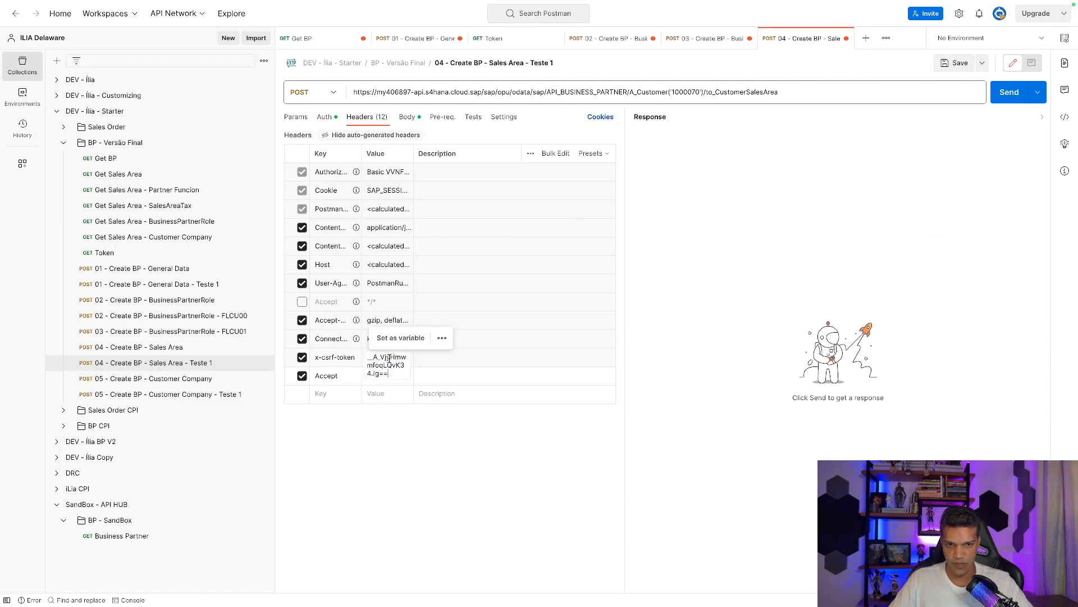
left_click(1008, 102)
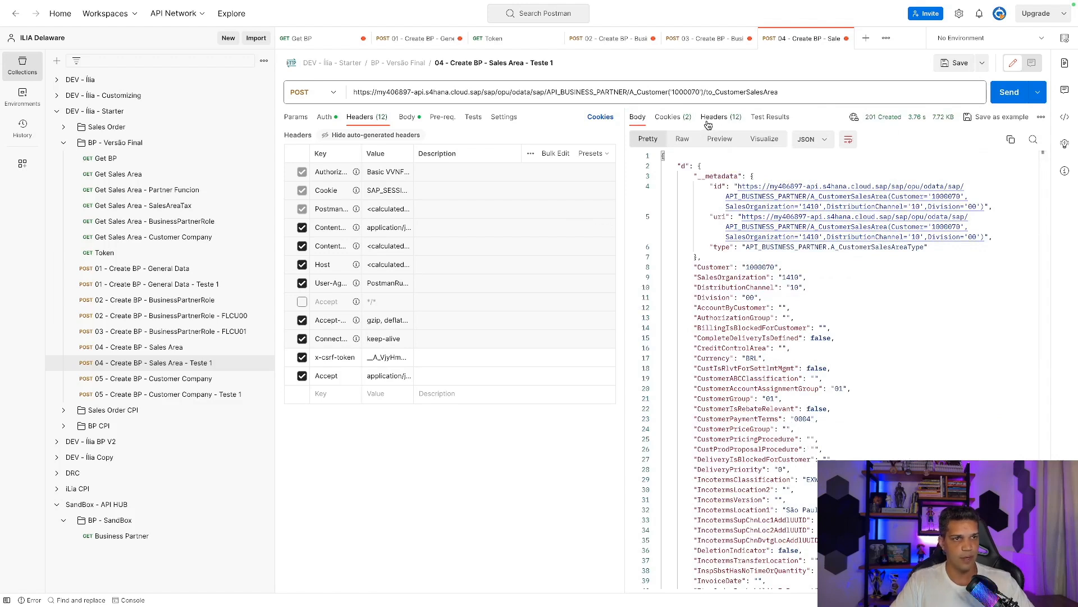
scroll(781, 238, "down", 3)
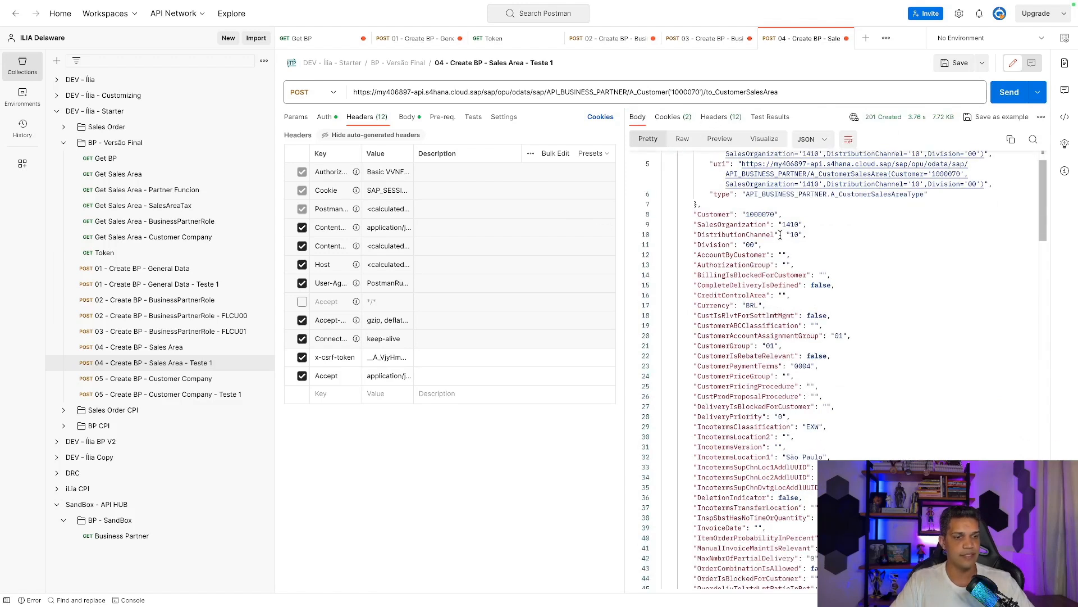
scroll(782, 239, "up", 3)
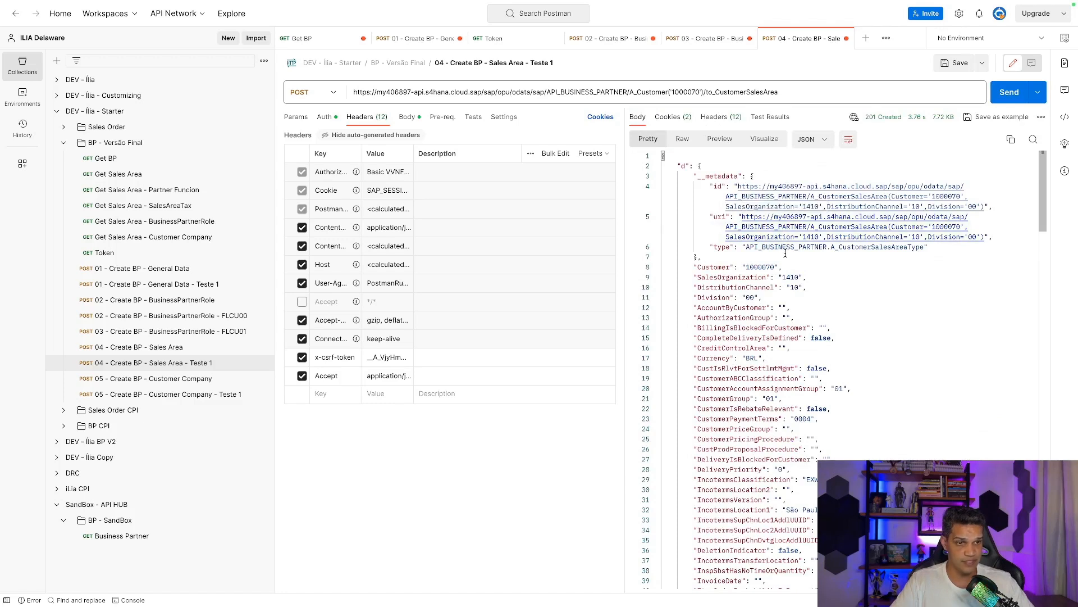
Replace customer 1000036 with 1000070 in the Customer Company Teste 1 body and URL.
left_click(195, 396)
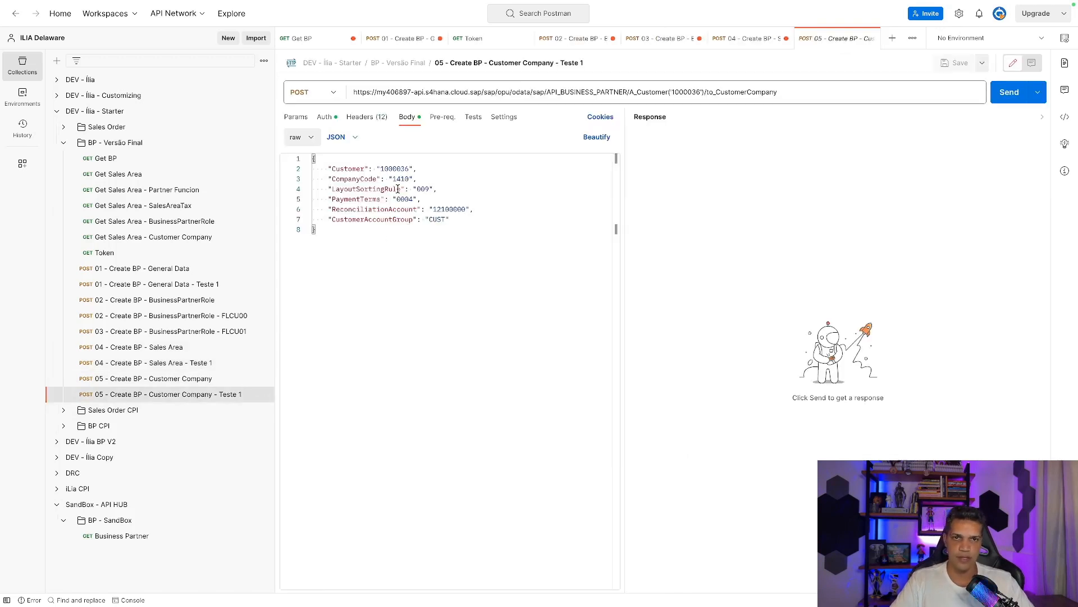
left_click(741, 35)
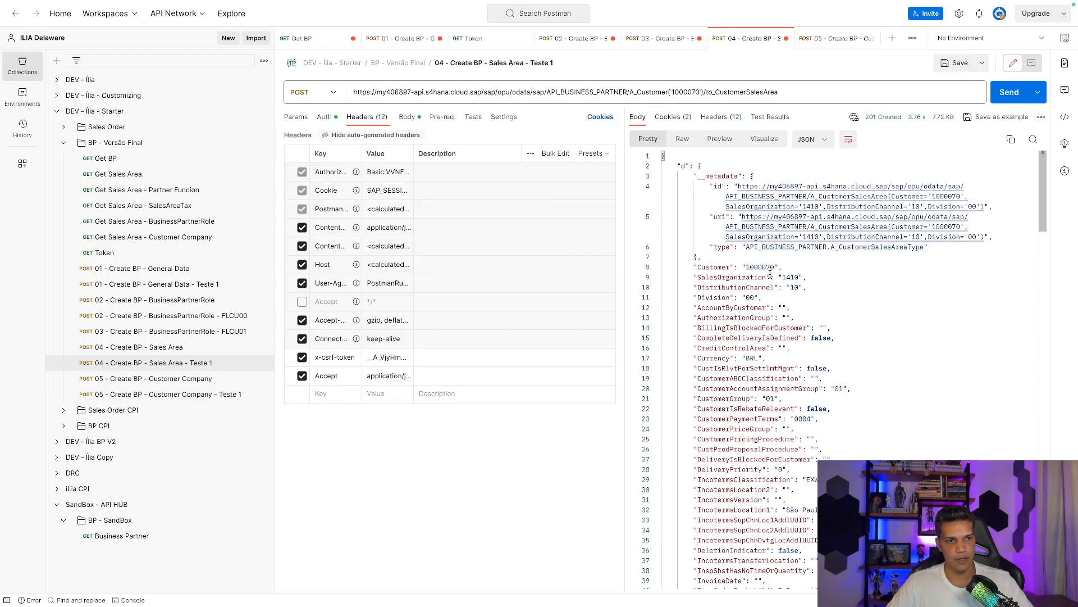
double_click(764, 267)
key("ctrl+c")
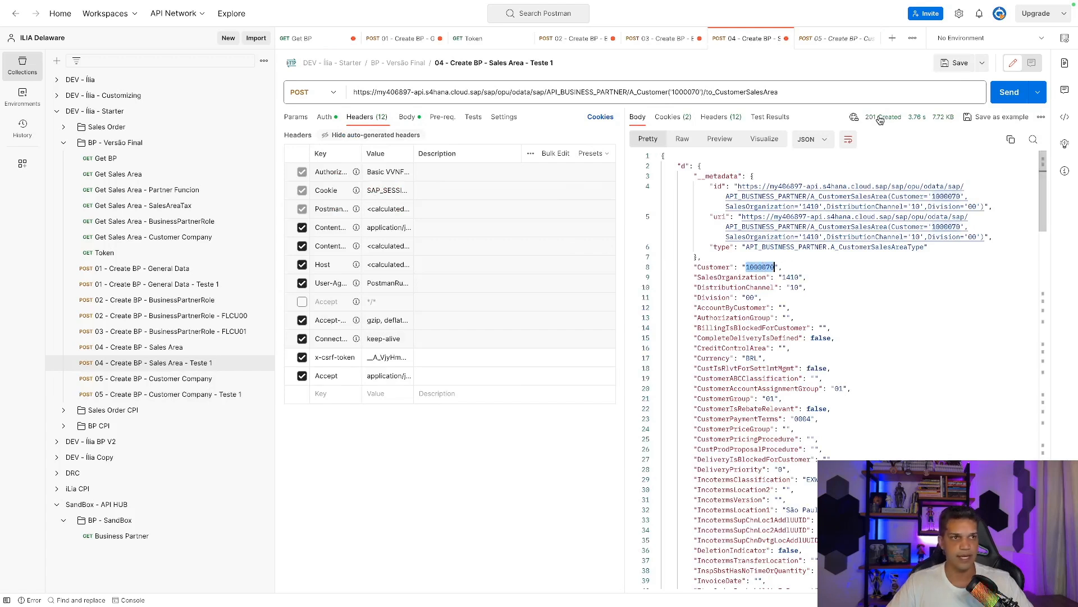
left_click(837, 40)
double_click(396, 169)
key("ctrl+v")
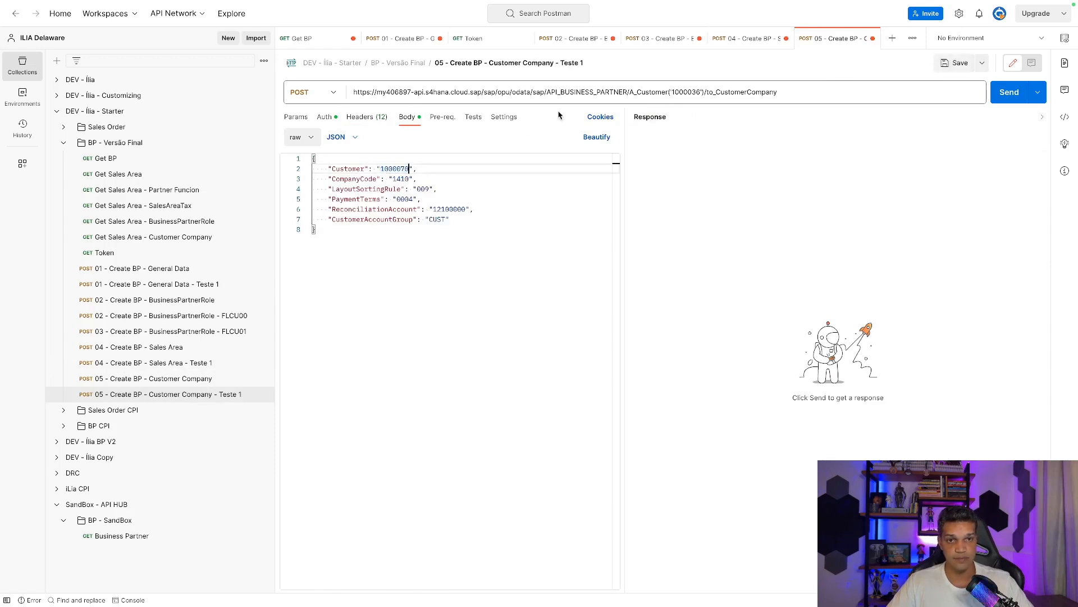
double_click(691, 92)
key("ctrl+v")
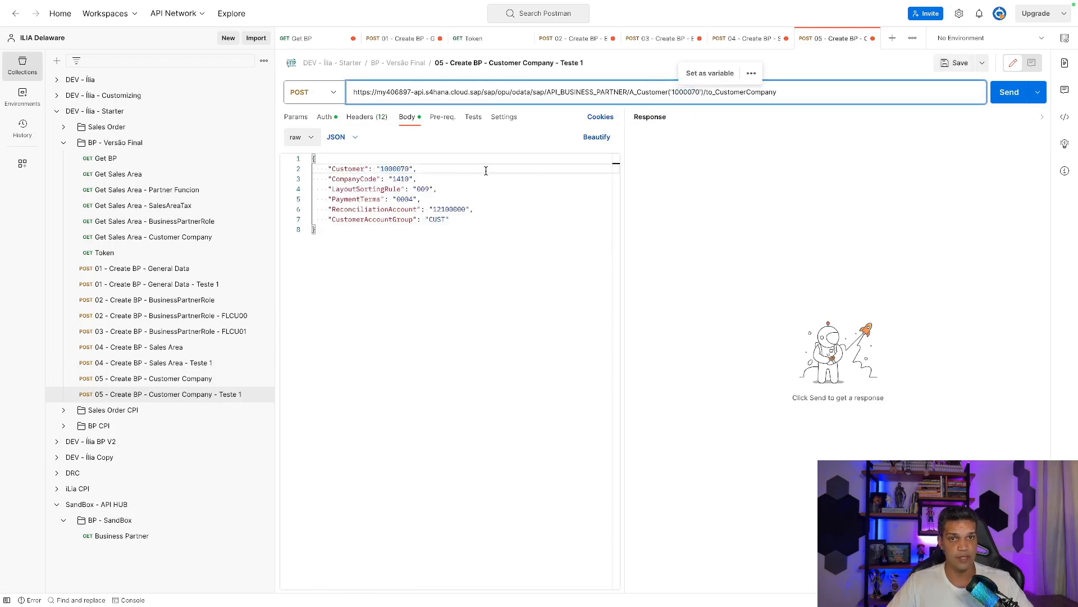
Paste the Sales Area request's x-csrf-token into the headers and send, getting 201 Created.
left_click(367, 117)
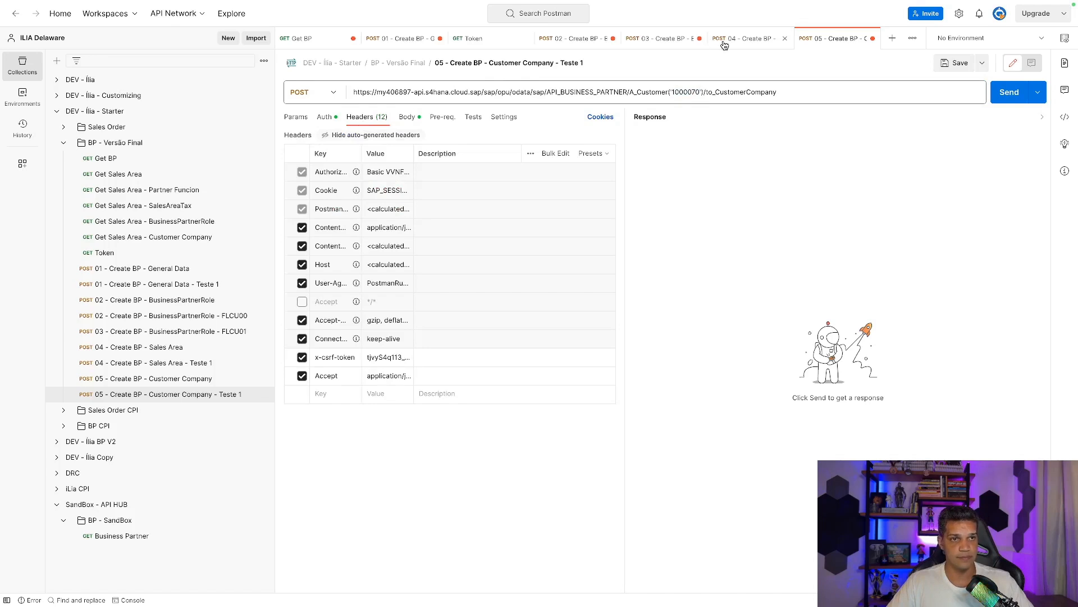
left_click(744, 38)
left_click(375, 359)
key("ctrl+a")
left_click(836, 38)
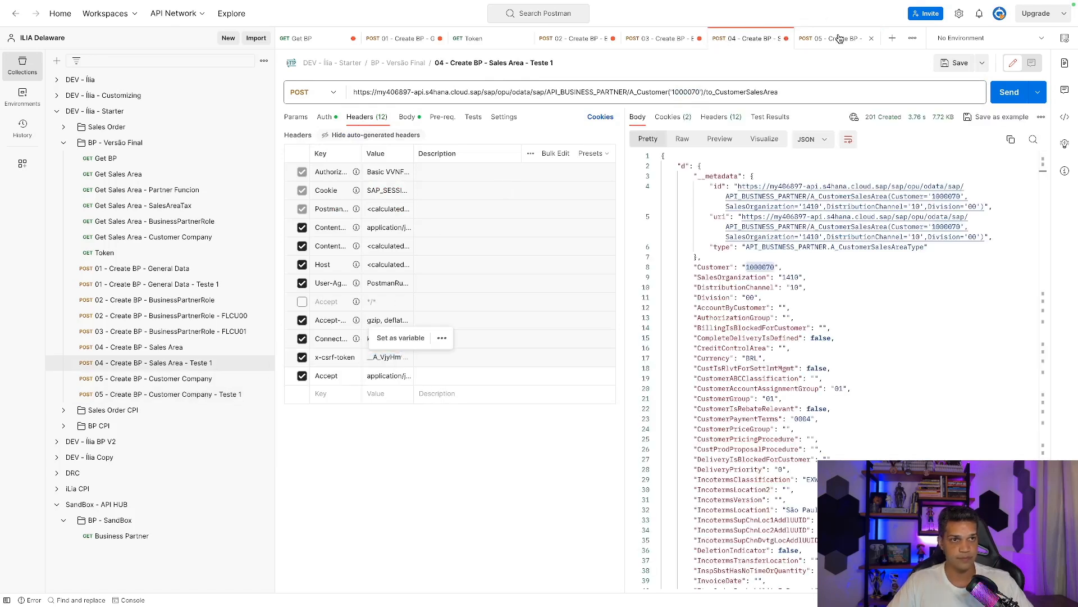
left_click(393, 358)
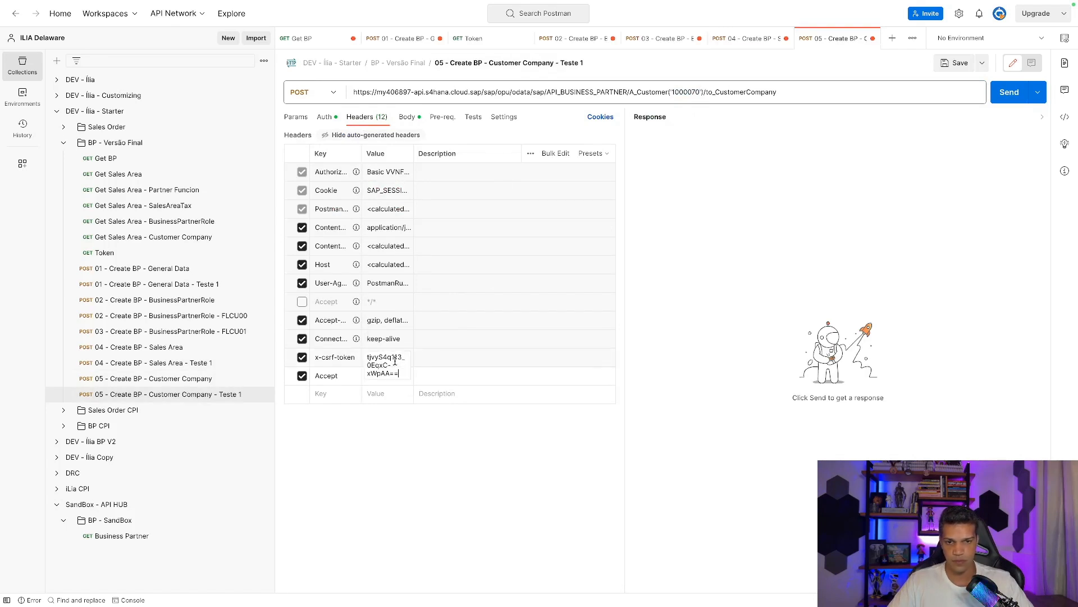
key("ctrl+a")
key("ctrl+v")
left_click(897, 179)
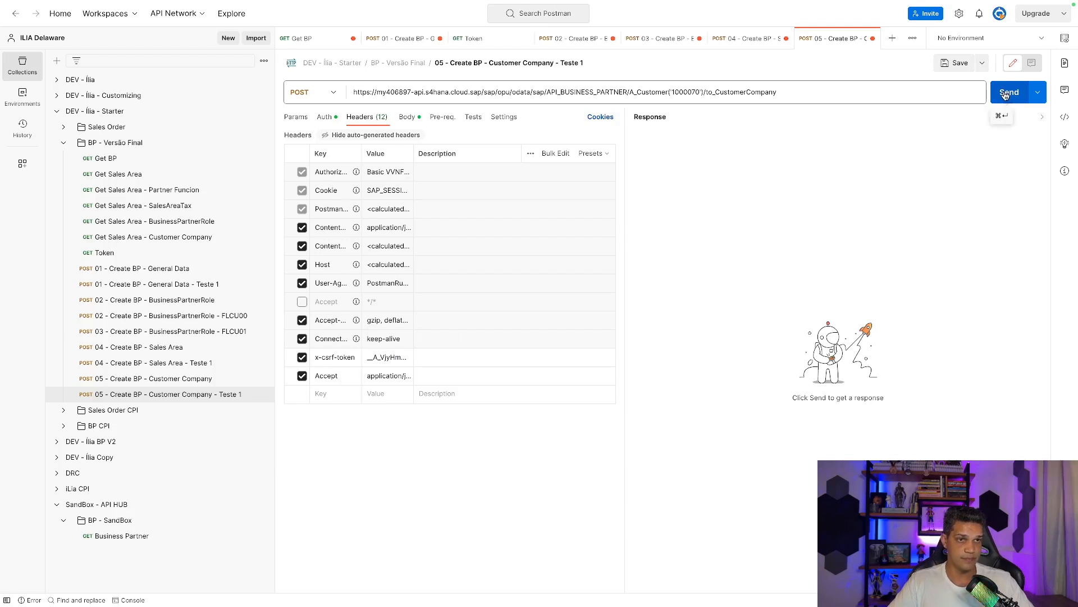
left_click(1006, 94)
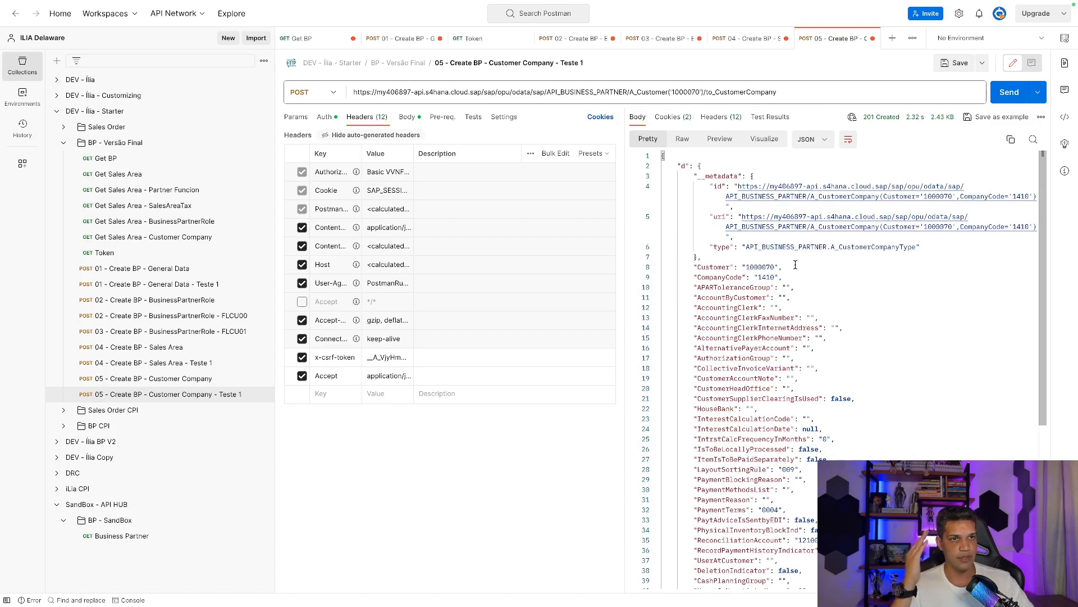
scroll(795, 264, "down", 2)
scroll(795, 265, "up", 1)
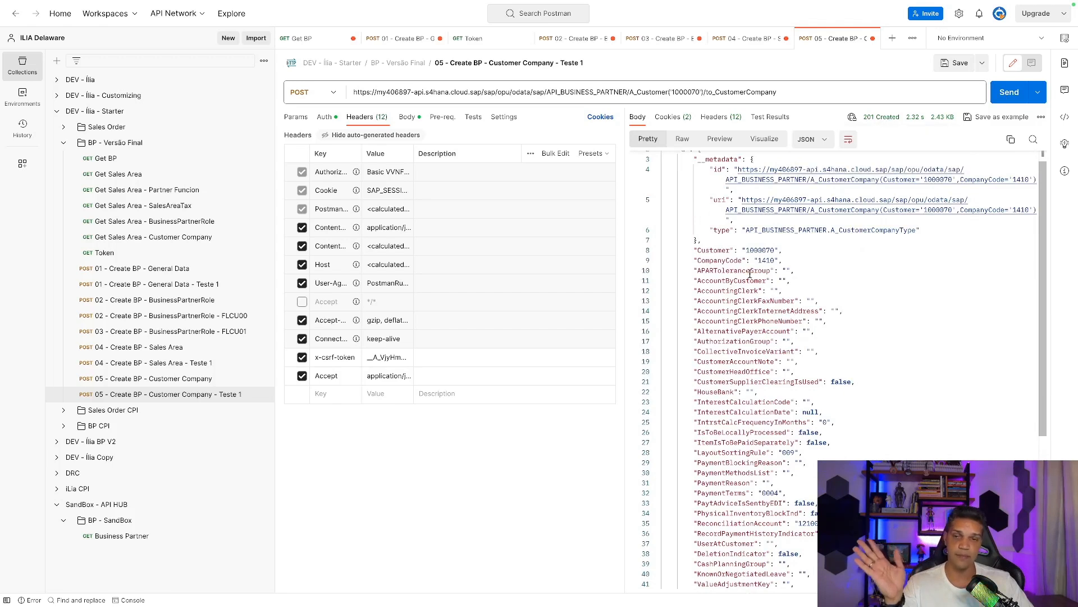
left_click(108, 158)
scroll(899, 253, "down", 10)
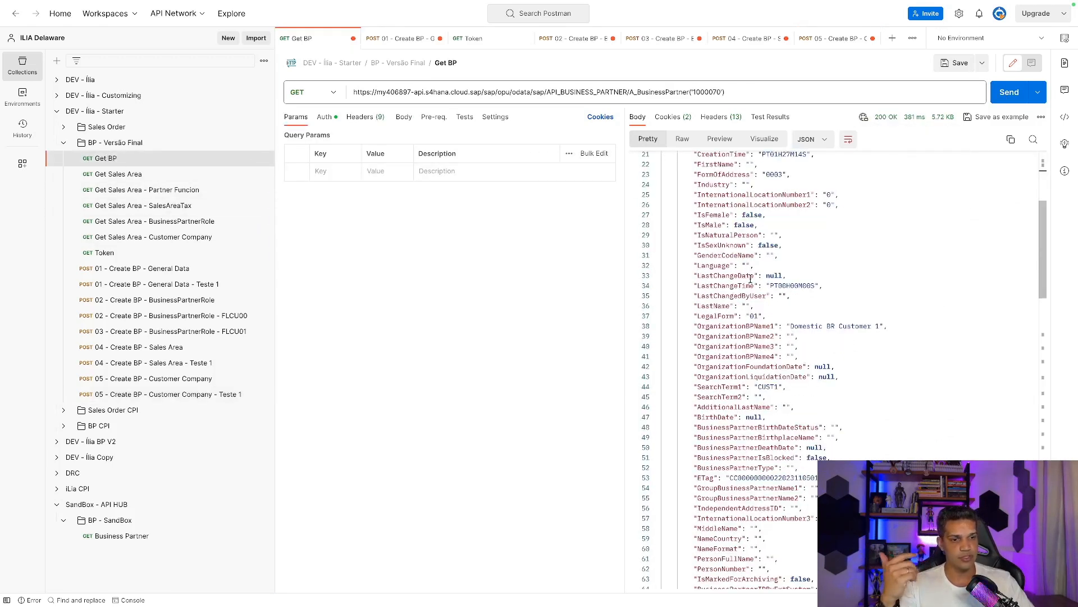
scroll(901, 193, "up", 10)
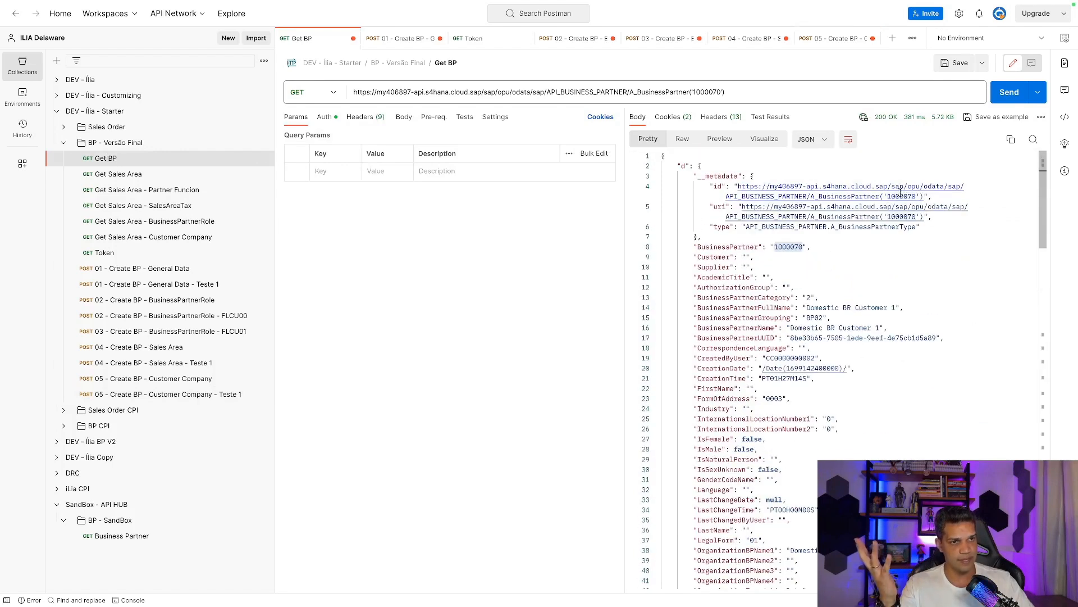
left_click(1014, 91)
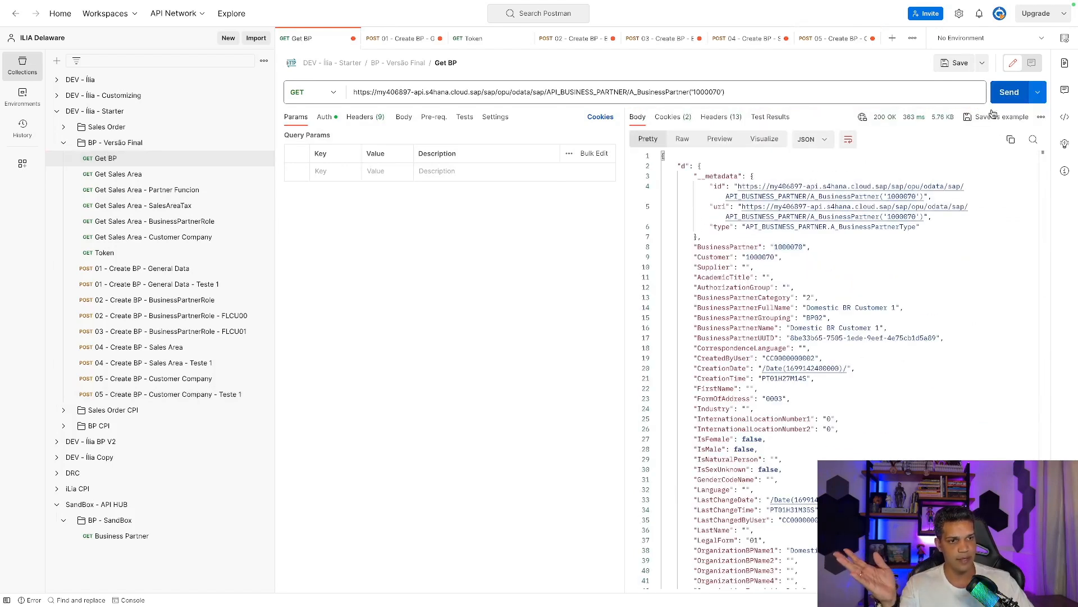
scroll(905, 219, "down", 5)
scroll(906, 219, "down", 6)
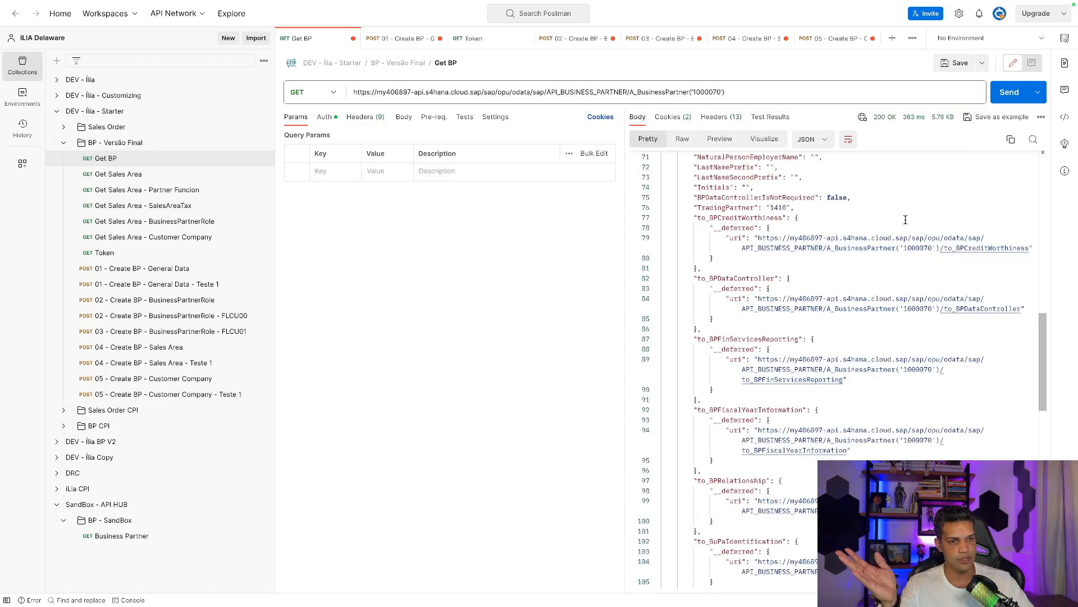
scroll(905, 219, "down", 10)
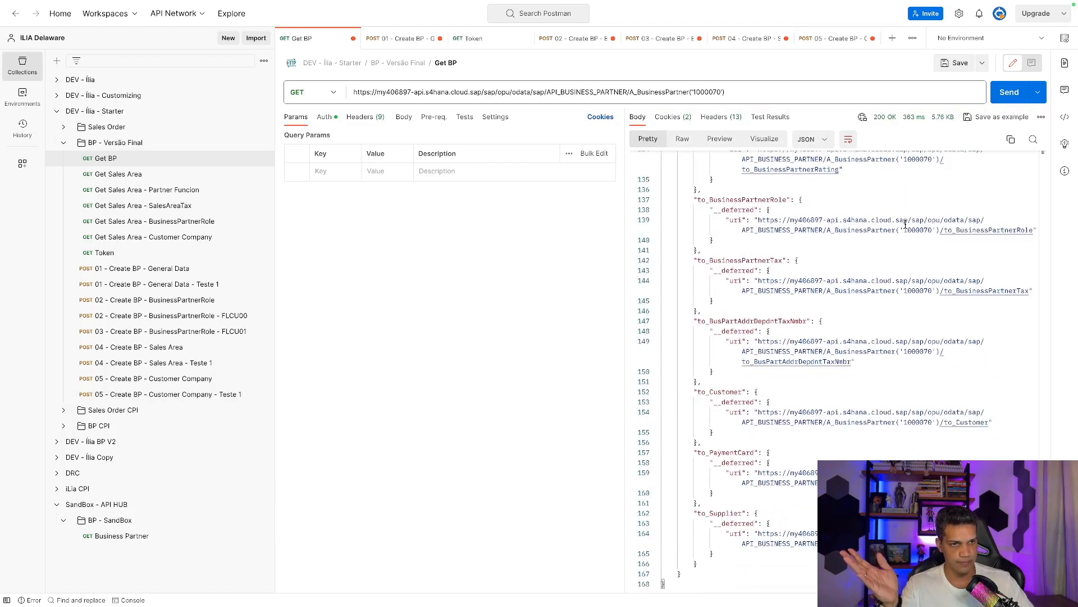
scroll(906, 225, "up", 20)
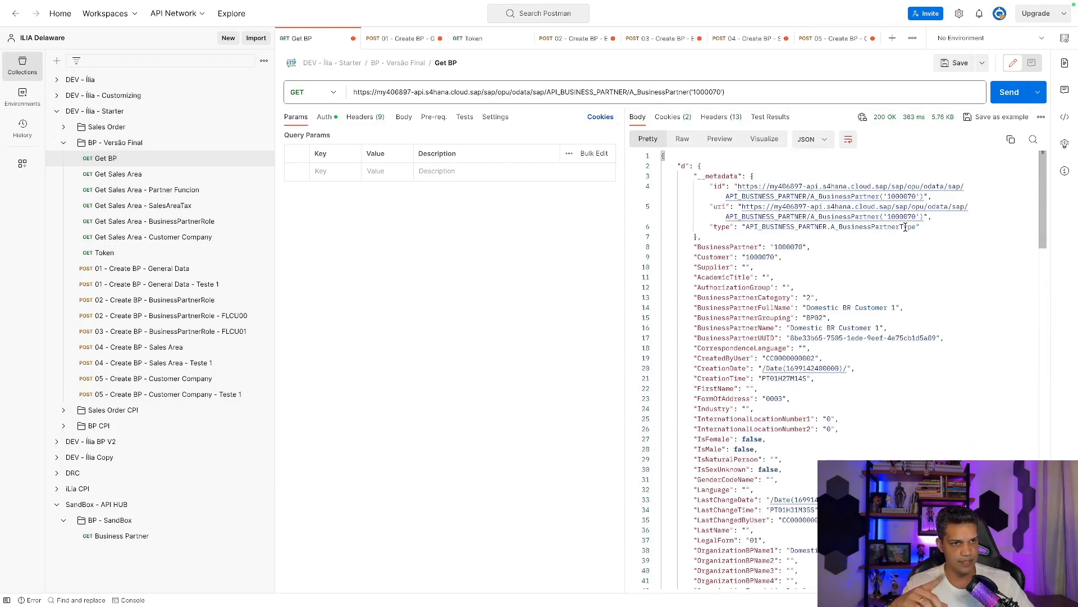
scroll(906, 226, "down", 3)
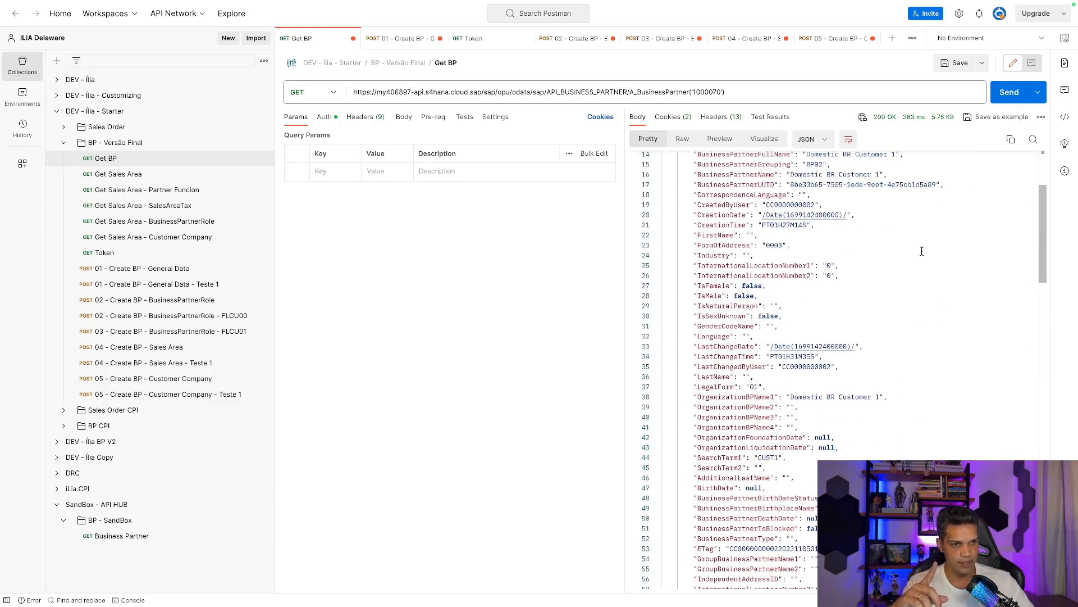
scroll(922, 251, "down", 12)
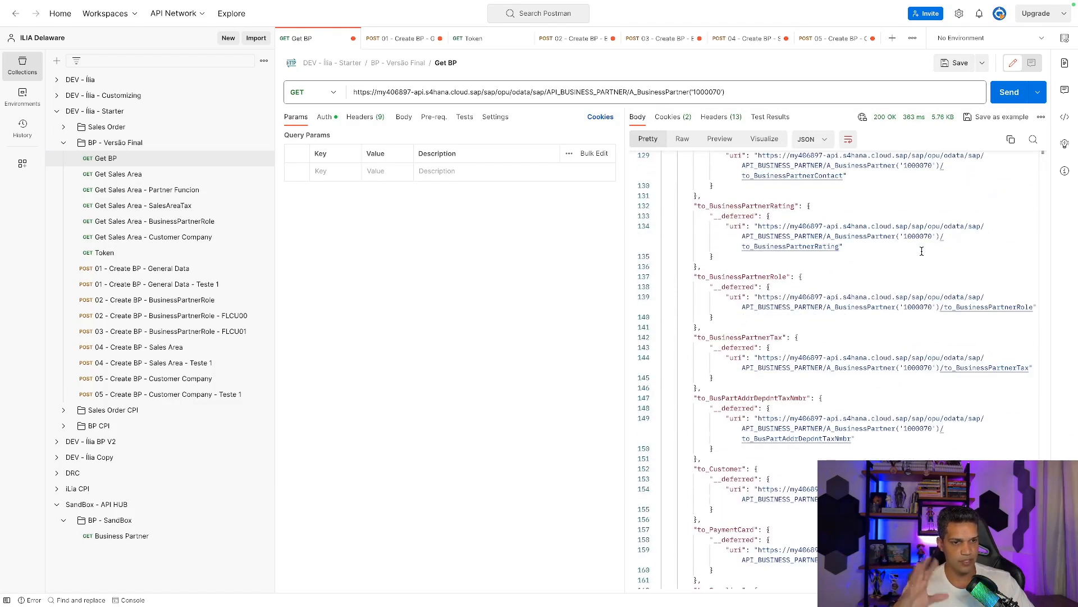
scroll(922, 251, "down", 3)
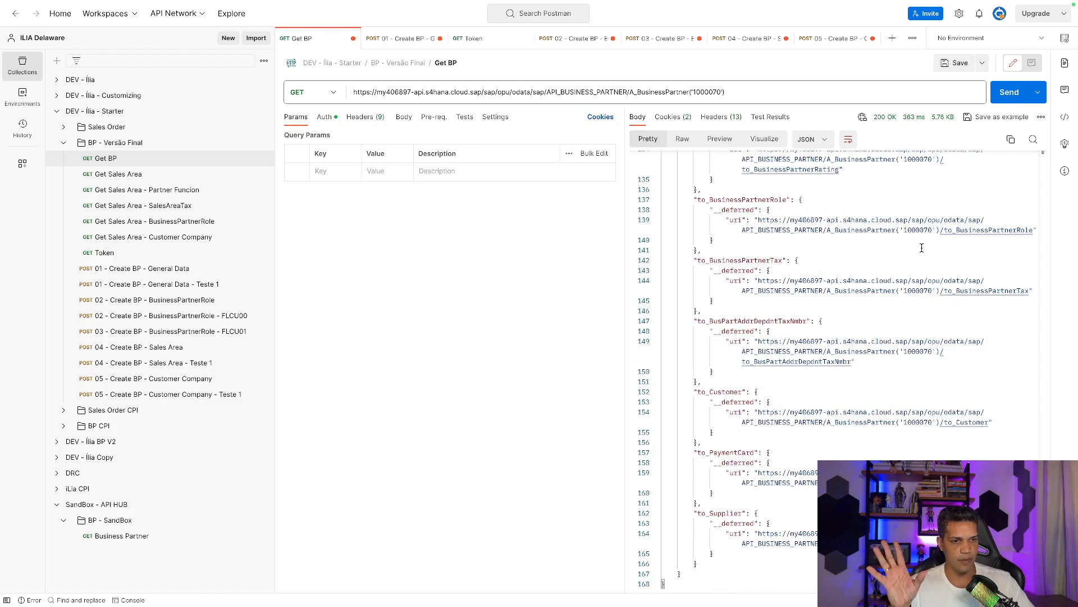
scroll(927, 240, "up", 6)
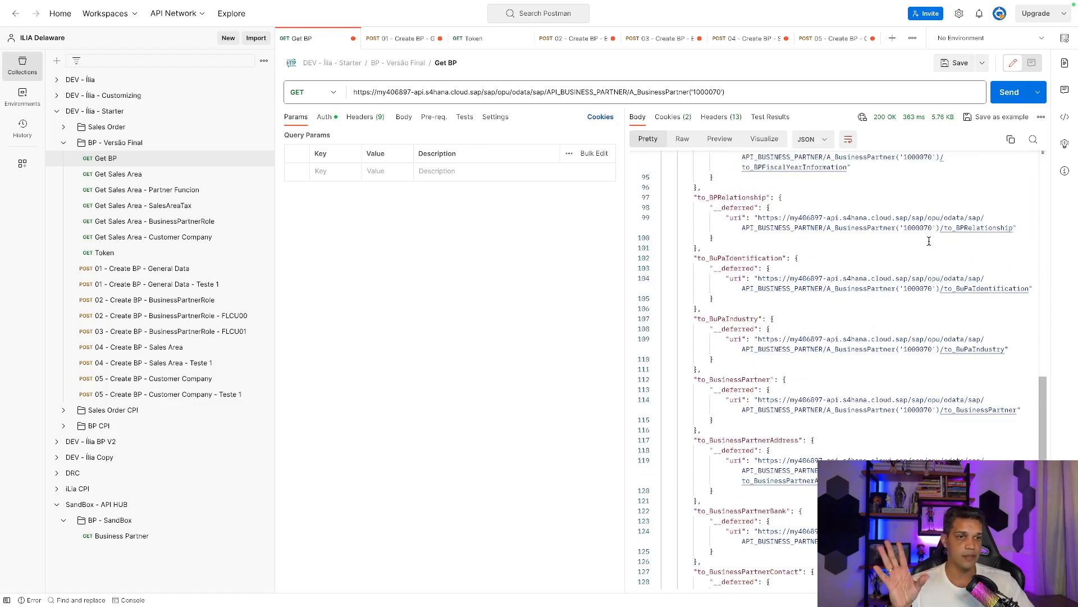
scroll(929, 240, "up", 5)
scroll(929, 240, "down", 8)
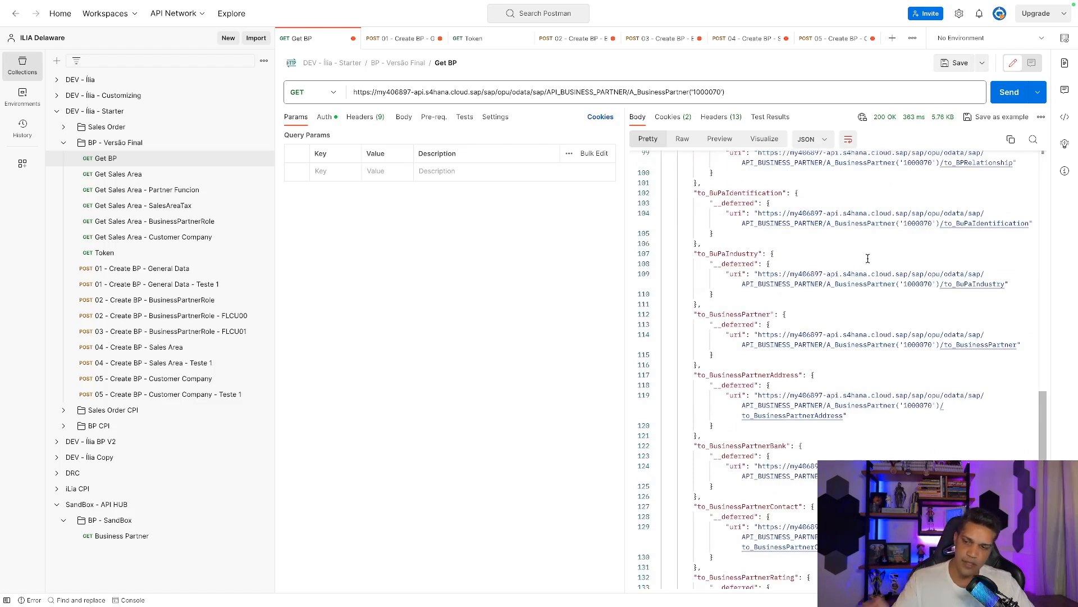
Return to the Chrome Try Out page and collapse the Business Partner endpoint group.
key("ctrl+Right")
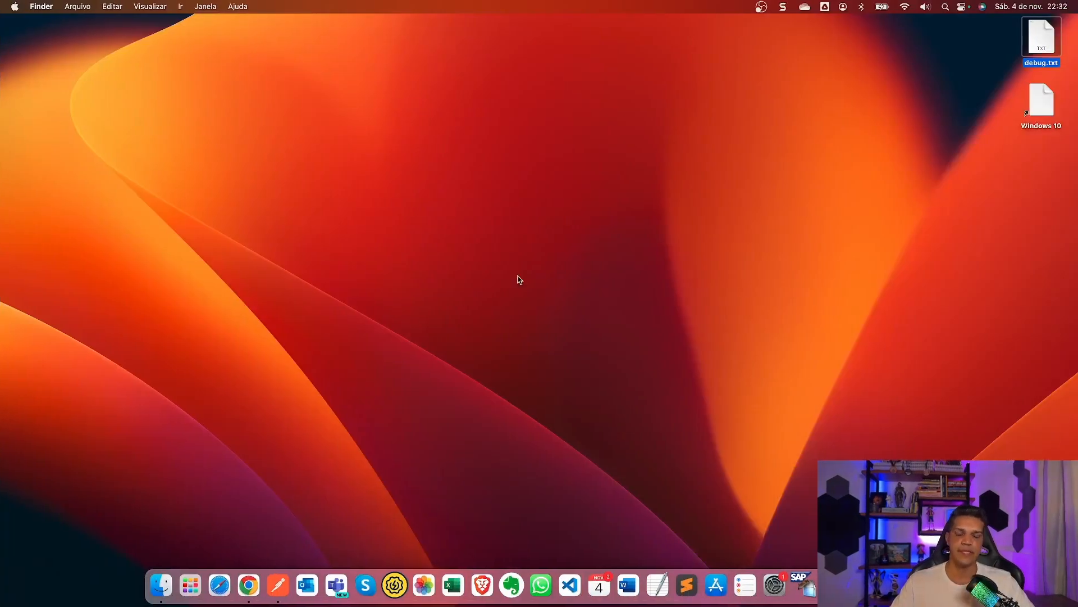
key("ctrl+Left")
key("ctrl+Left")
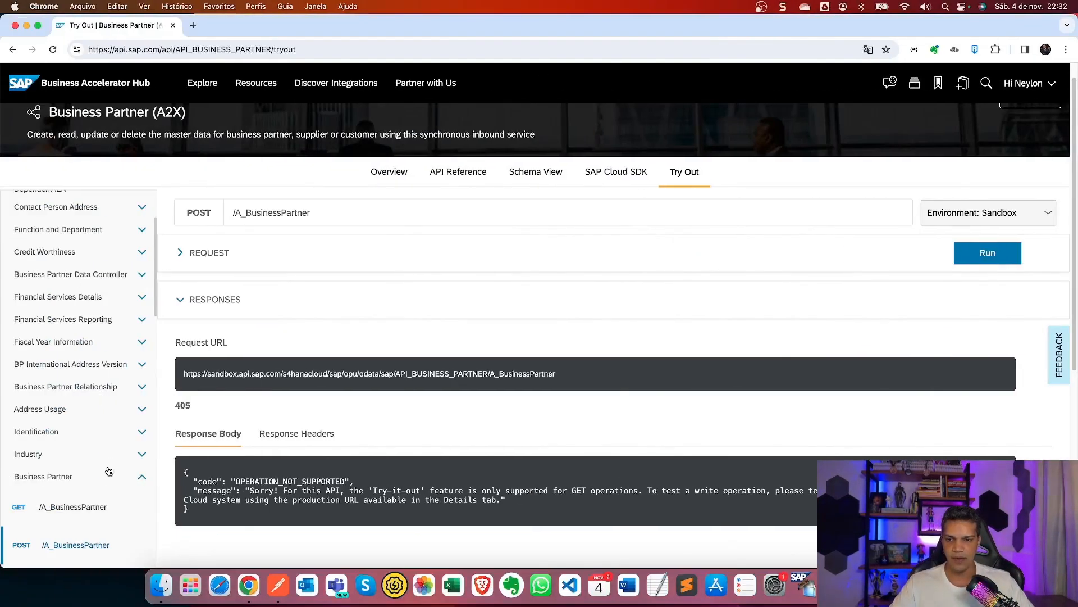
scroll(109, 471, "down", 8)
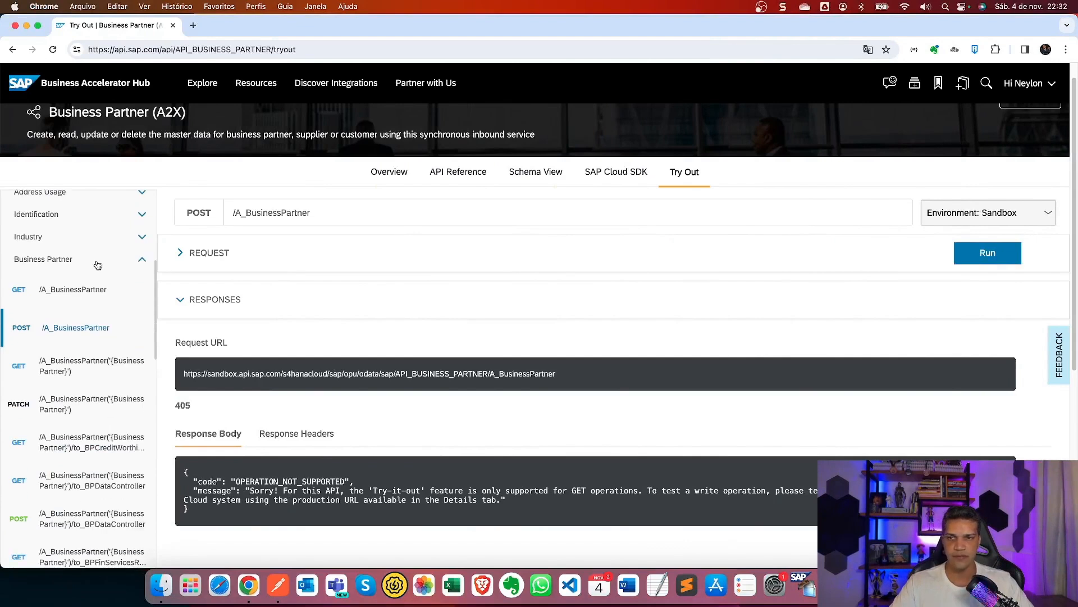
scroll(97, 265, "up", 2)
left_click(133, 333)
Expand the Role section in the sidebar to list its endpoints.
scroll(56, 281, "up", 2)
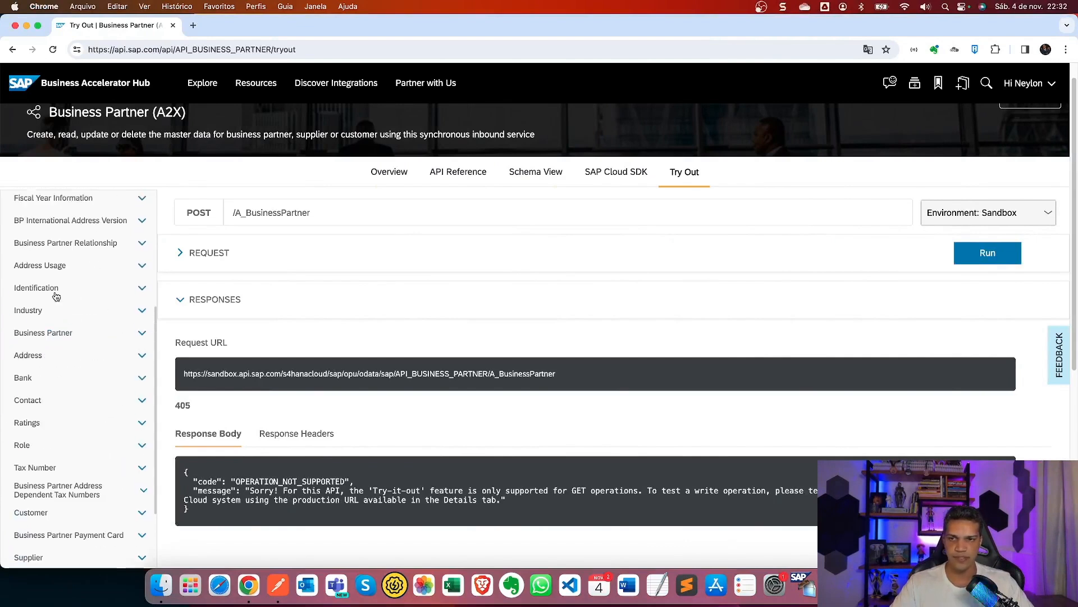
scroll(58, 259, "up", 6)
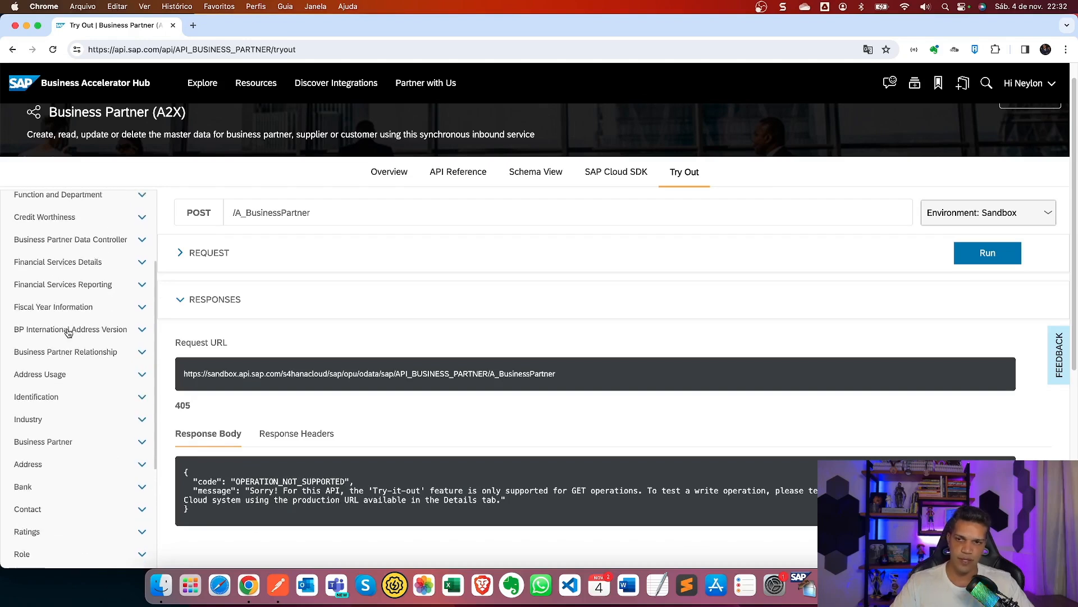
scroll(64, 374, "down", 1)
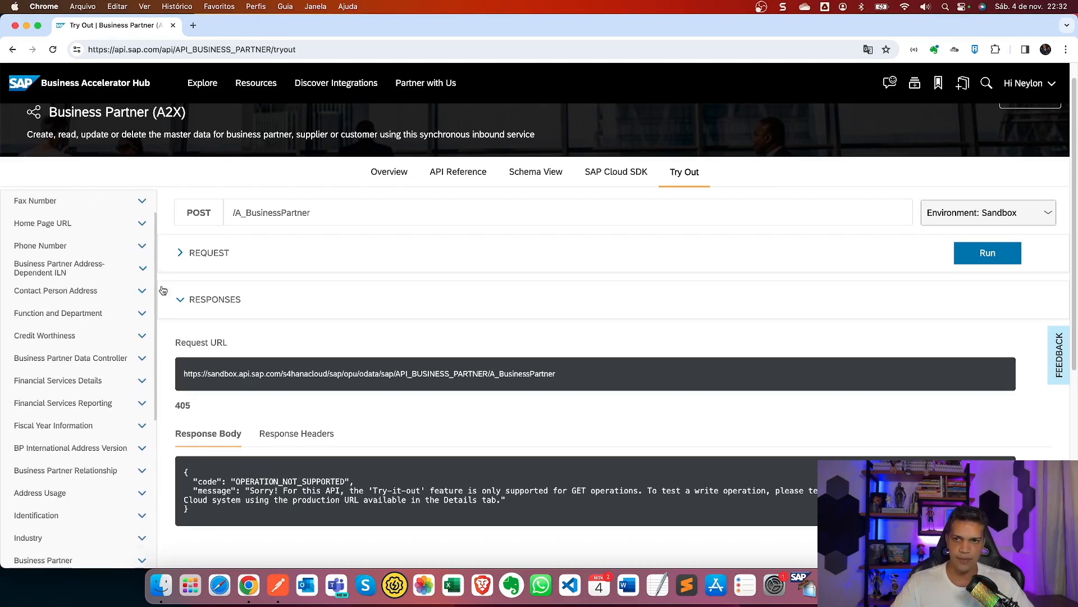
scroll(497, 339, "down", 5)
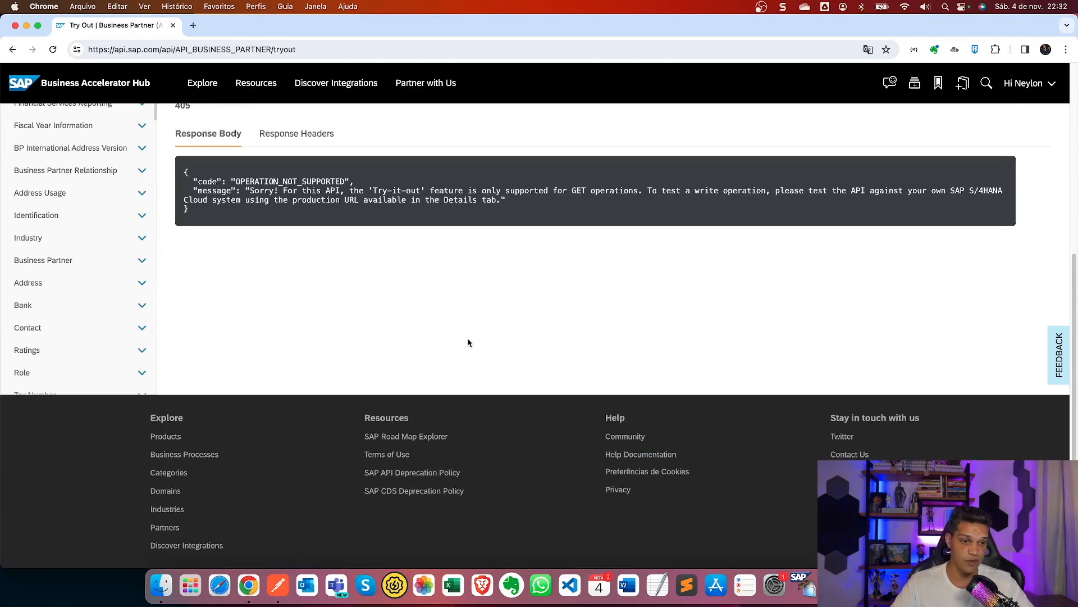
scroll(469, 339, "up", 6)
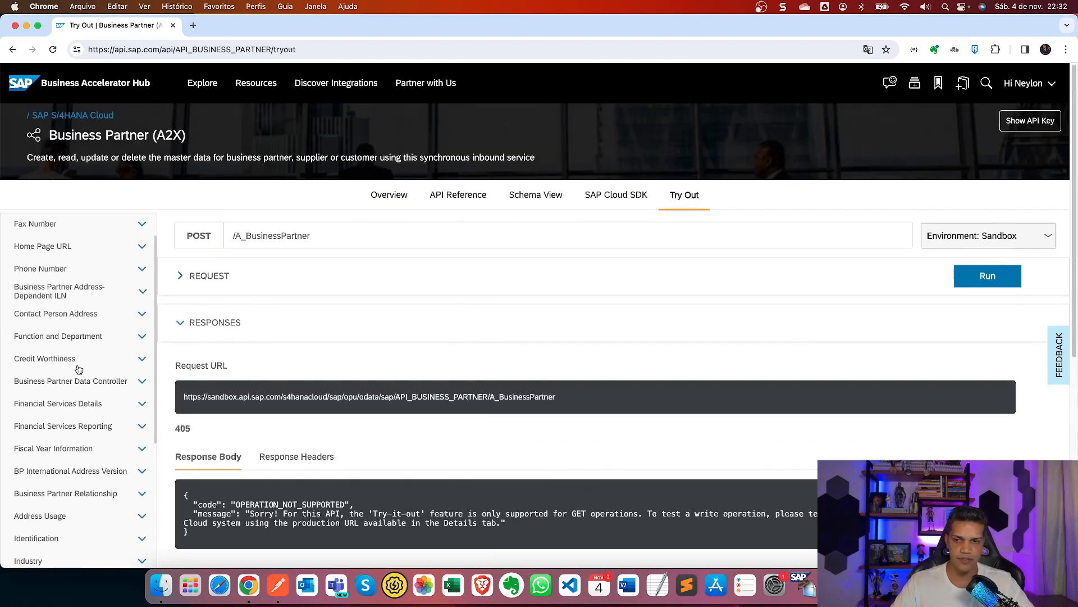
scroll(78, 369, "down", 5)
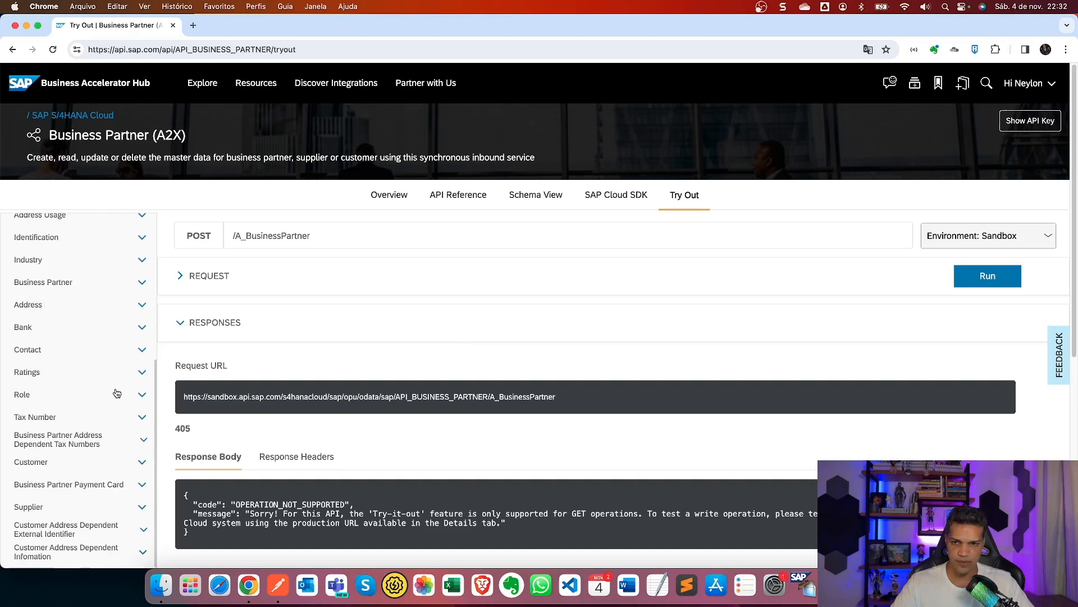
left_click(132, 394)
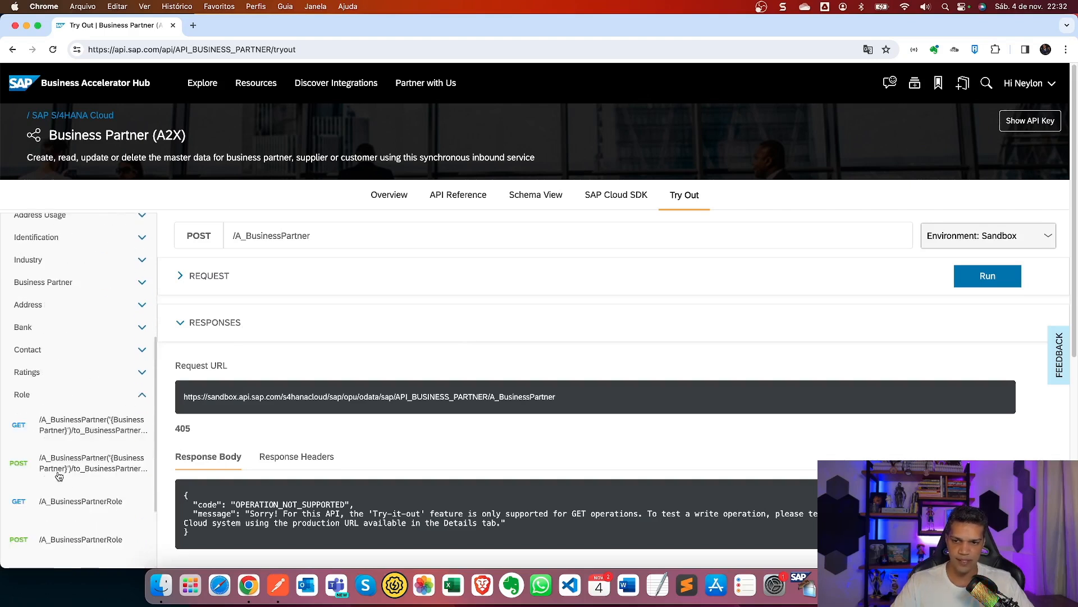
scroll(62, 472, "down", 1)
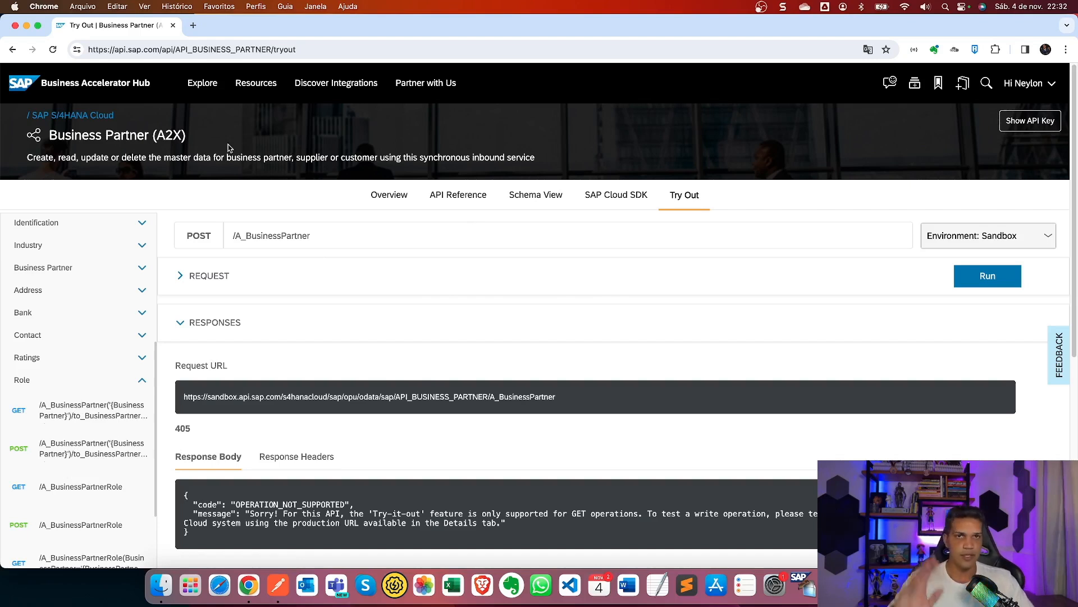
mouse_move(245, 66)
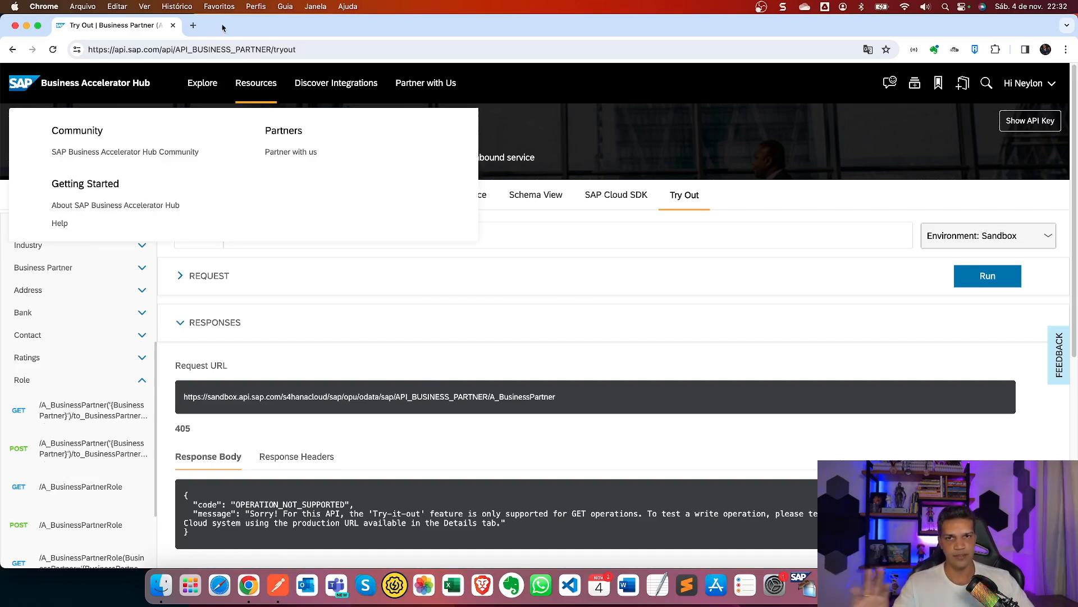
Open the Starter S/4HANA public cloud bookmark from the Delaware folder in a new tab.
left_click(193, 25)
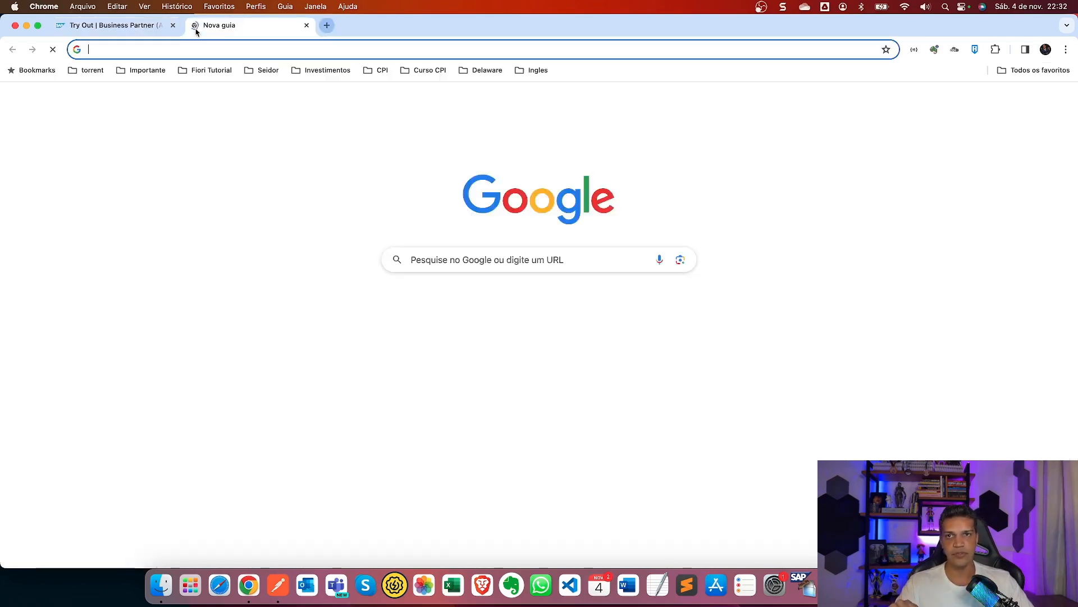
left_click(475, 69)
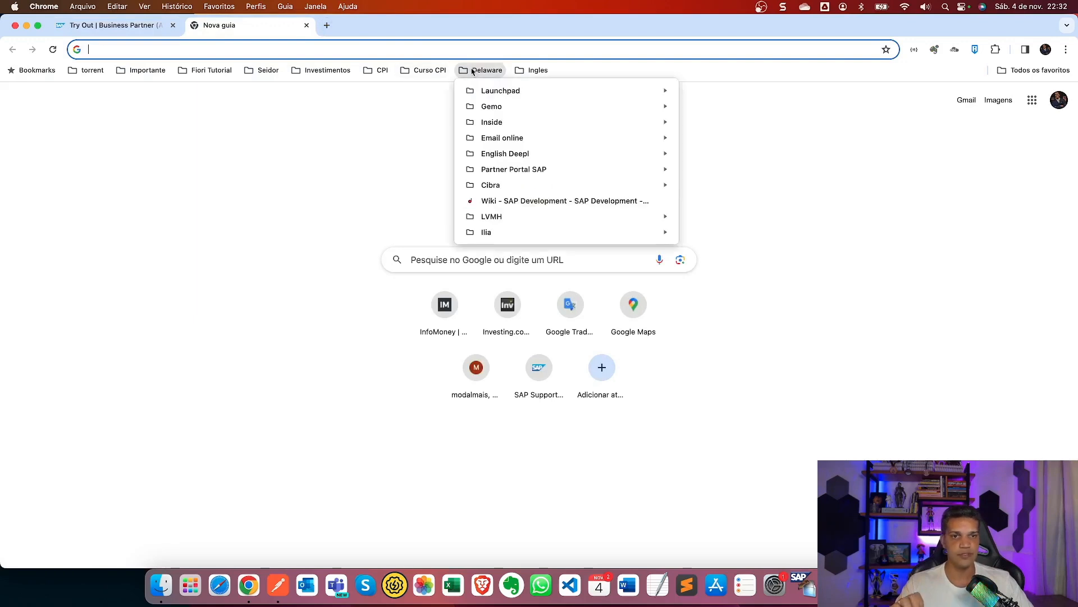
mouse_move(516, 236)
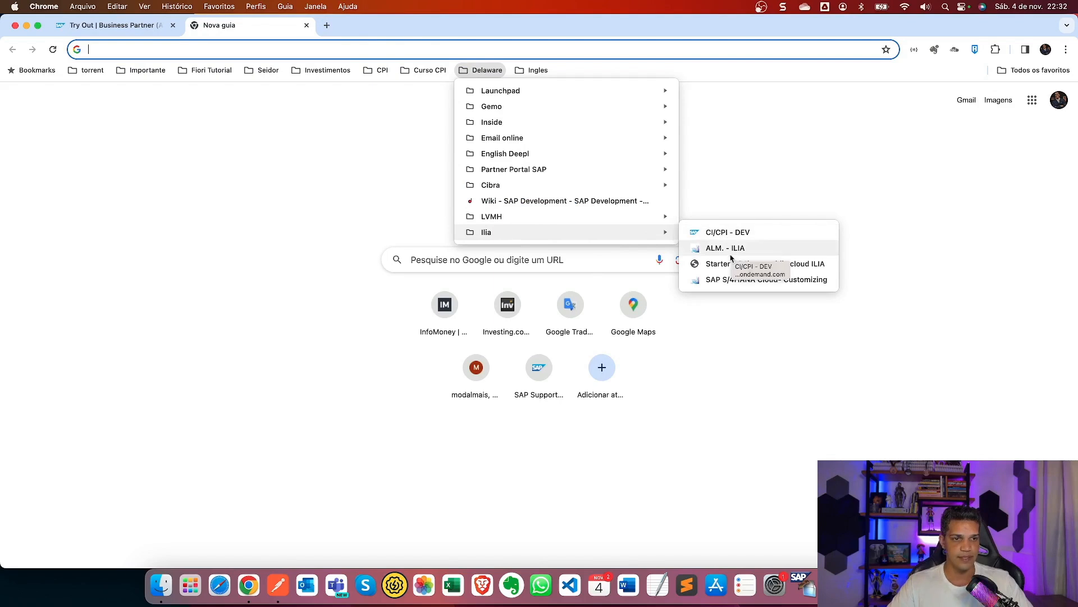
left_click(728, 263)
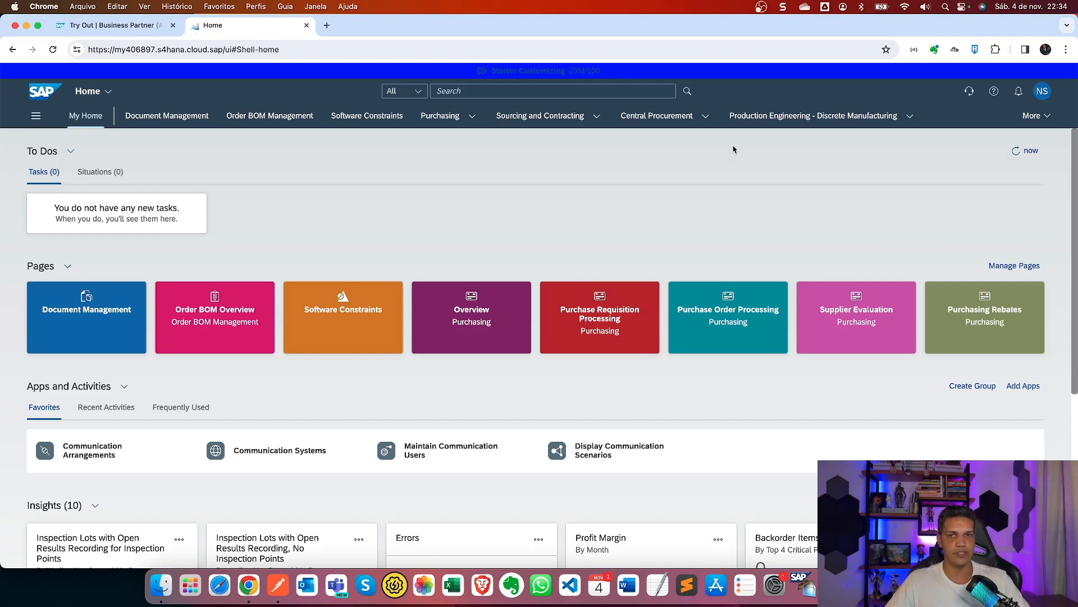
Search the launchpad for 'Business Partner' and open the Display Business Partner EOP Log app.
left_click(607, 91)
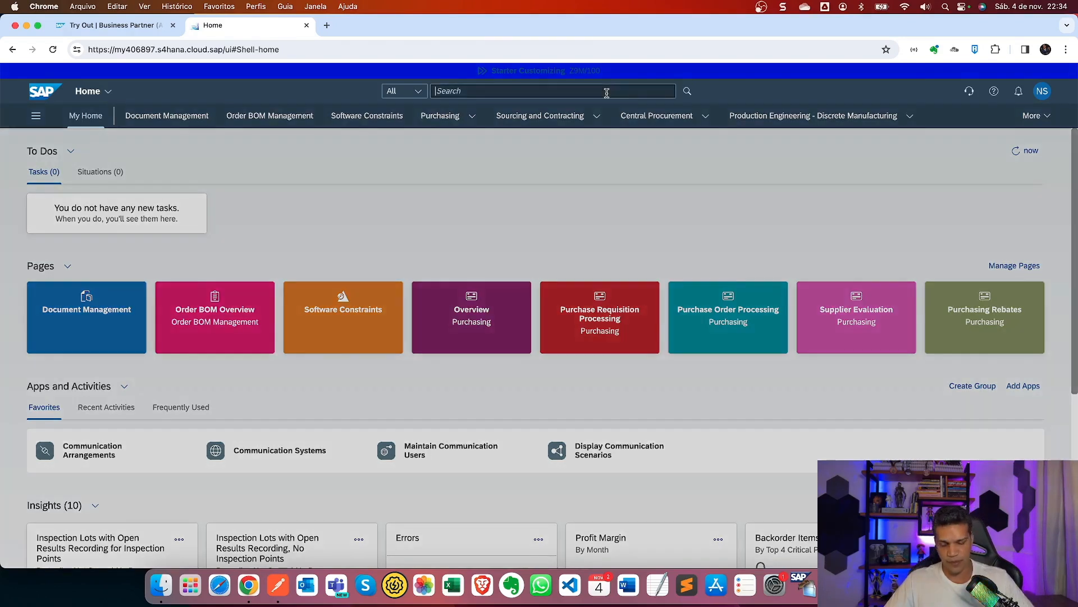
type("Bus")
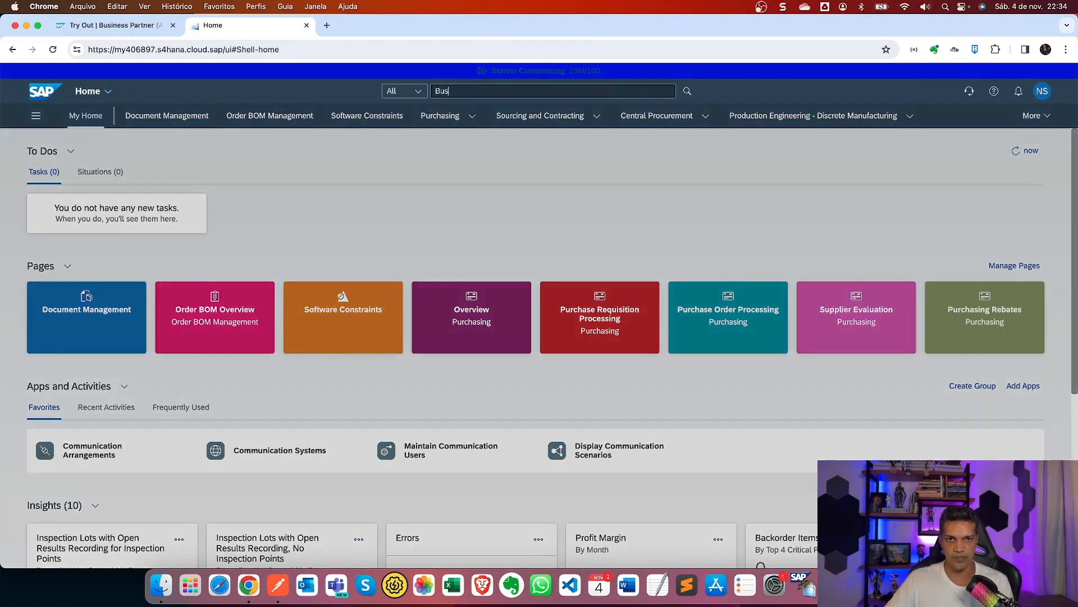
type("i")
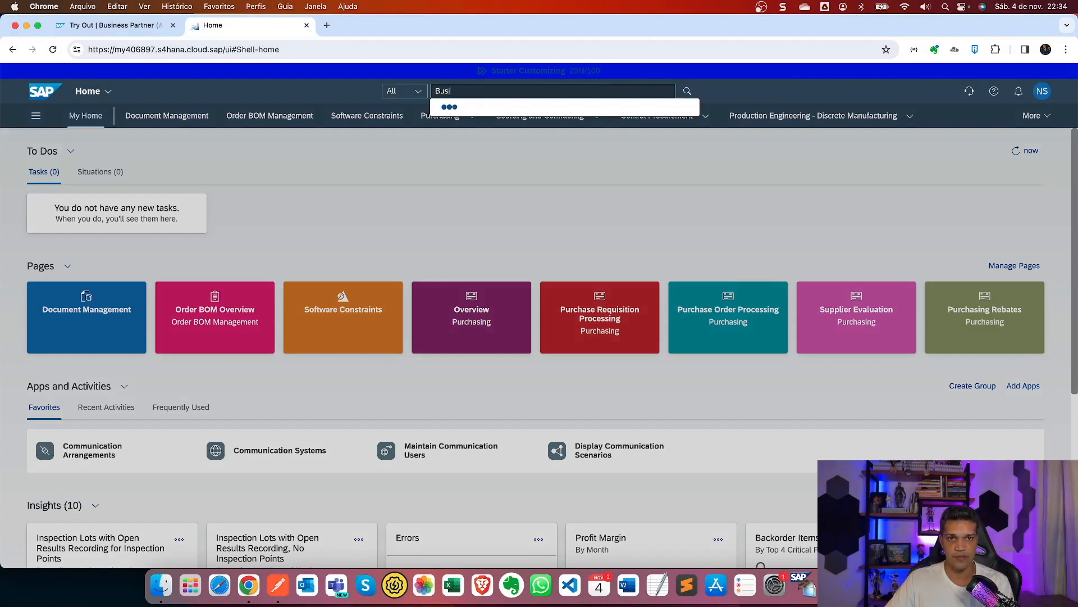
type("ness Partme")
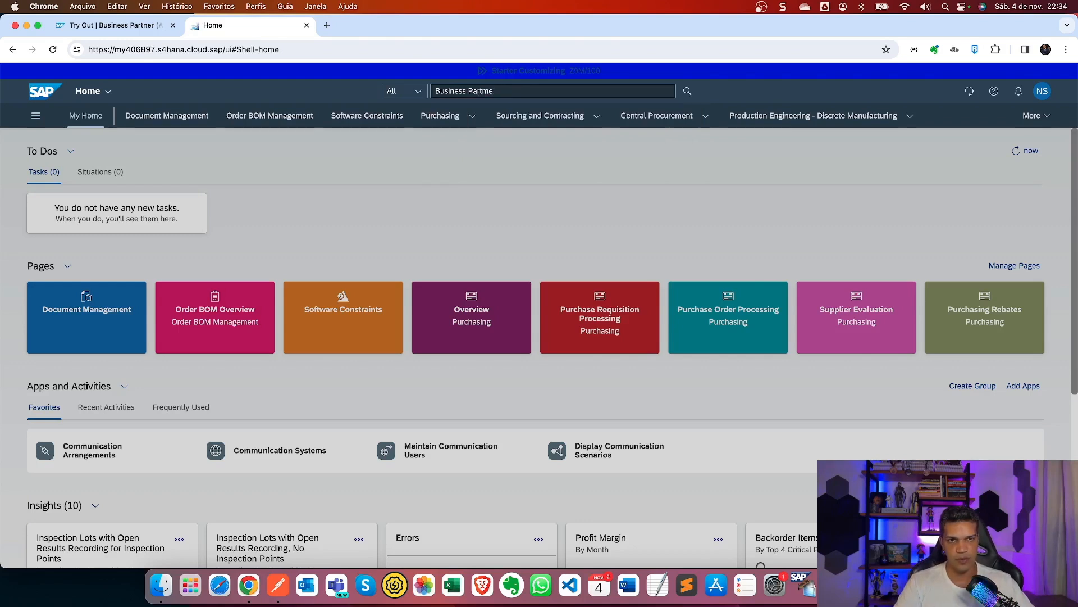
key("BackSpace")
key("BackSpace")
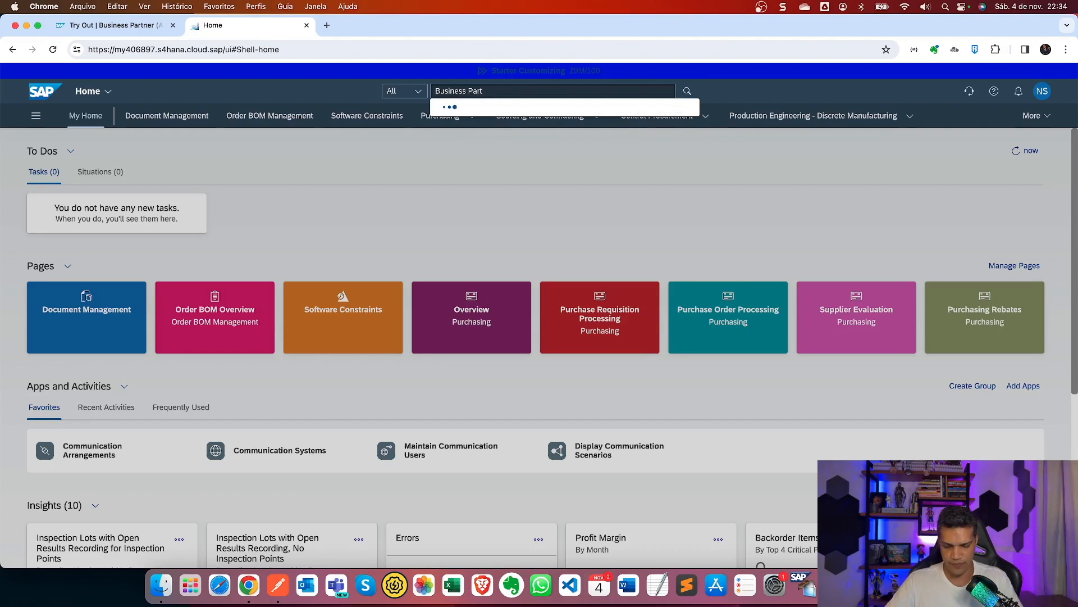
type("ner")
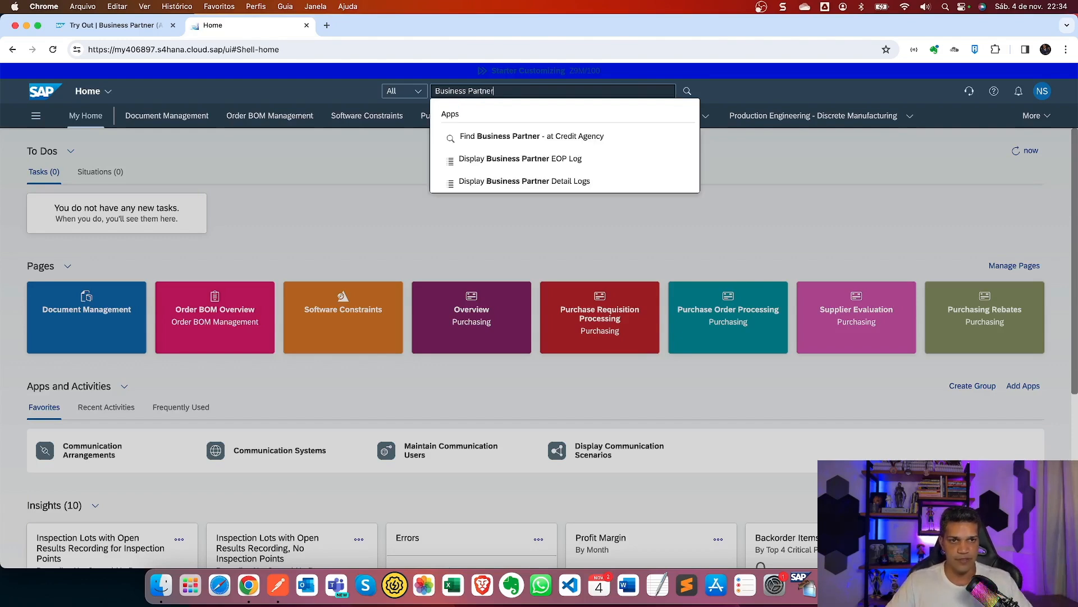
left_click(557, 163)
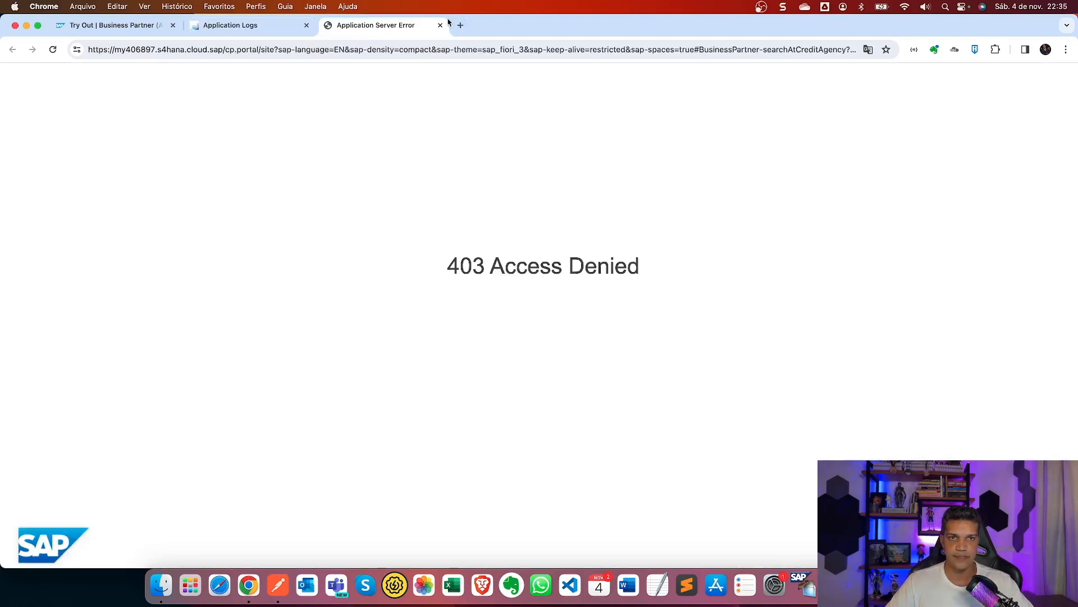
Close the Access Denied tab and search the launchpad for 'BP013'.
left_click(441, 26)
left_click(503, 90)
type("BP01")
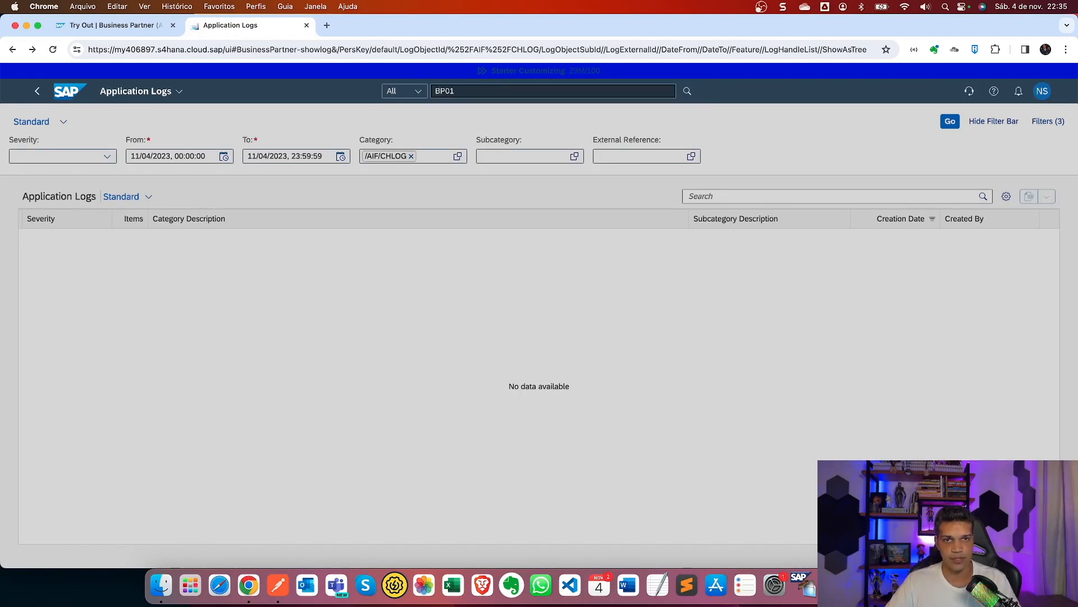
type("3")
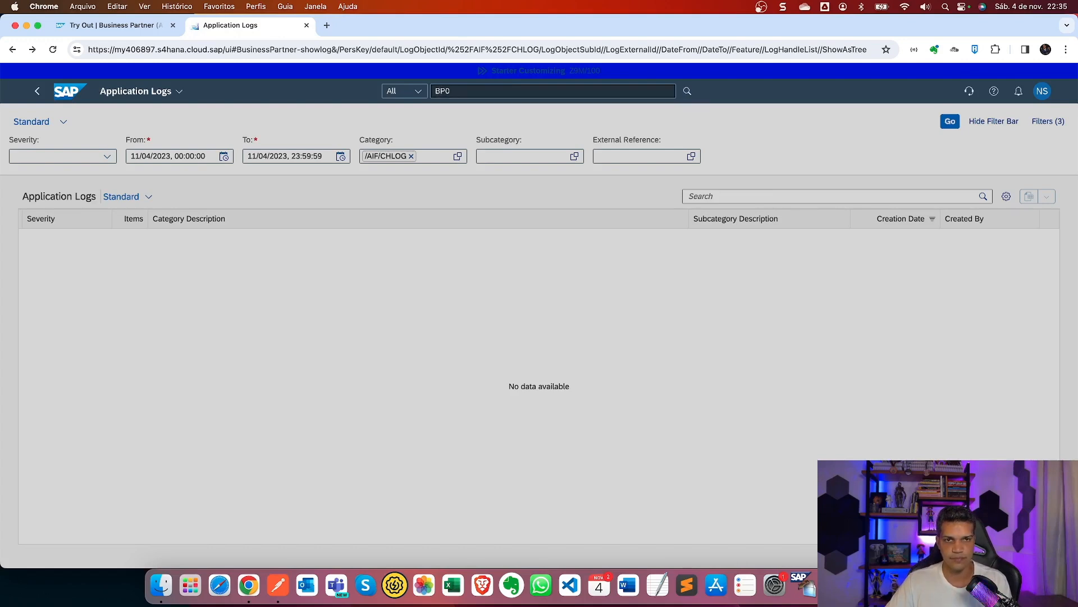
key("Return")
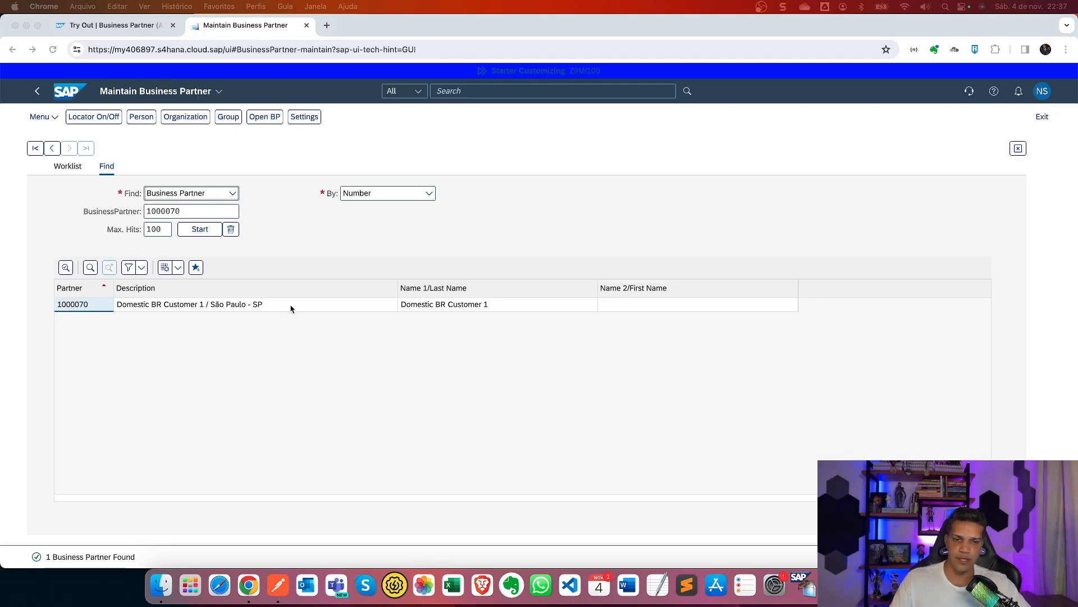
Open partner 1000070, dismiss the external number warning, and view its Address Overview.
key("ctrl+Right")
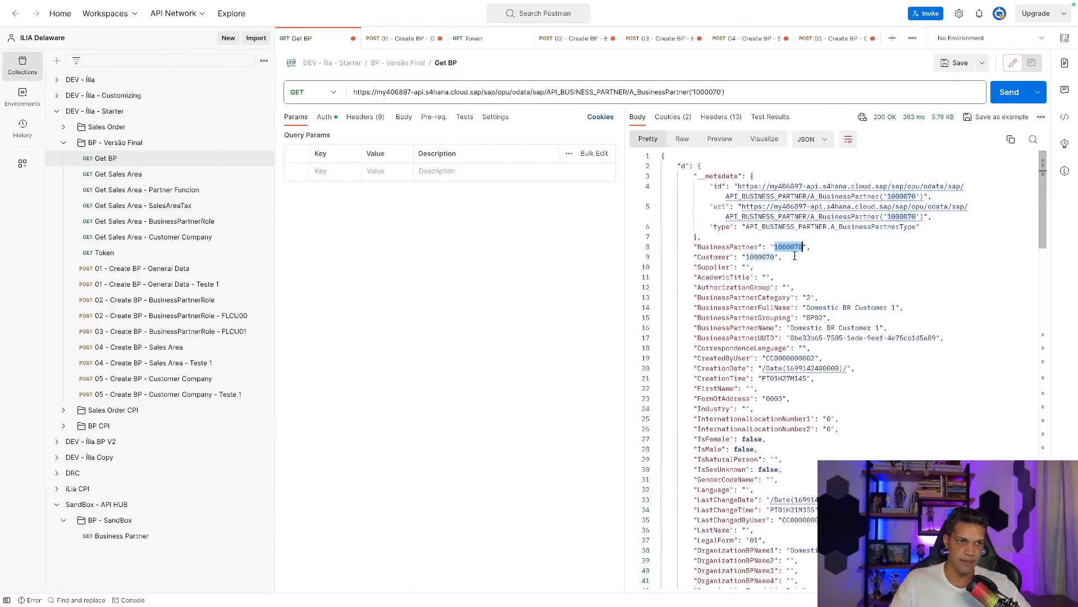
key("ctrl+Left")
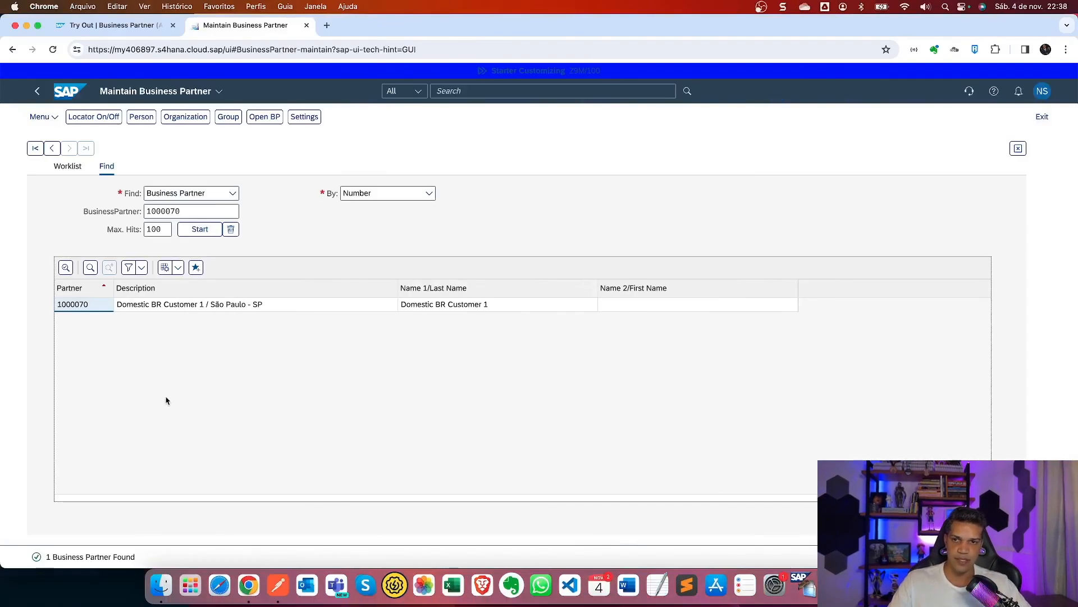
double_click(212, 310)
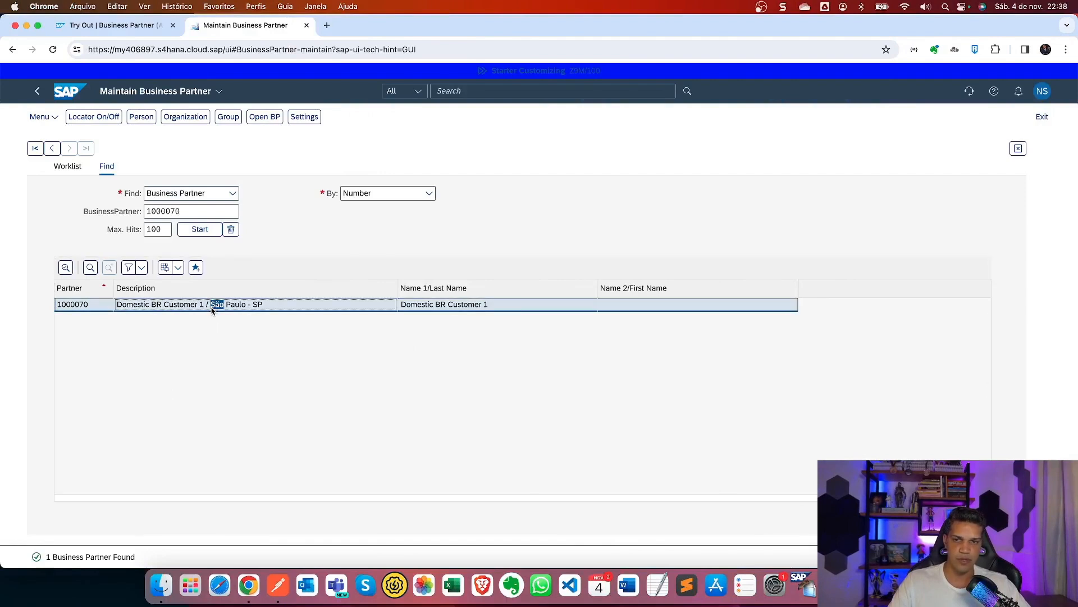
double_click(86, 308)
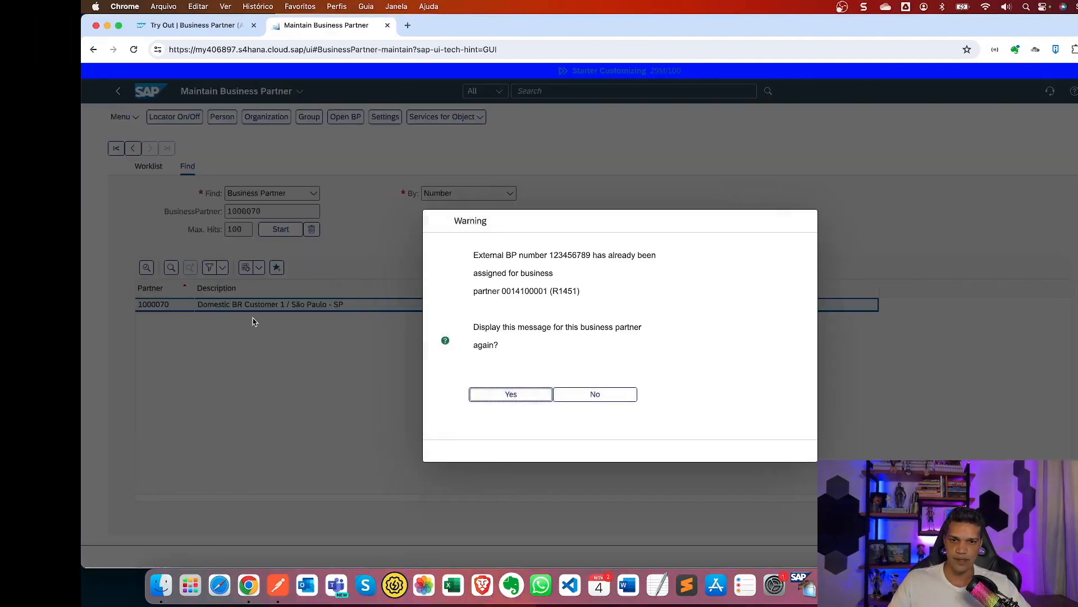
key("Return")
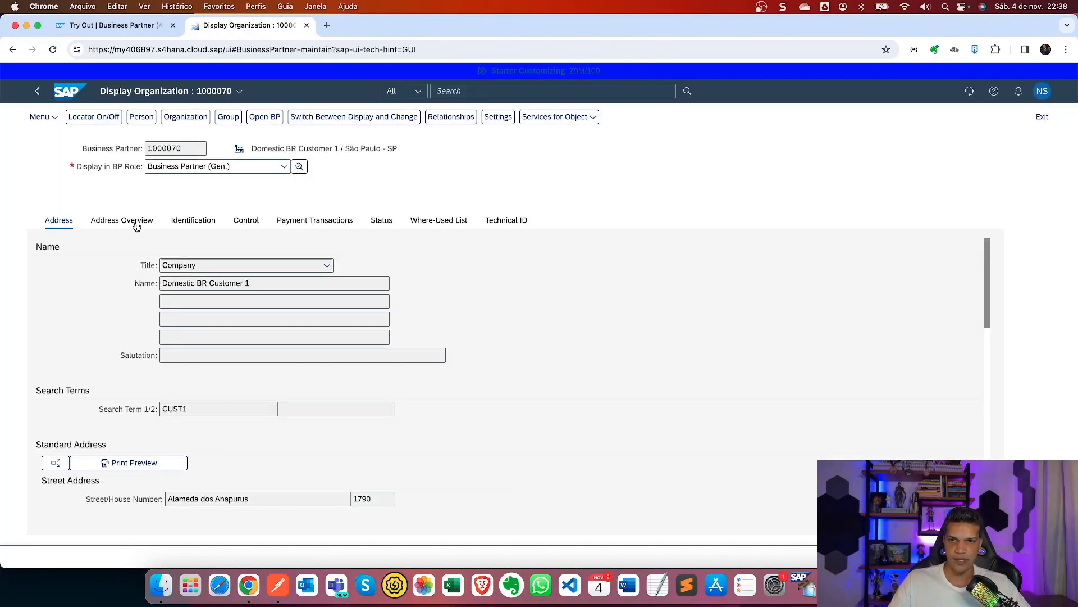
left_click(141, 228)
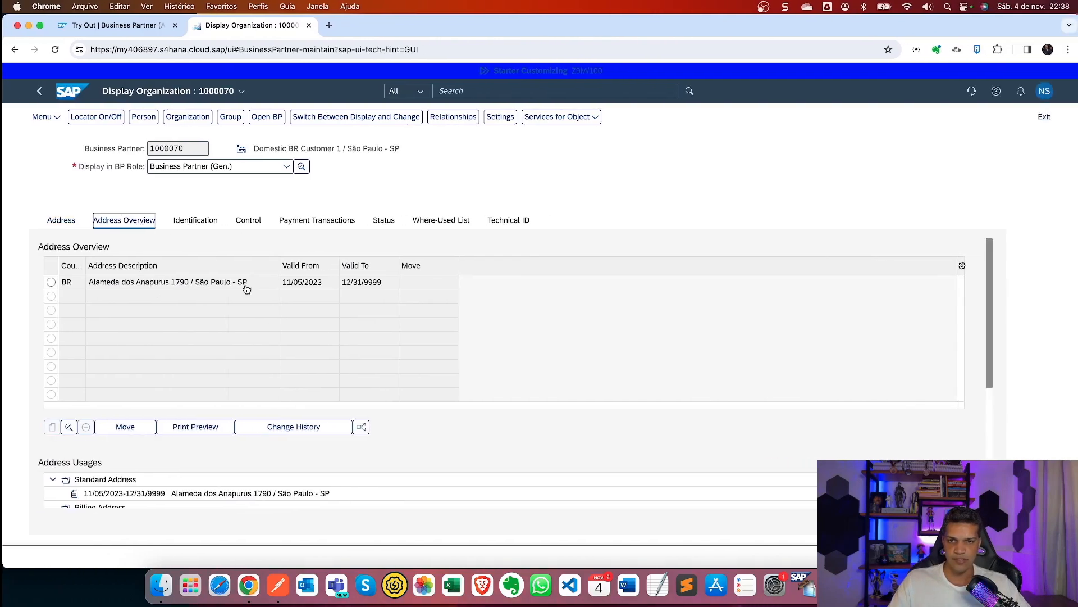
key("ctrl+Right")
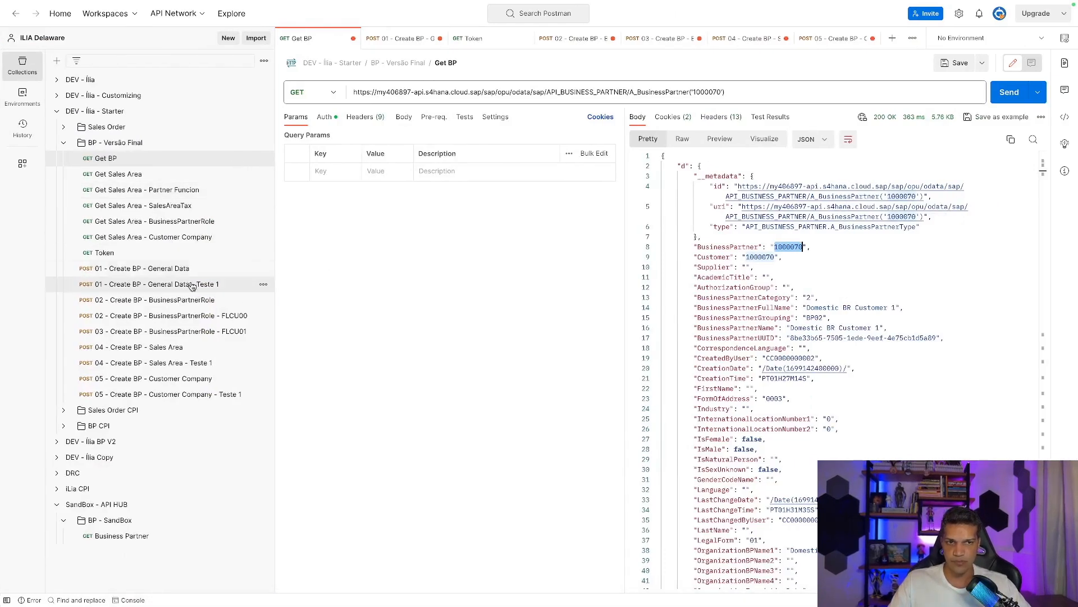
Show the JSON body of the Create BP General Data Teste 1 request.
left_click(408, 45)
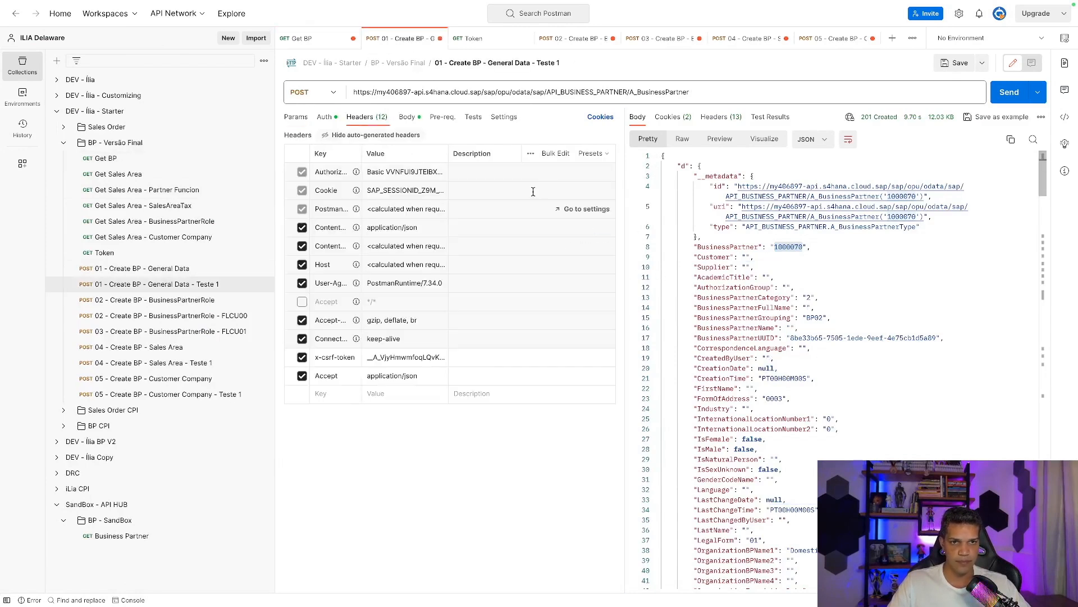
left_click(407, 117)
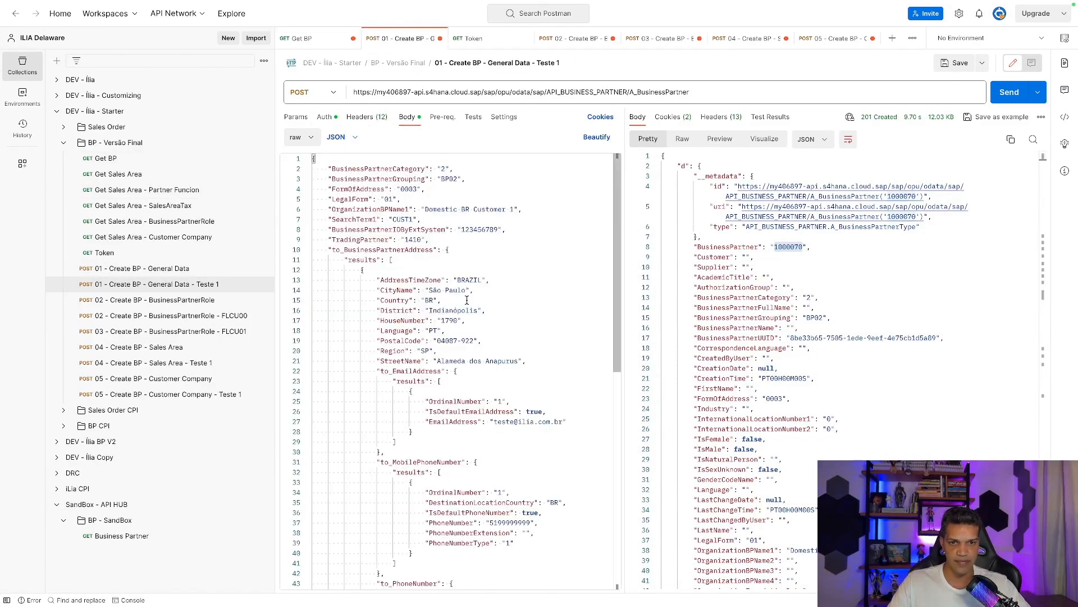
scroll(467, 300, "down", 3)
scroll(465, 263, "up", 4)
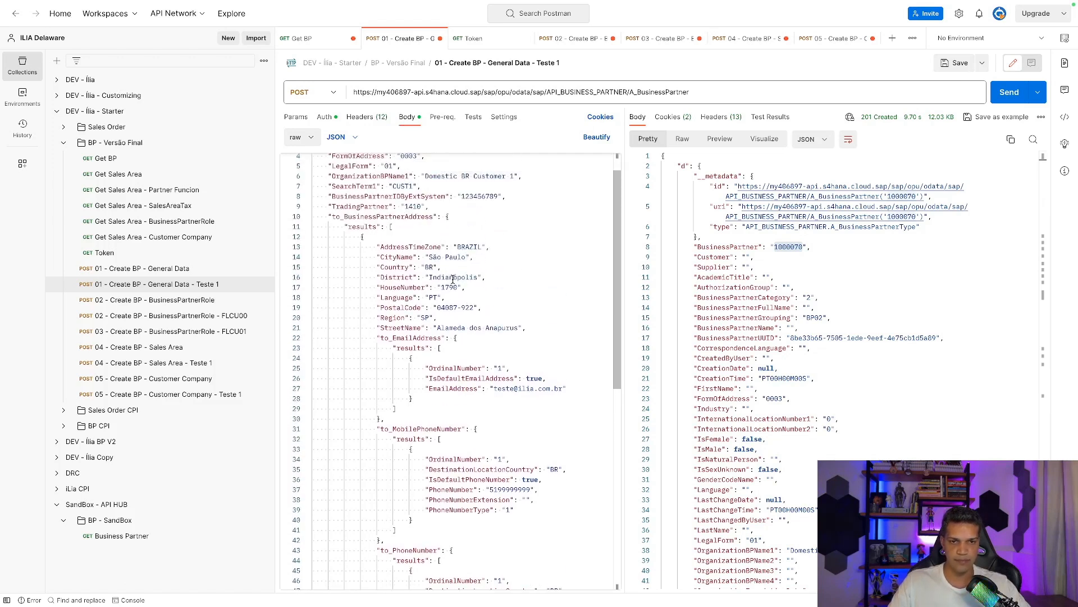
Compare the body's address, including house number 1790, with partner 1000070's data in SAP.
key("ctrl+Left")
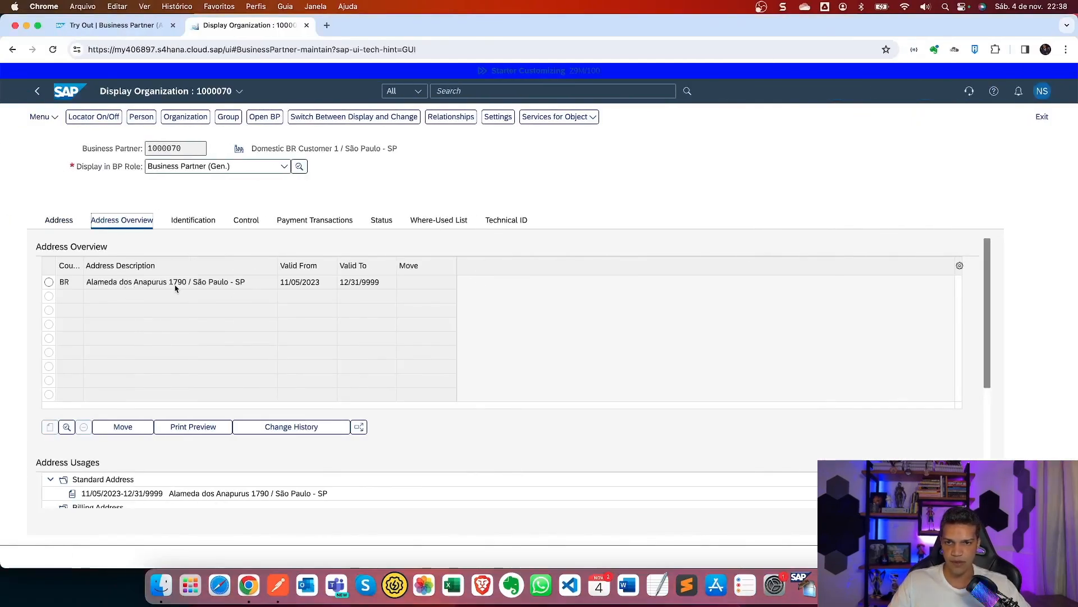
key("ctrl+Right")
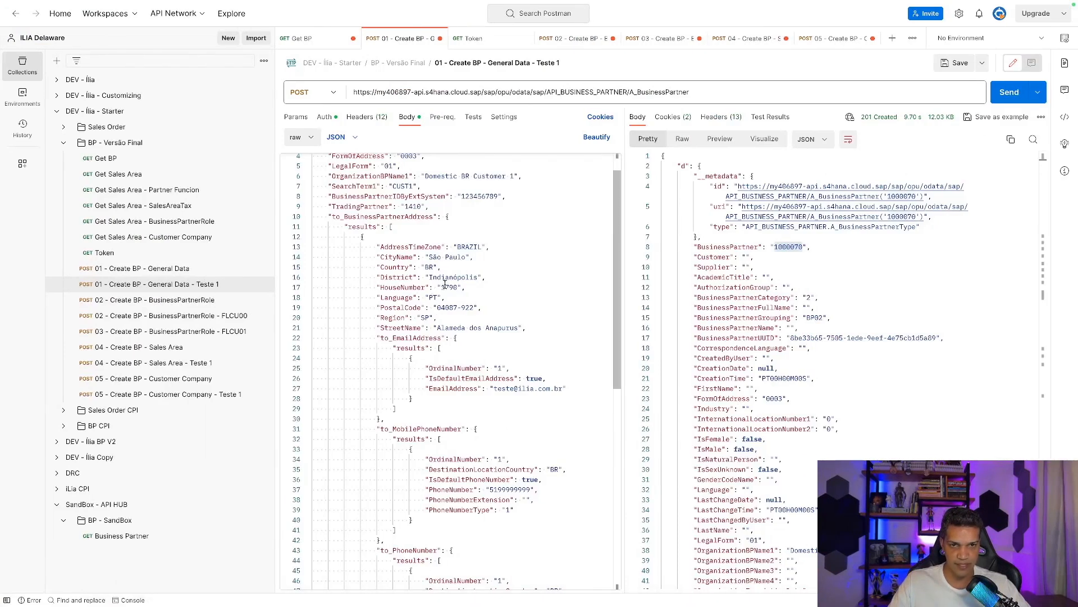
left_click_drag(457, 287, 450, 287)
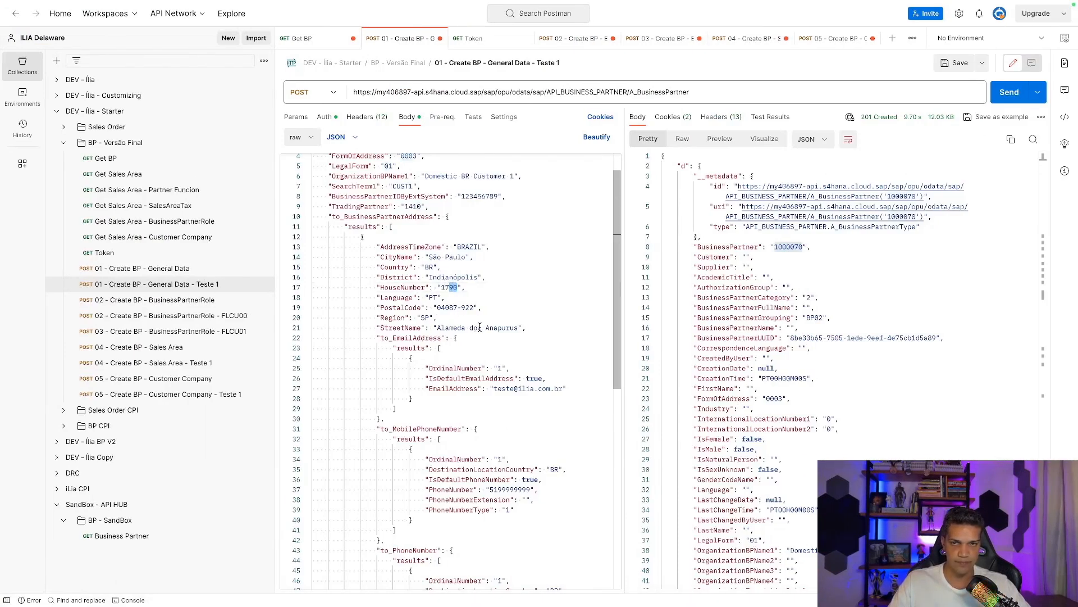
key("ctrl+Left")
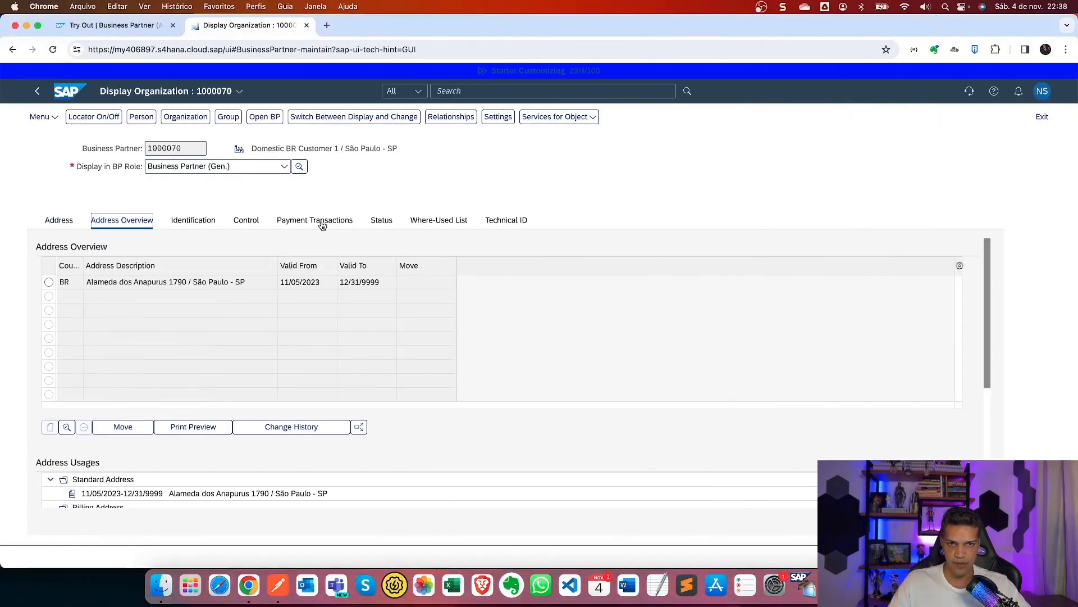
left_click(204, 223)
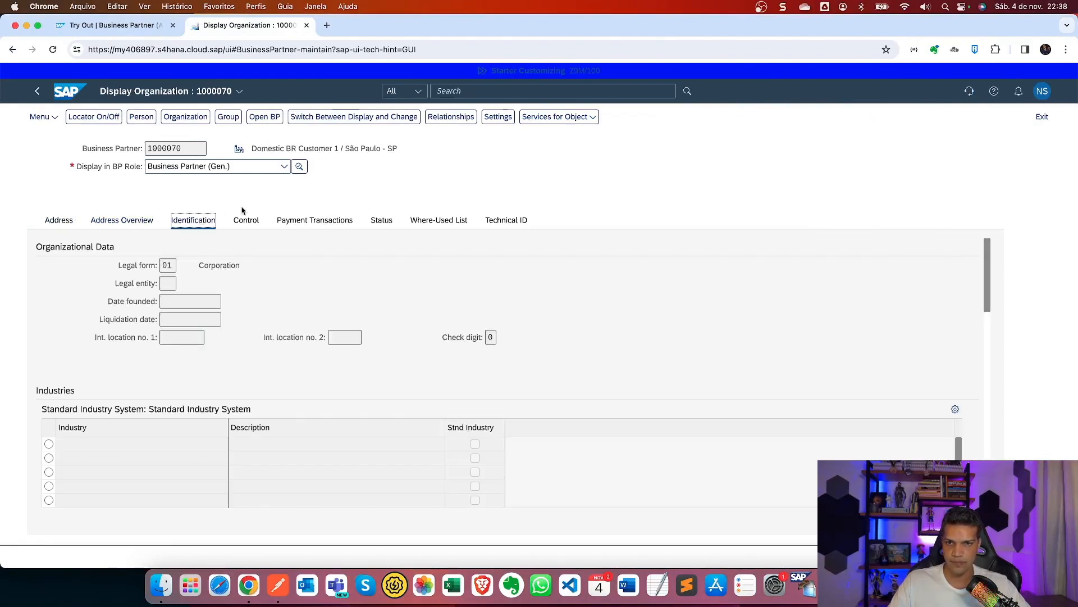
scroll(392, 356, "down", 4)
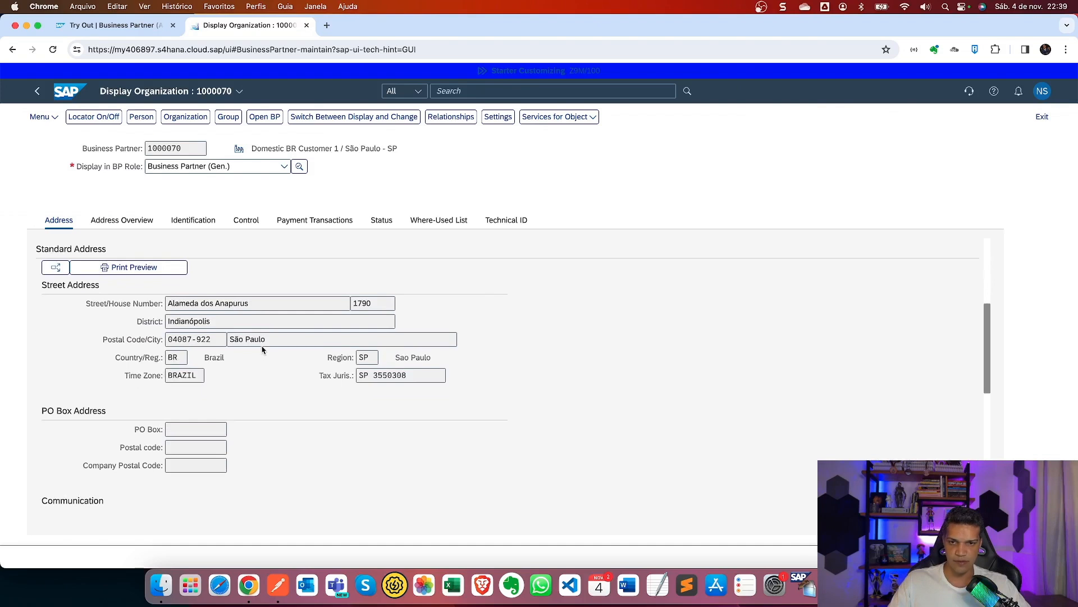
key("ctrl+Right")
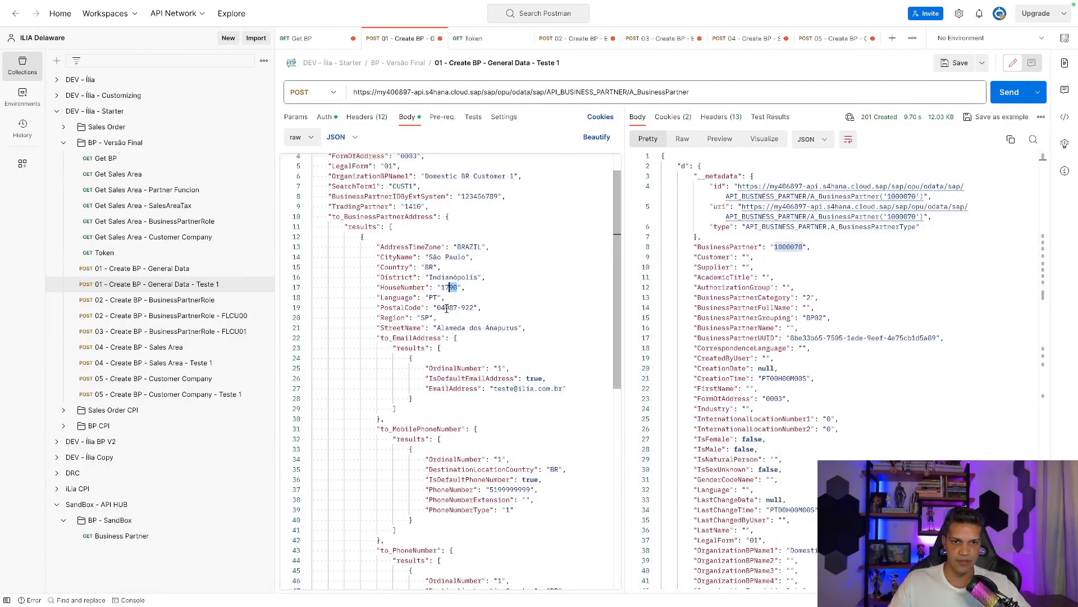
key("ctrl+Left")
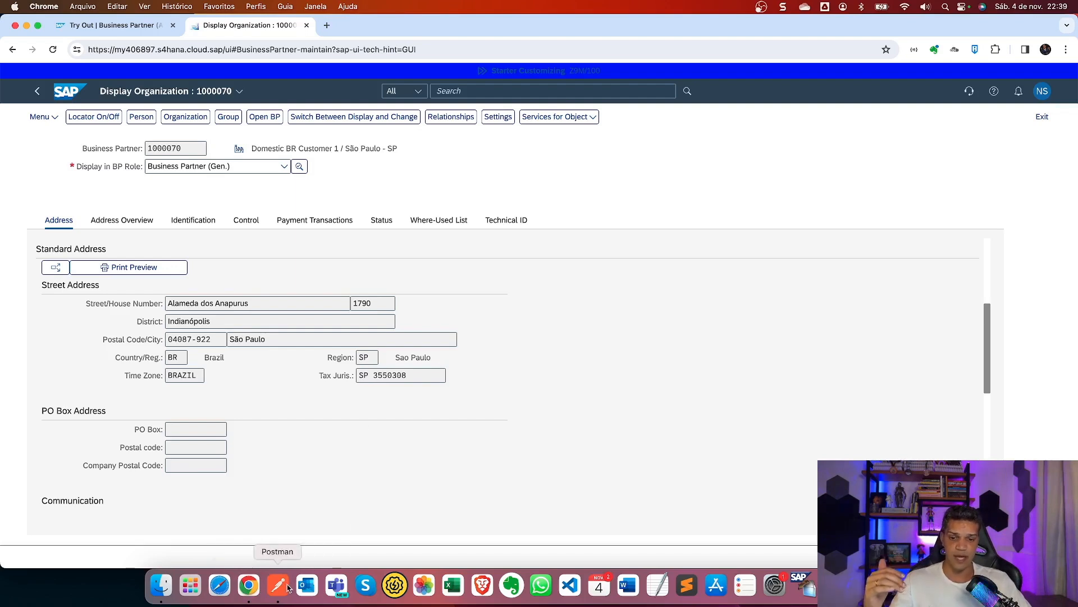
Close the Get BP and General Data Teste 1 tabs without saving.
left_click(278, 585)
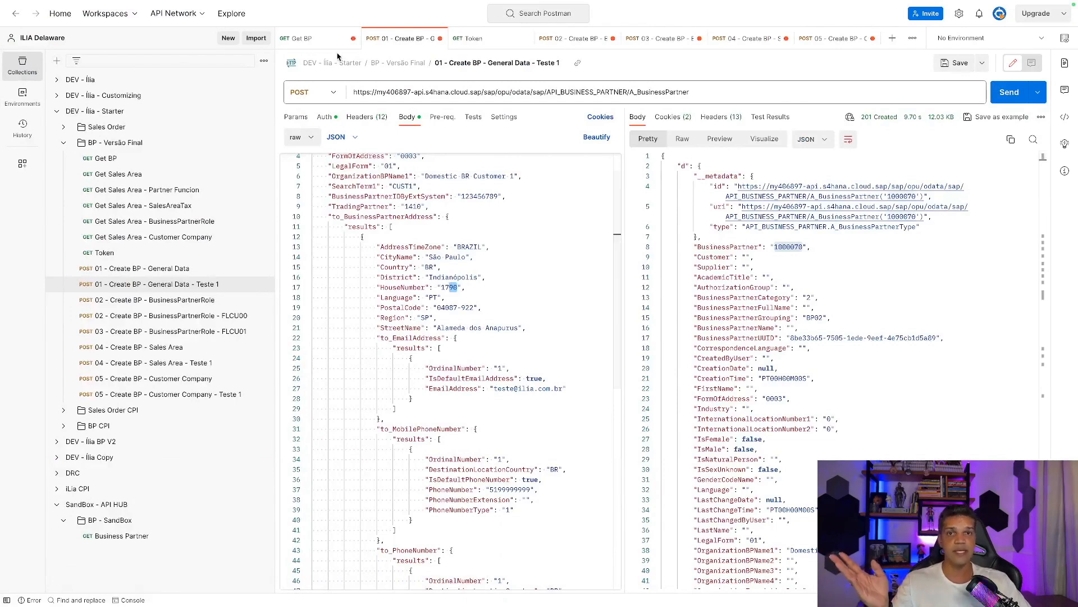
left_click(352, 39)
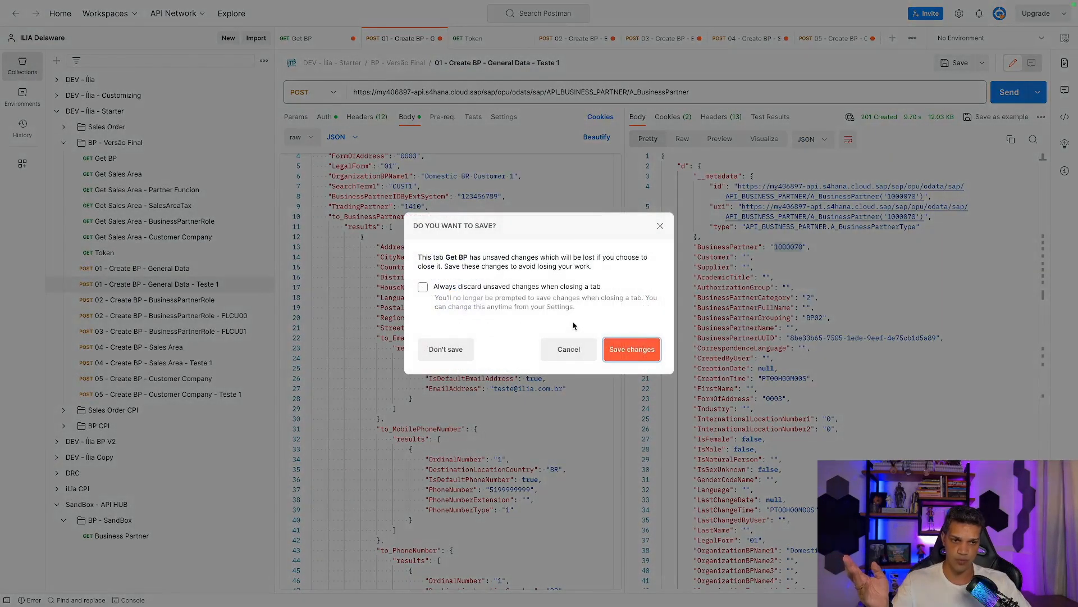
left_click(471, 352)
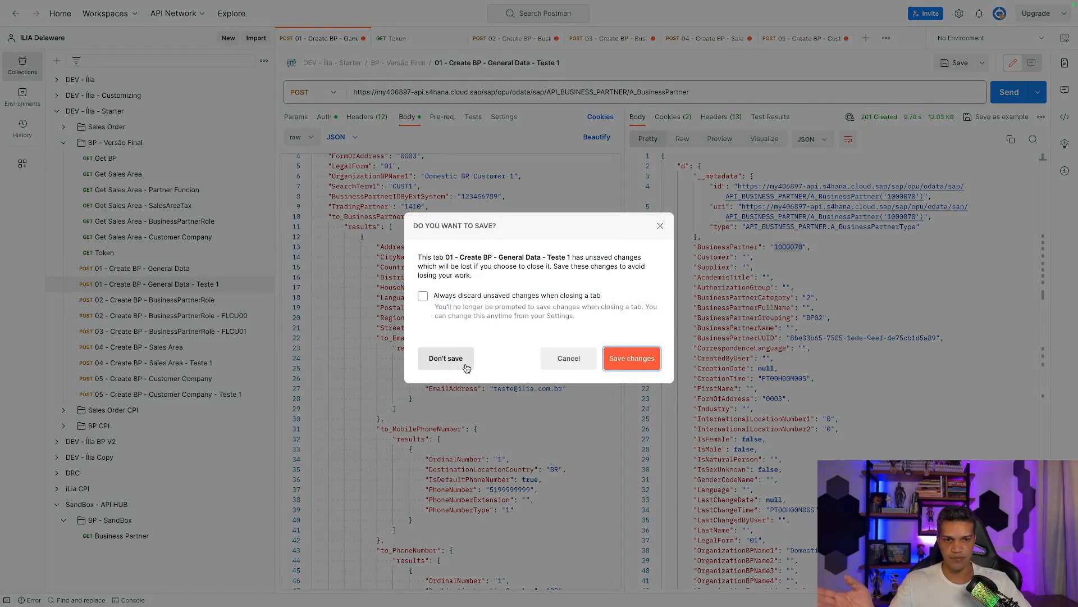
left_click(462, 359)
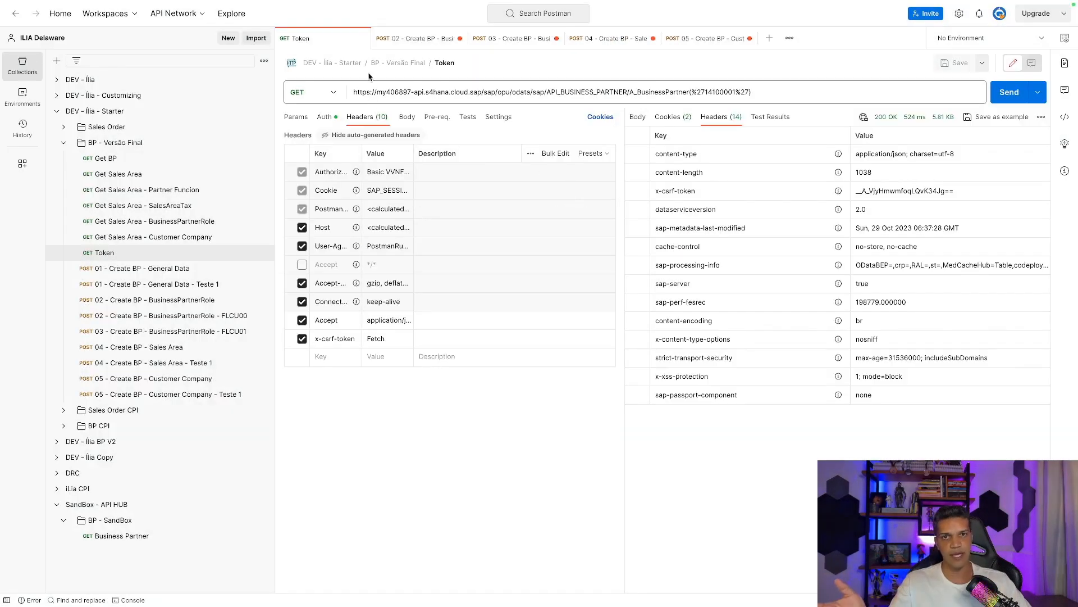
Close the Token, FLCU00, FLCU01, Sales Area and Customer Company tabs, discarding changes.
left_click(362, 38)
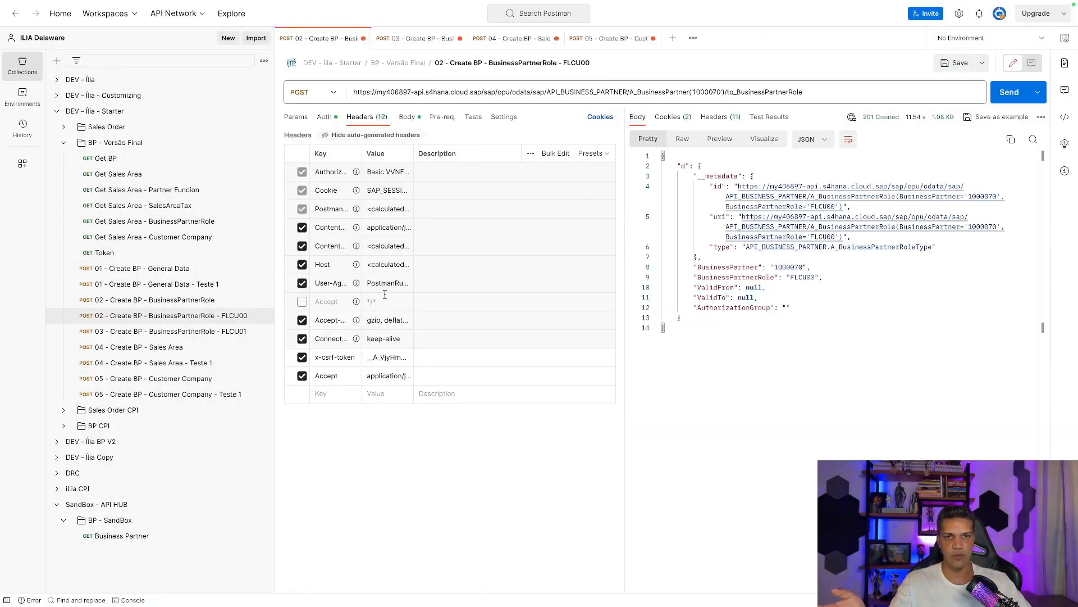
left_click(363, 38)
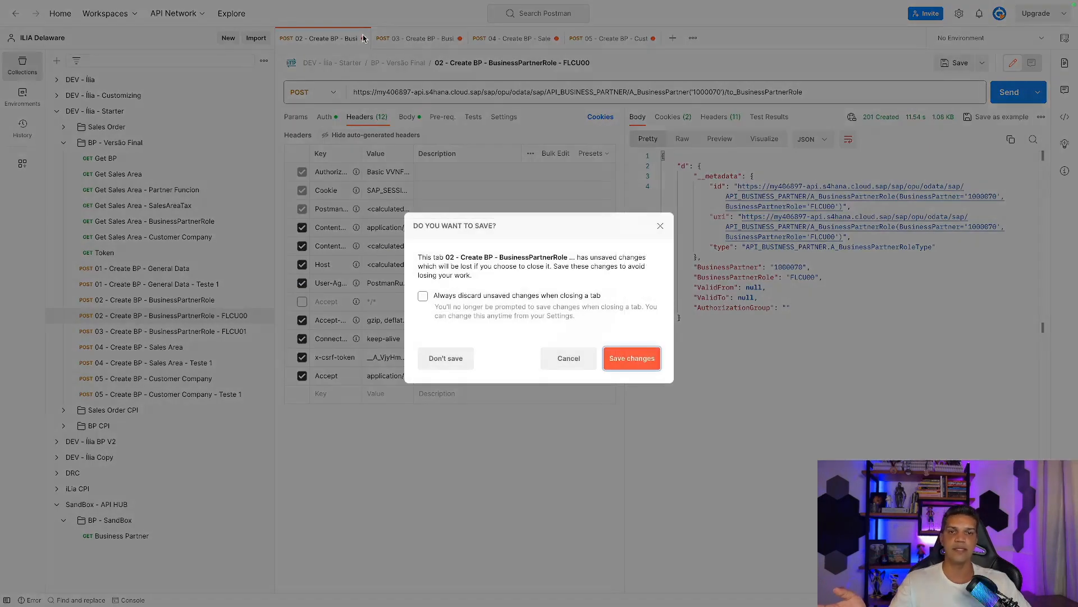
left_click(455, 363)
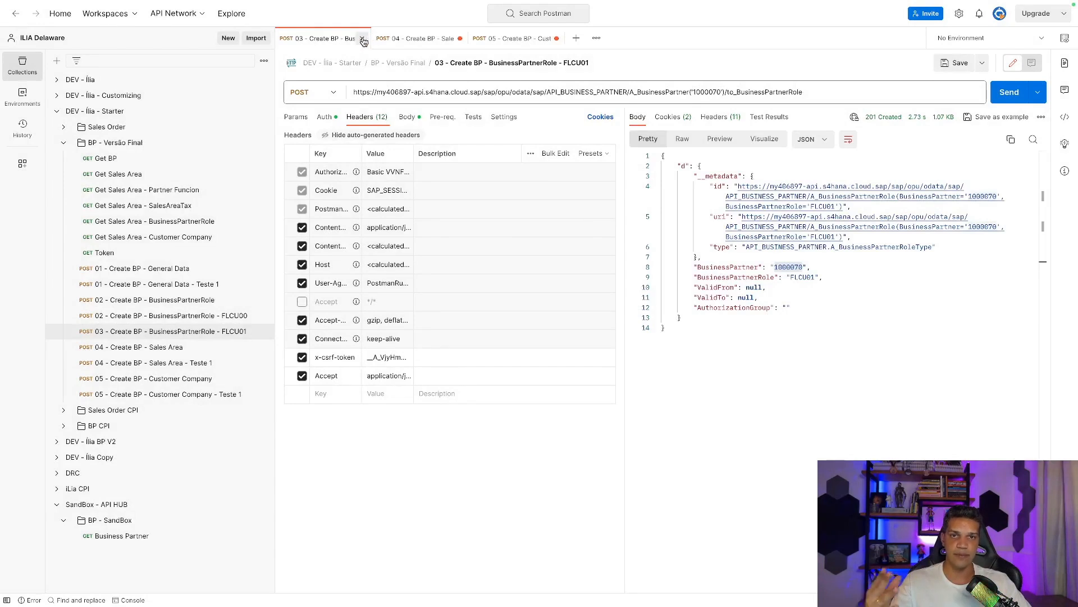
left_click(362, 38)
left_click(465, 362)
left_click(363, 38)
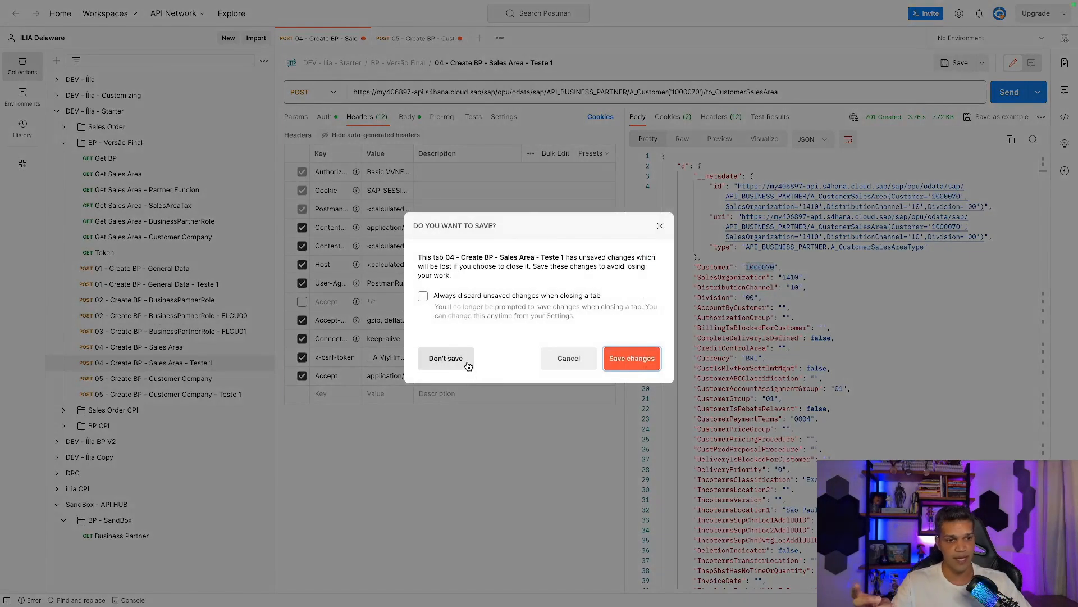
left_click(471, 366)
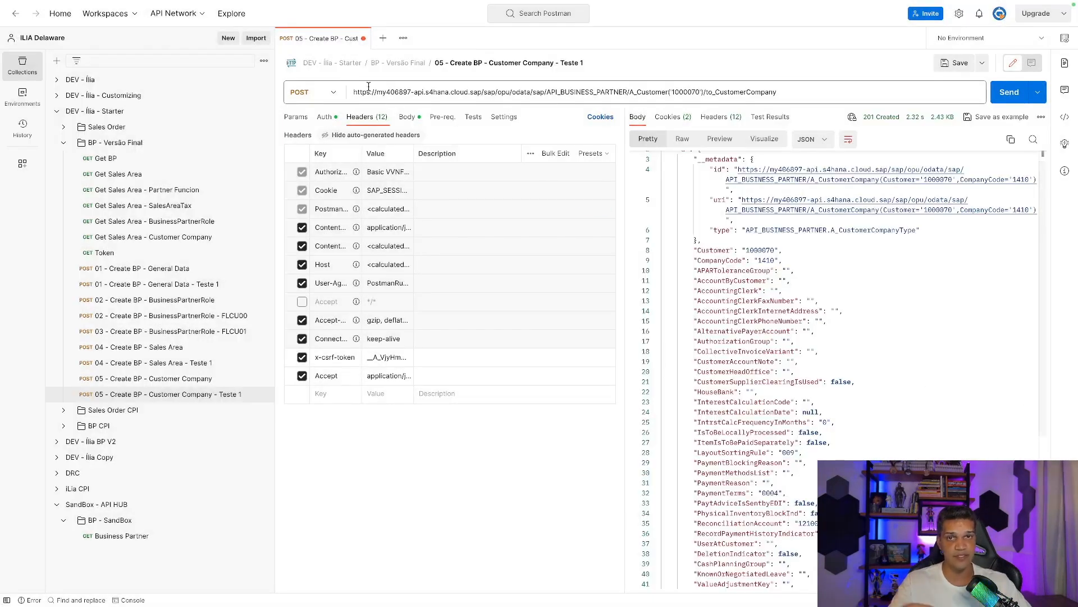
left_click(363, 38)
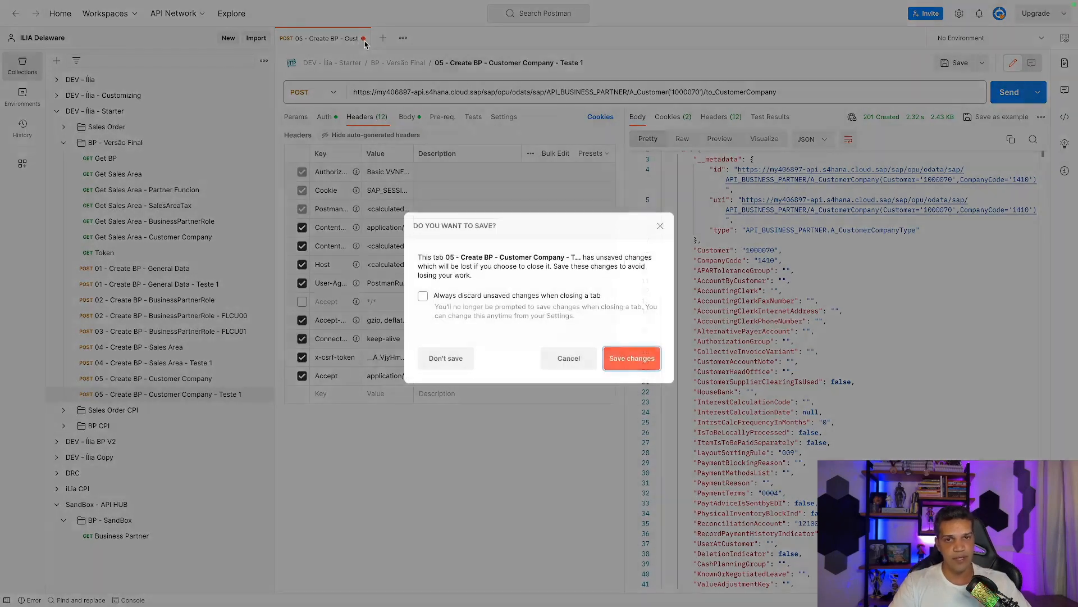
left_click(470, 363)
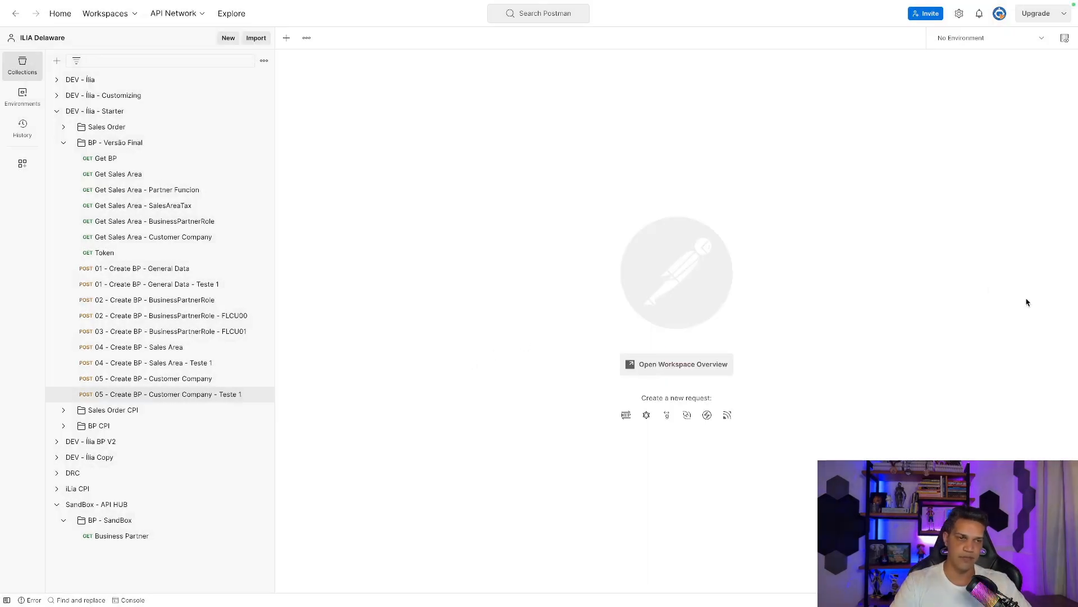